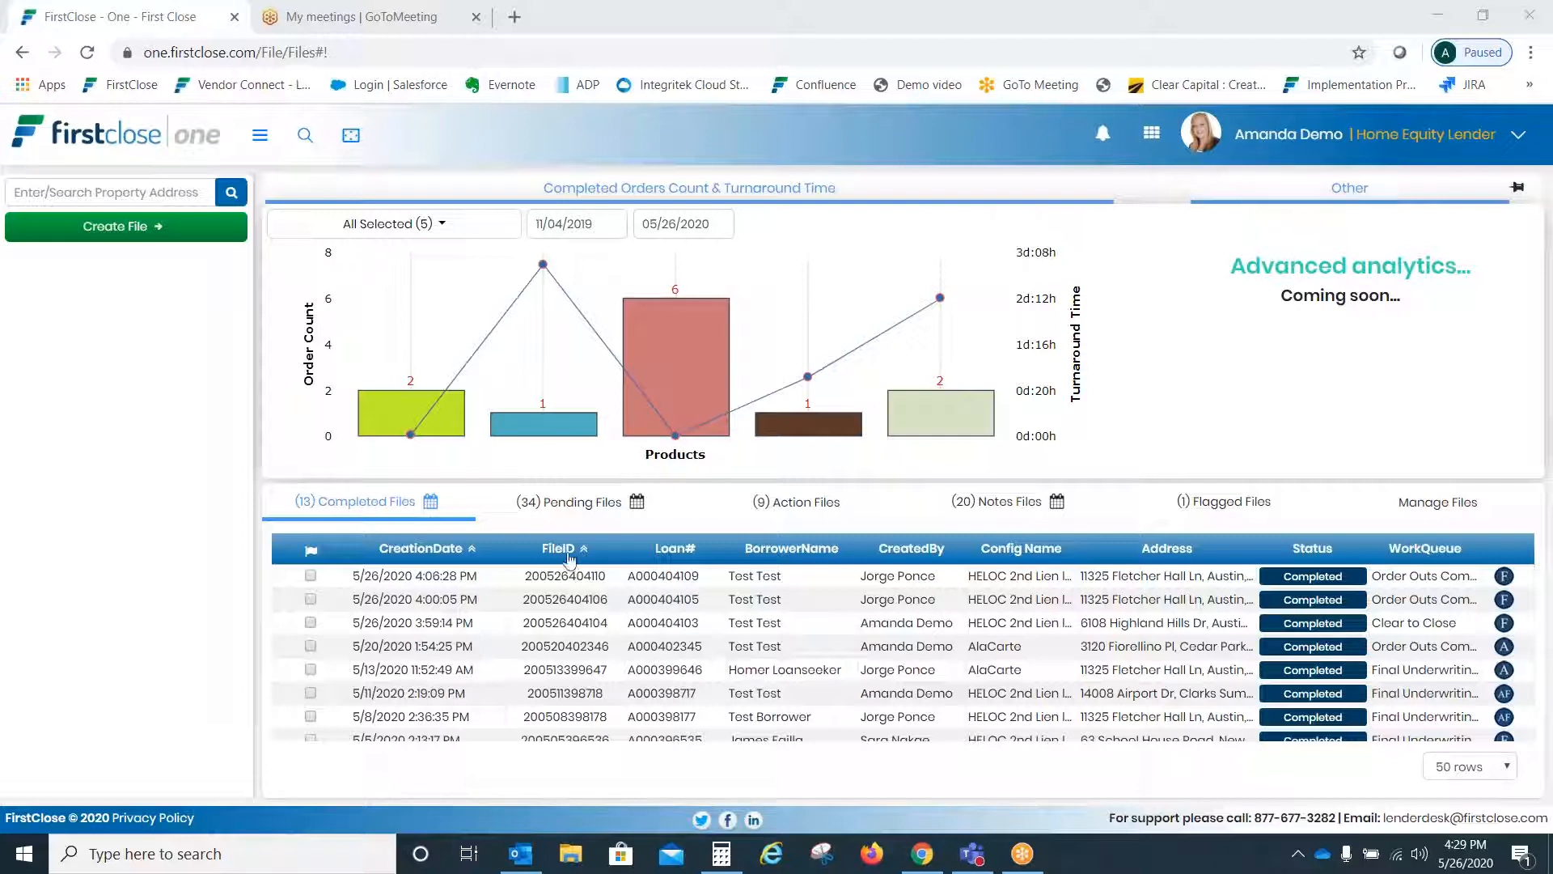
- Collapse the orders chart, look over Pending Files, then return to Completed Files
mouse_move(543, 410)
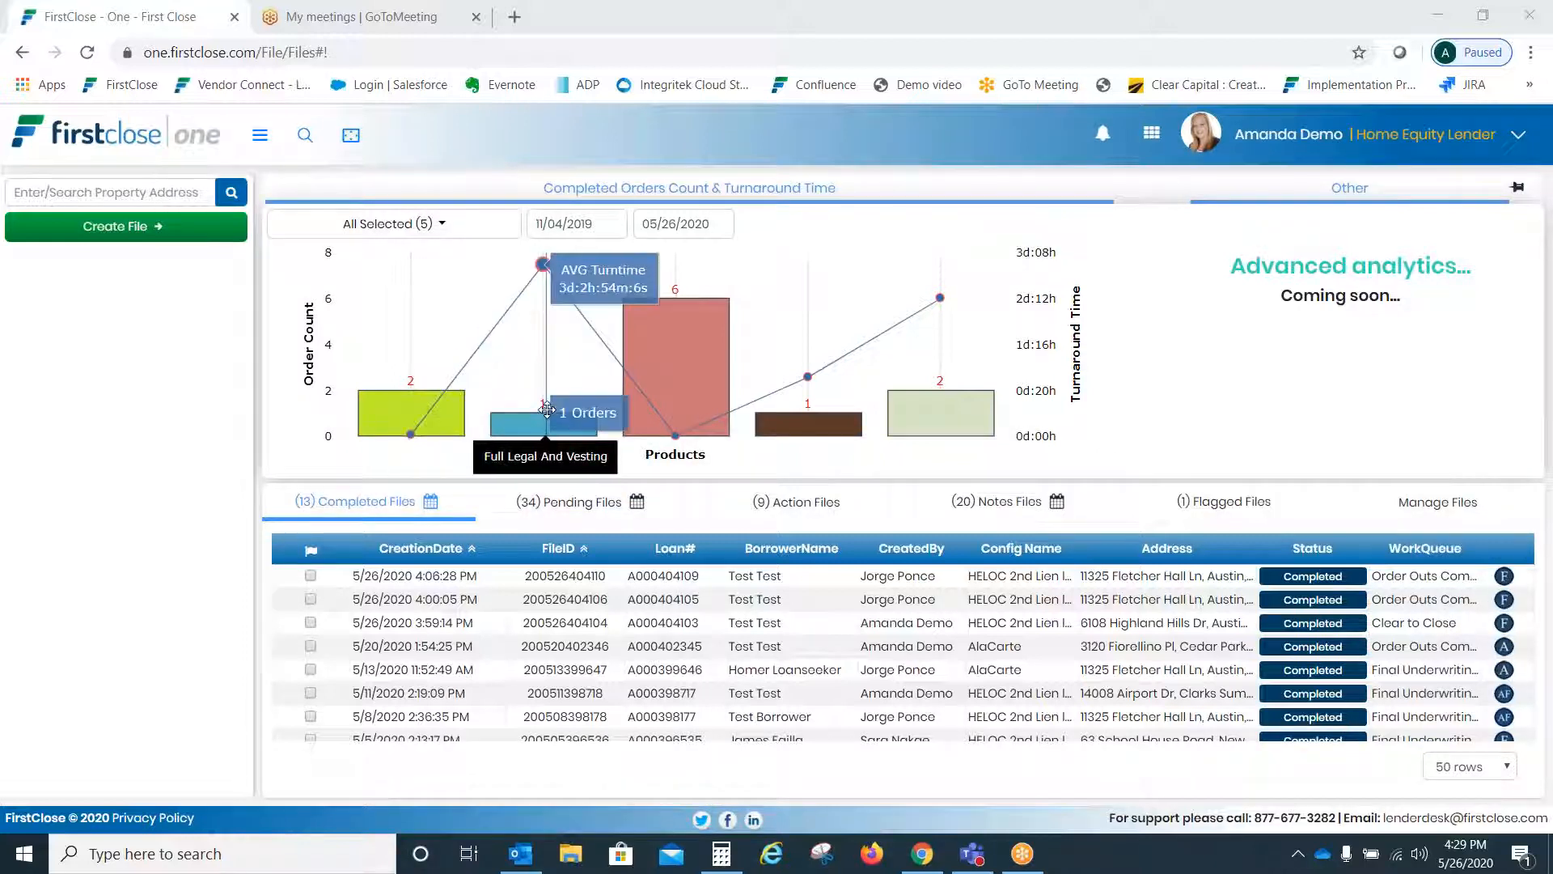
mouse_move(666, 396)
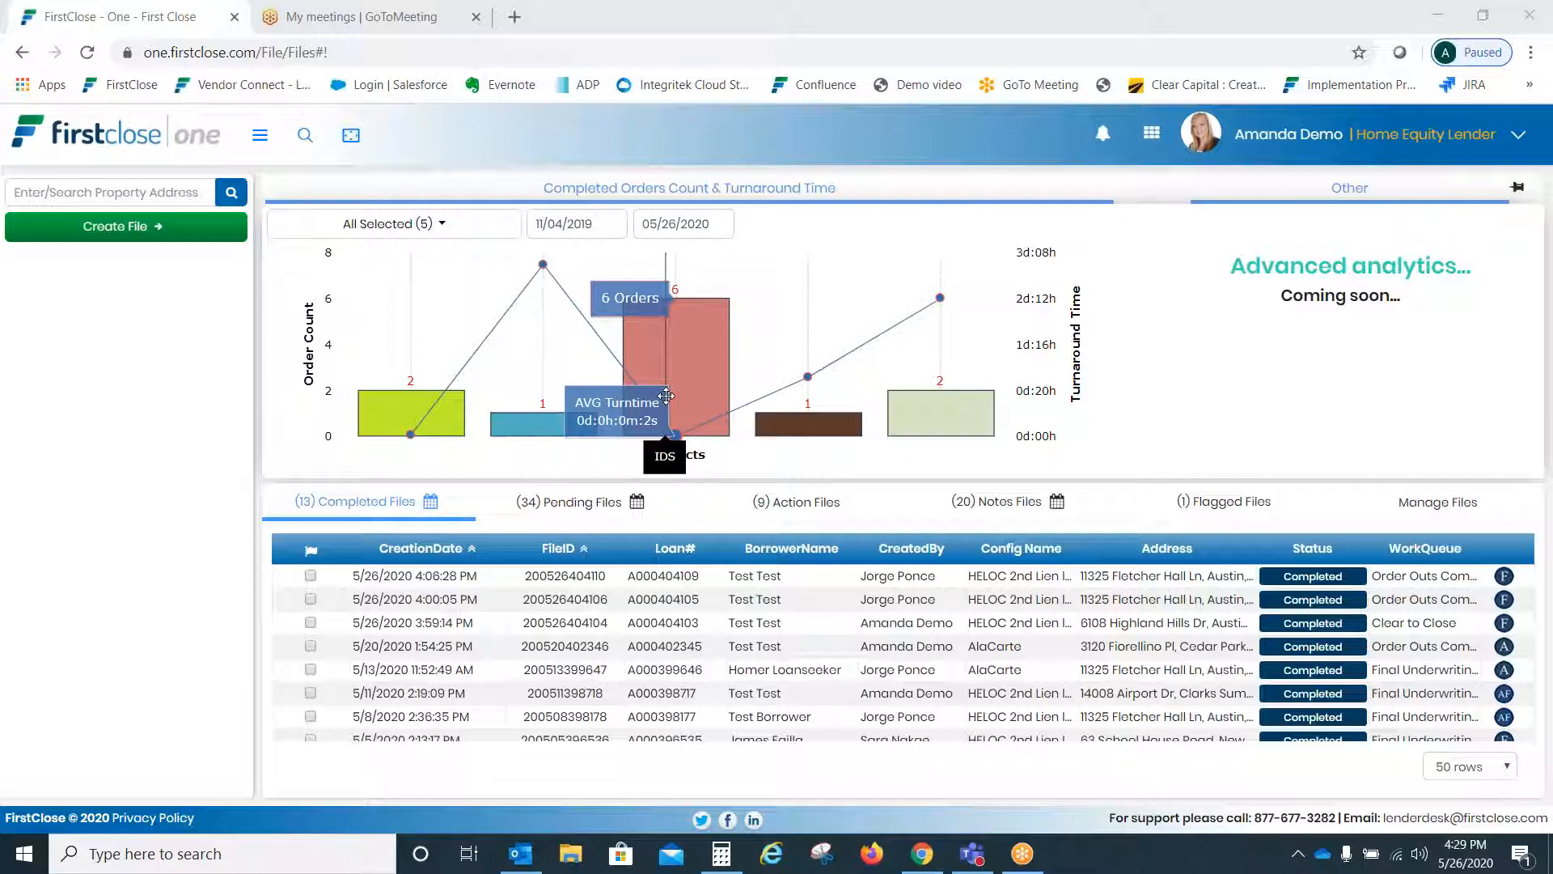
mouse_move(923, 405)
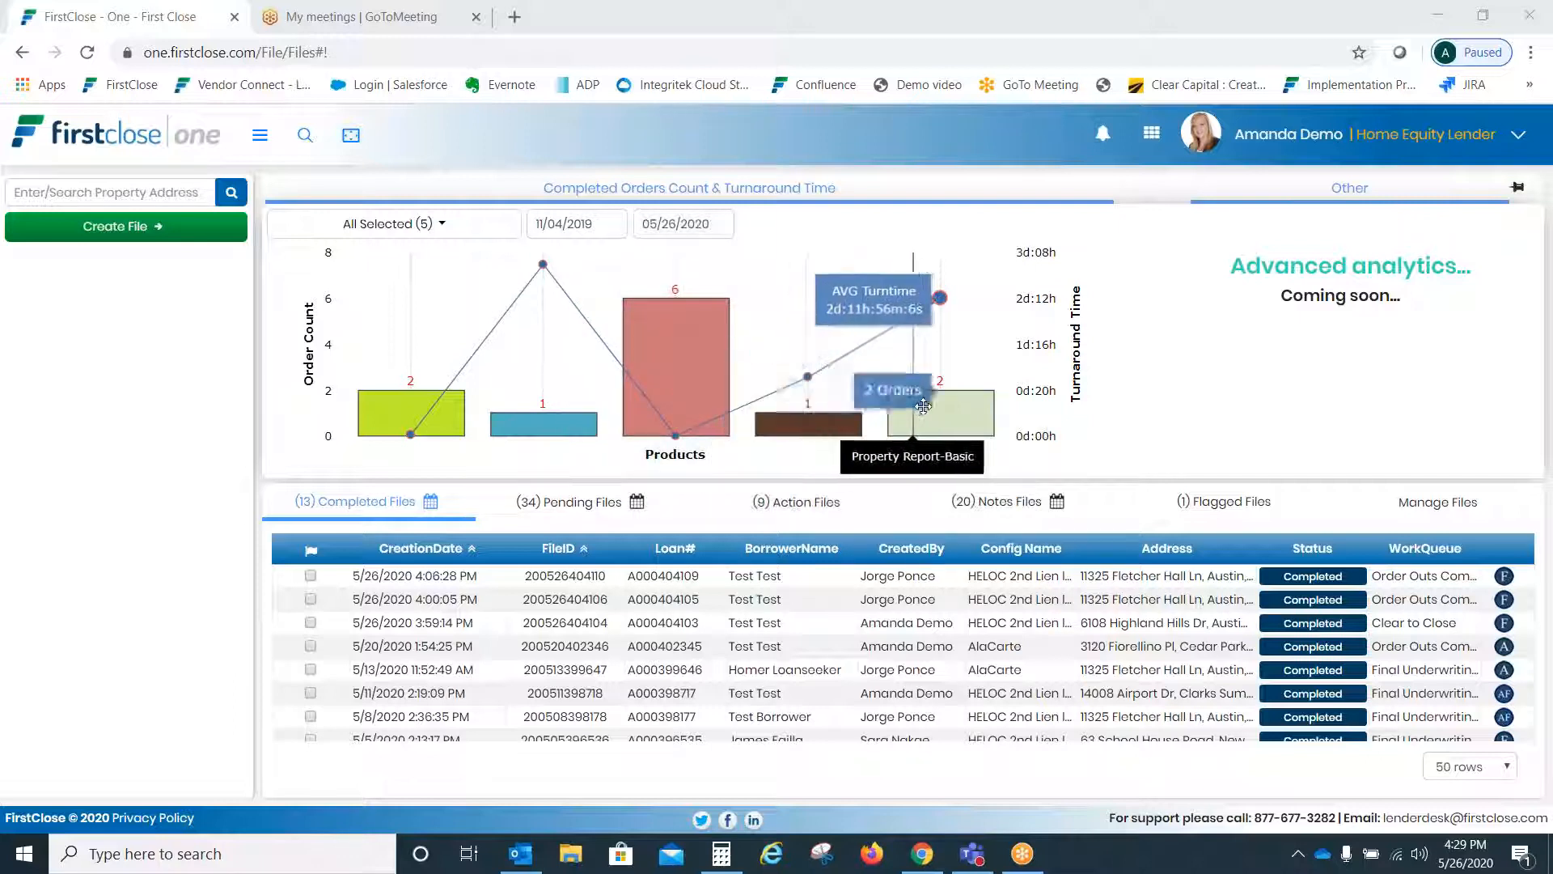
left_click(1517, 188)
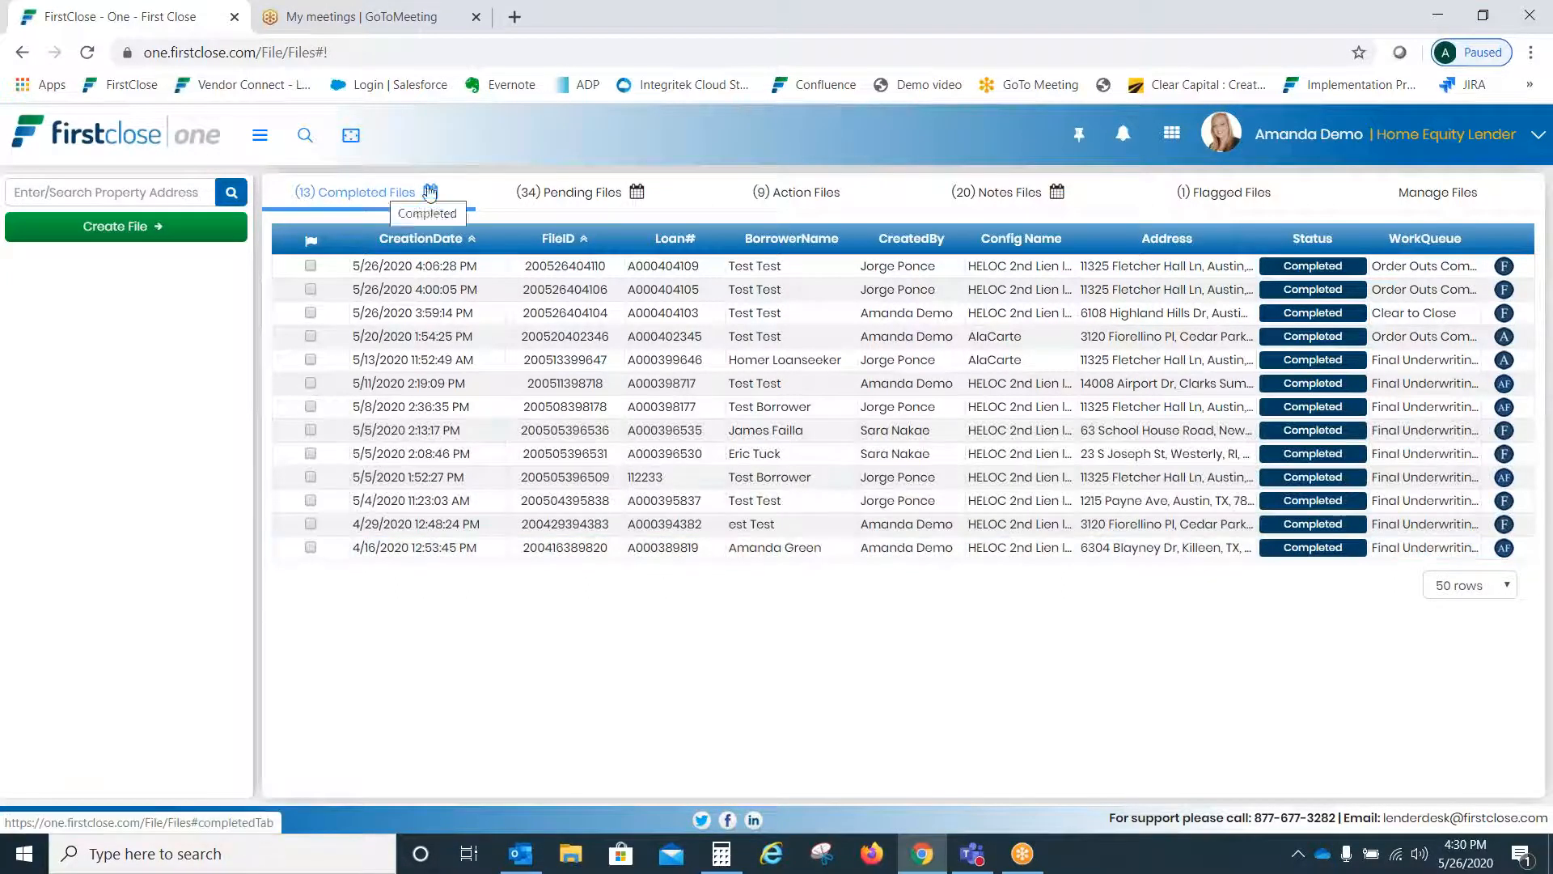
left_click(588, 191)
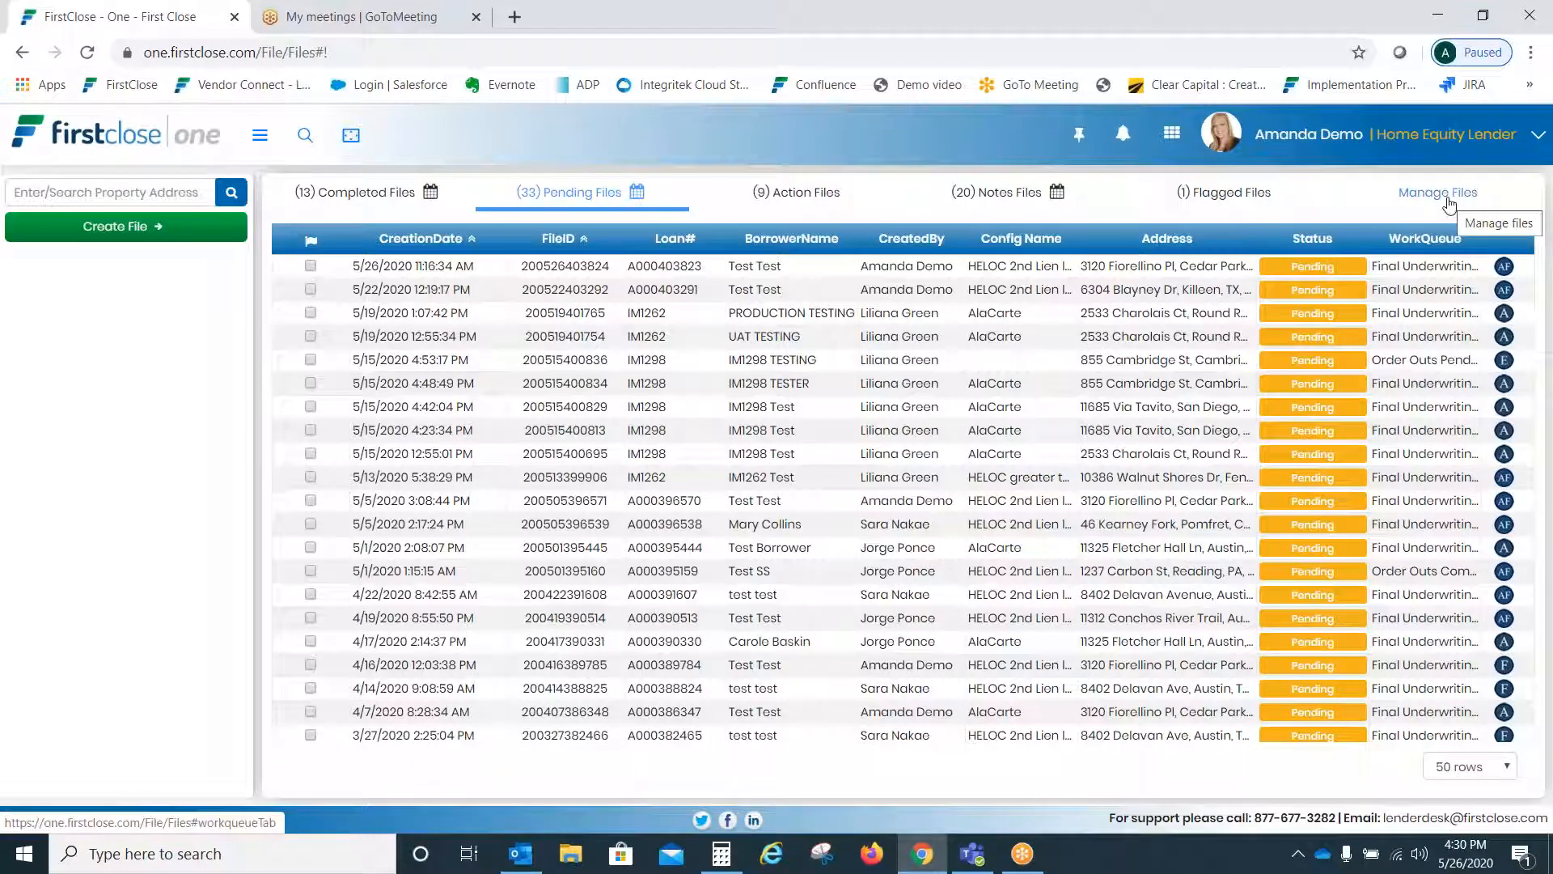
left_click(402, 189)
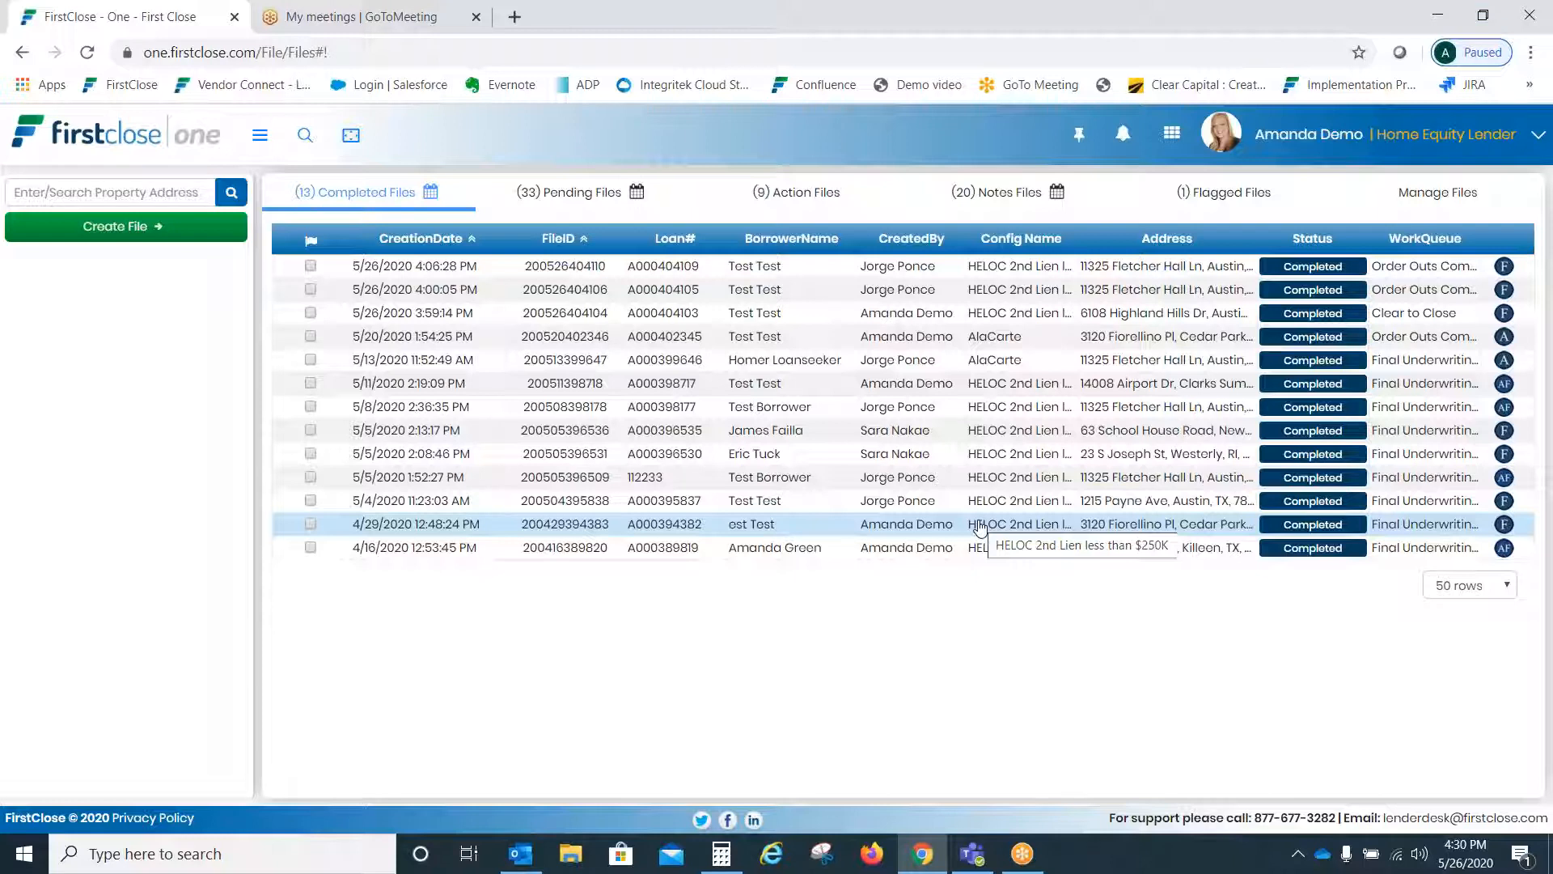
left_click(124, 191)
type("6")
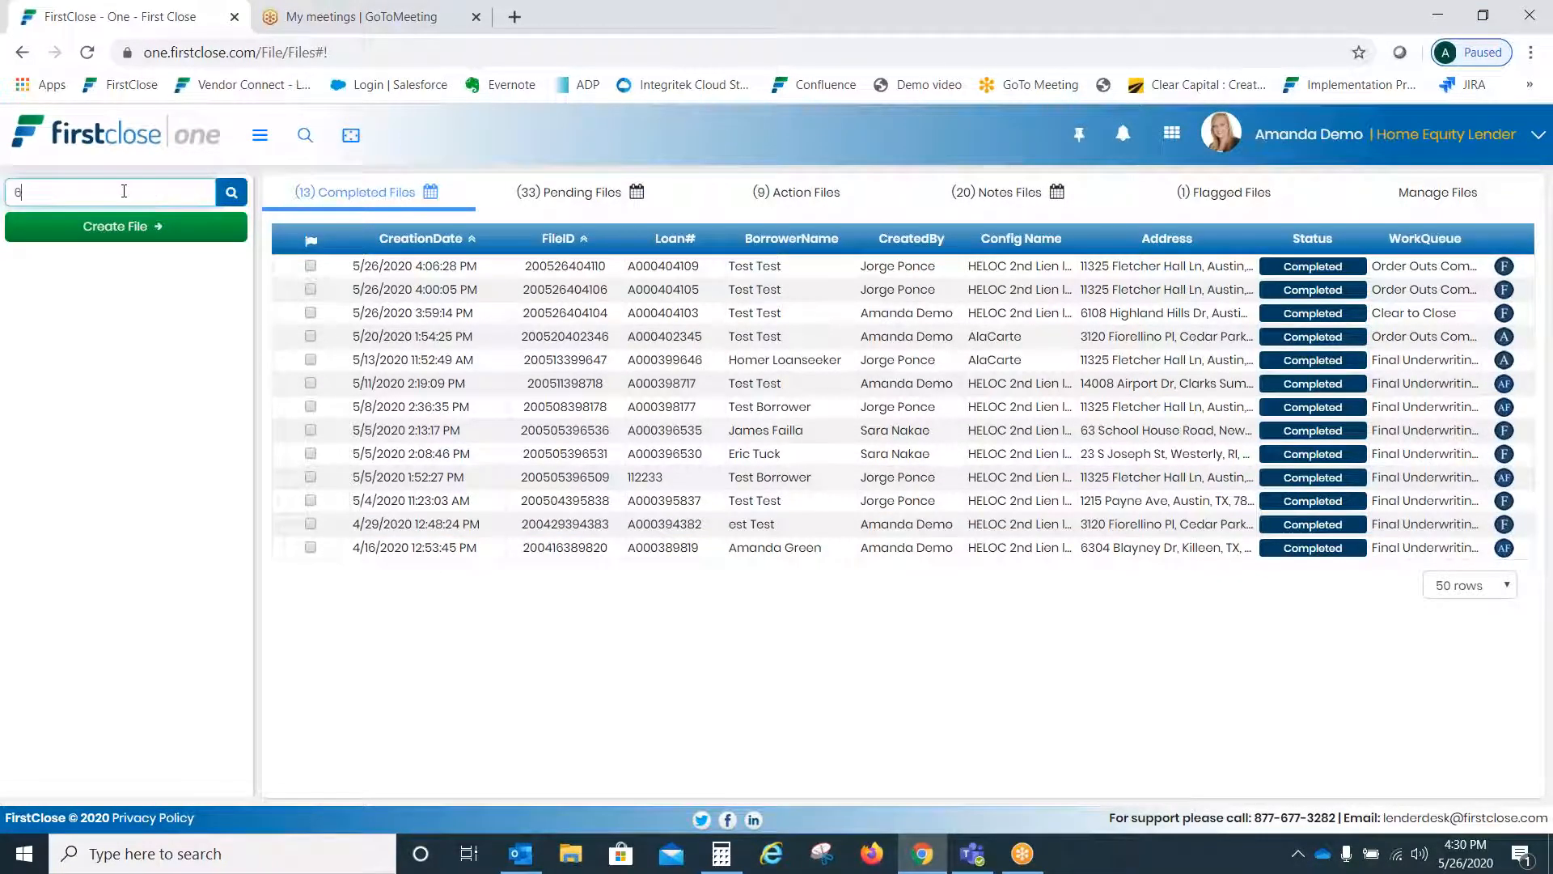
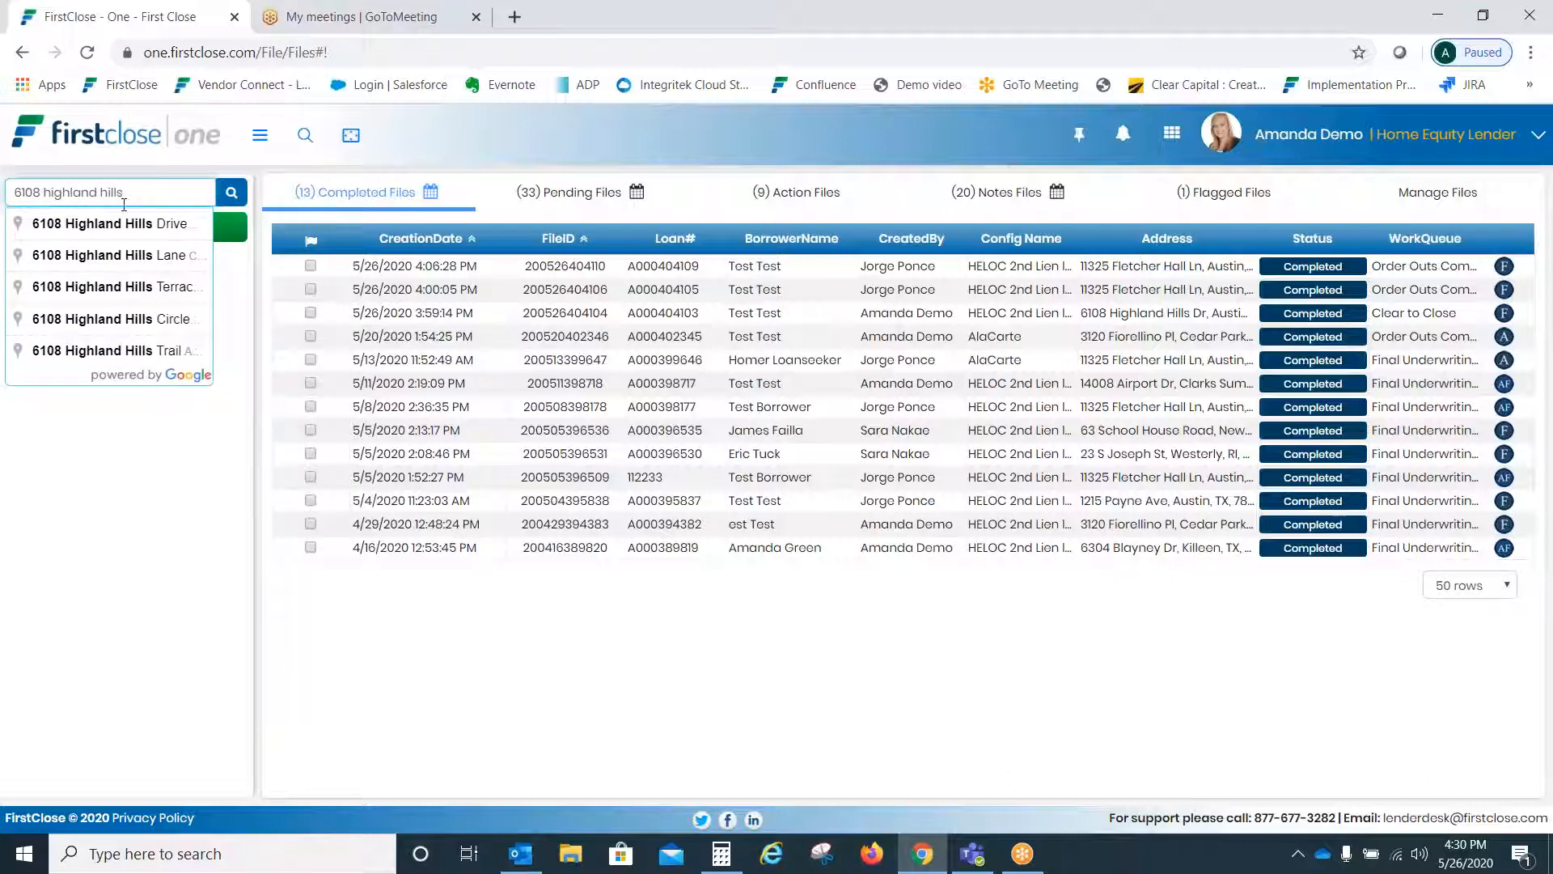
left_click(125, 224)
left_click(125, 225)
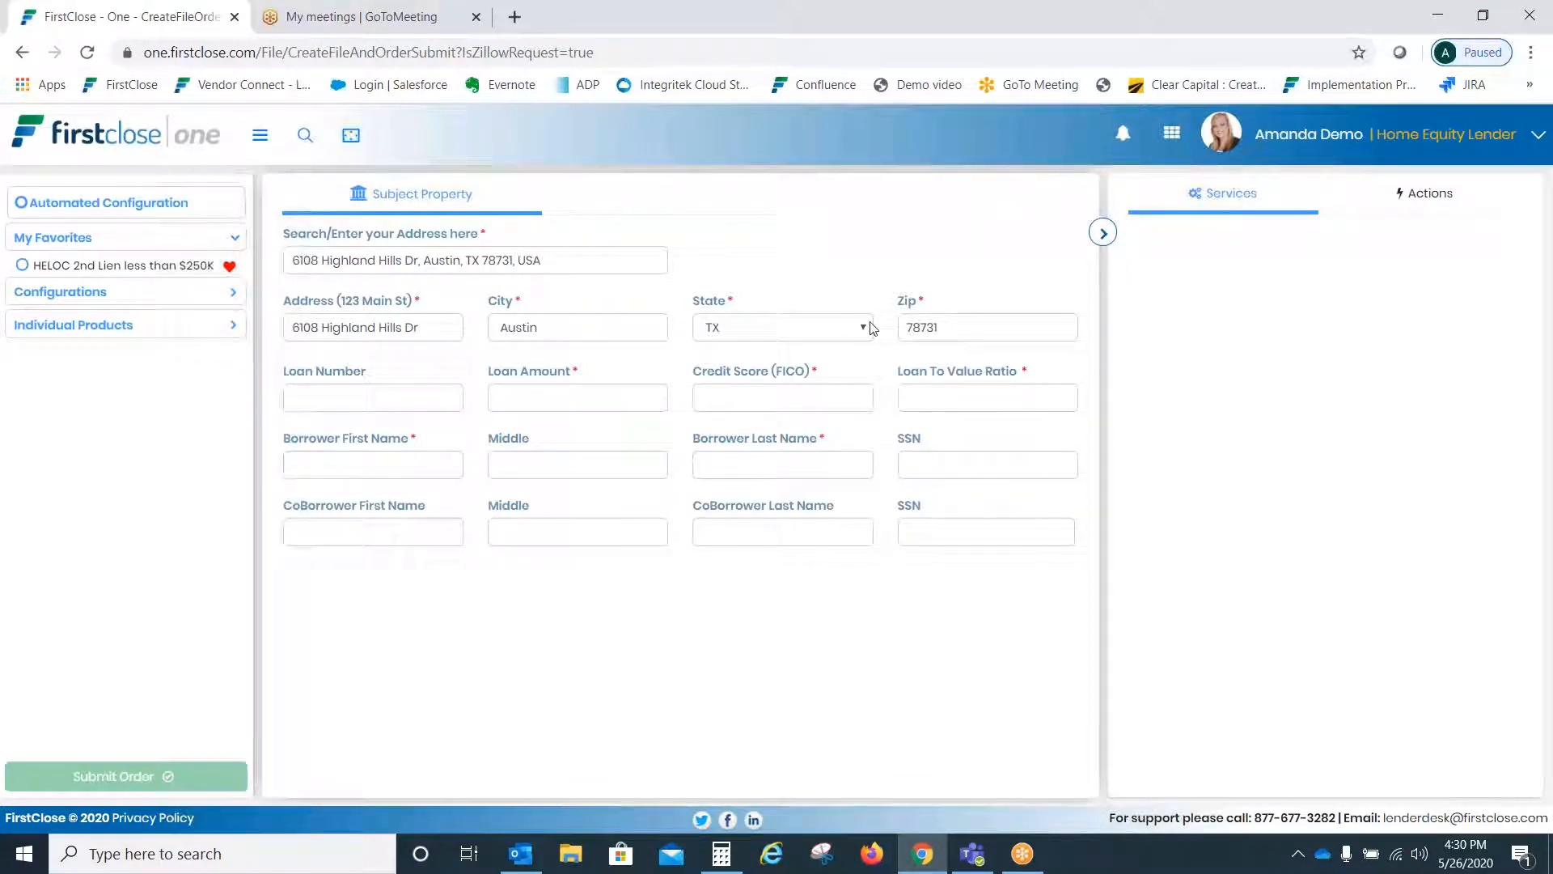
- Enter loan number a102, amount 100000, credit score 700 and LTV 80
left_click(420, 393)
type("a102")
key("Tab")
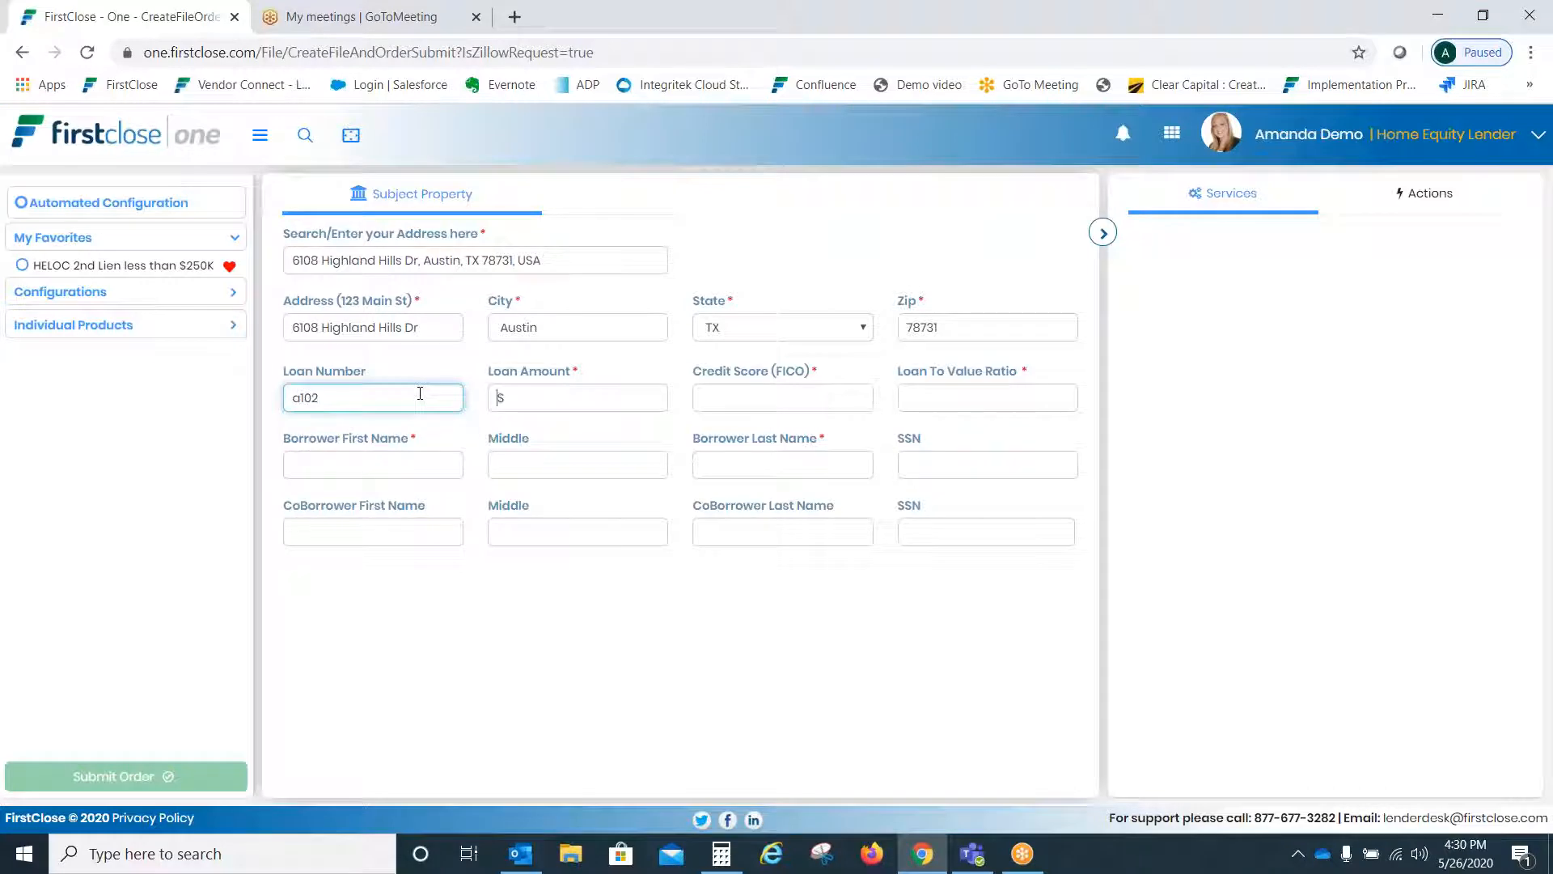
type("100000")
key("Tab")
type("700")
key("Tab")
type("80")
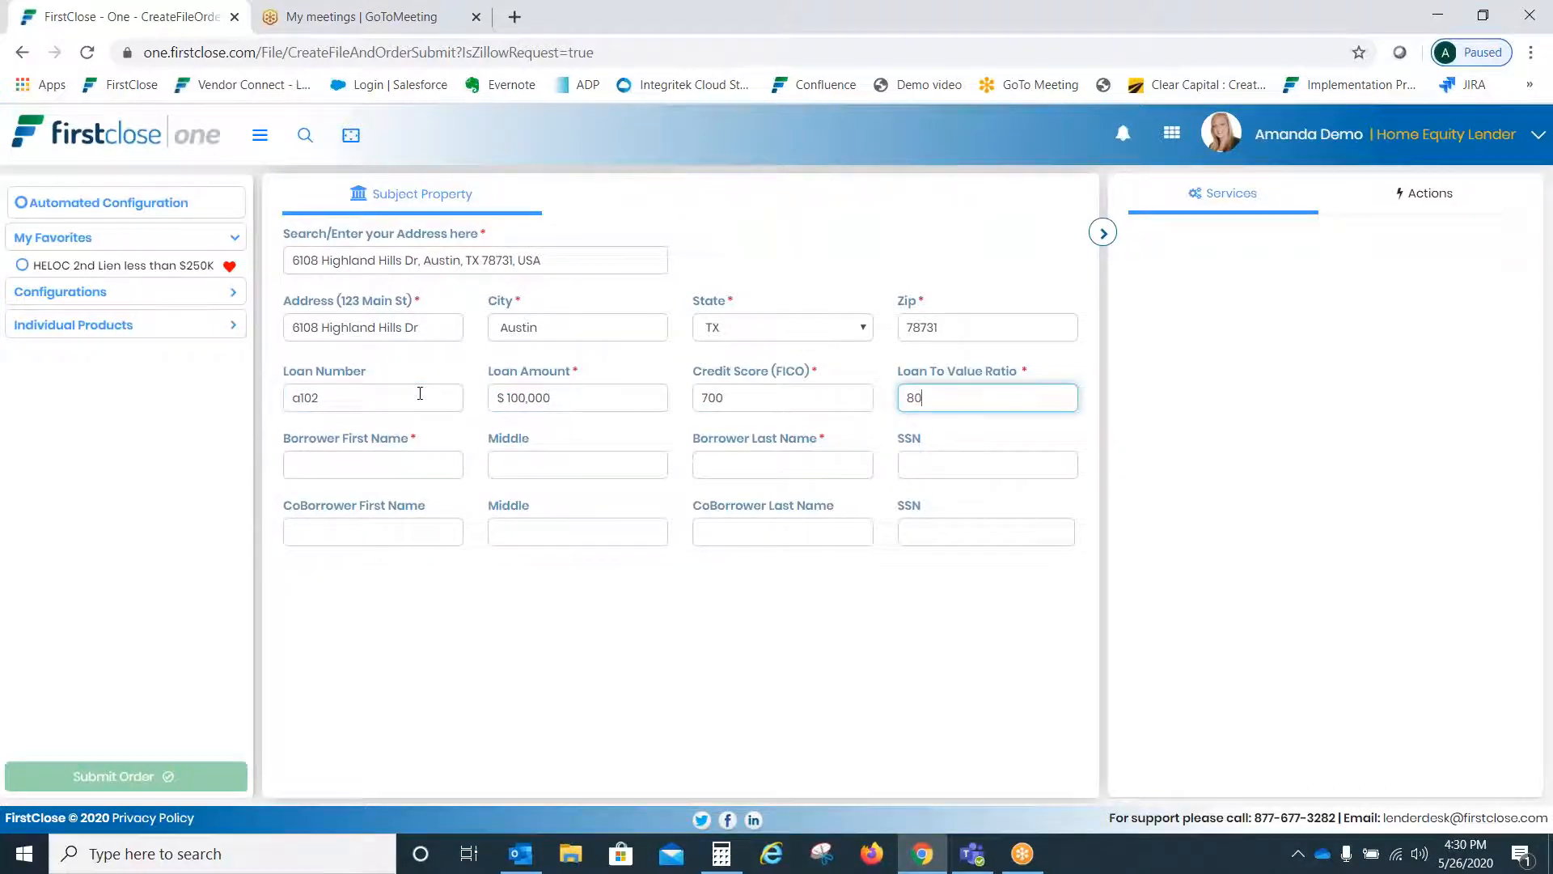
- Fill in the borrower's test names and a test SSN
key("Tab")
type("Test")
key("Tab")
key("Tab")
type("Test")
key("Tab")
type("111-11-1111")
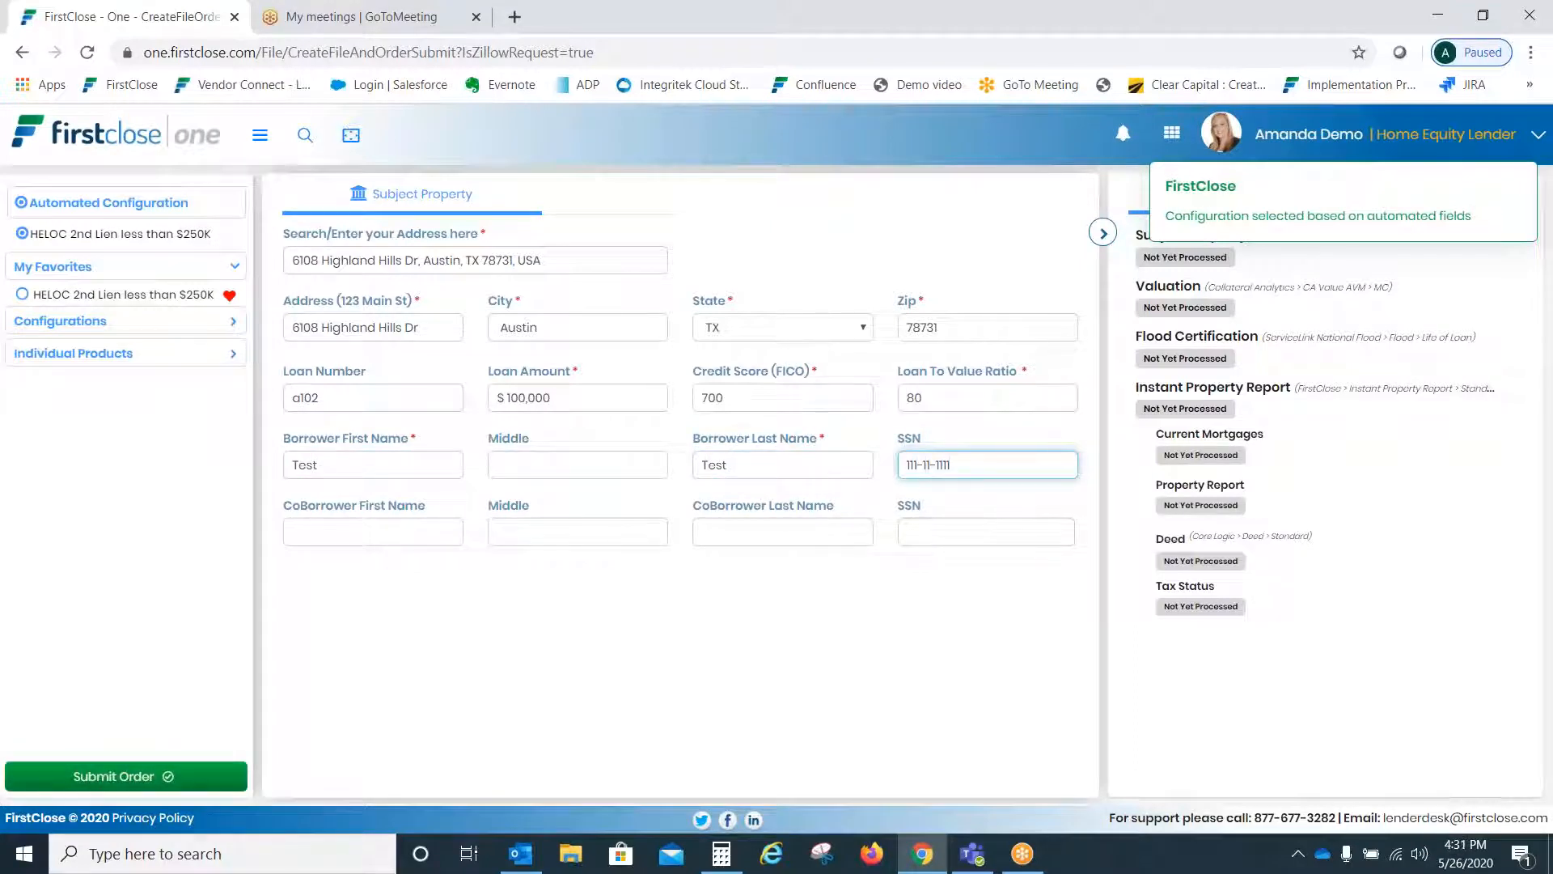
left_click(370, 538)
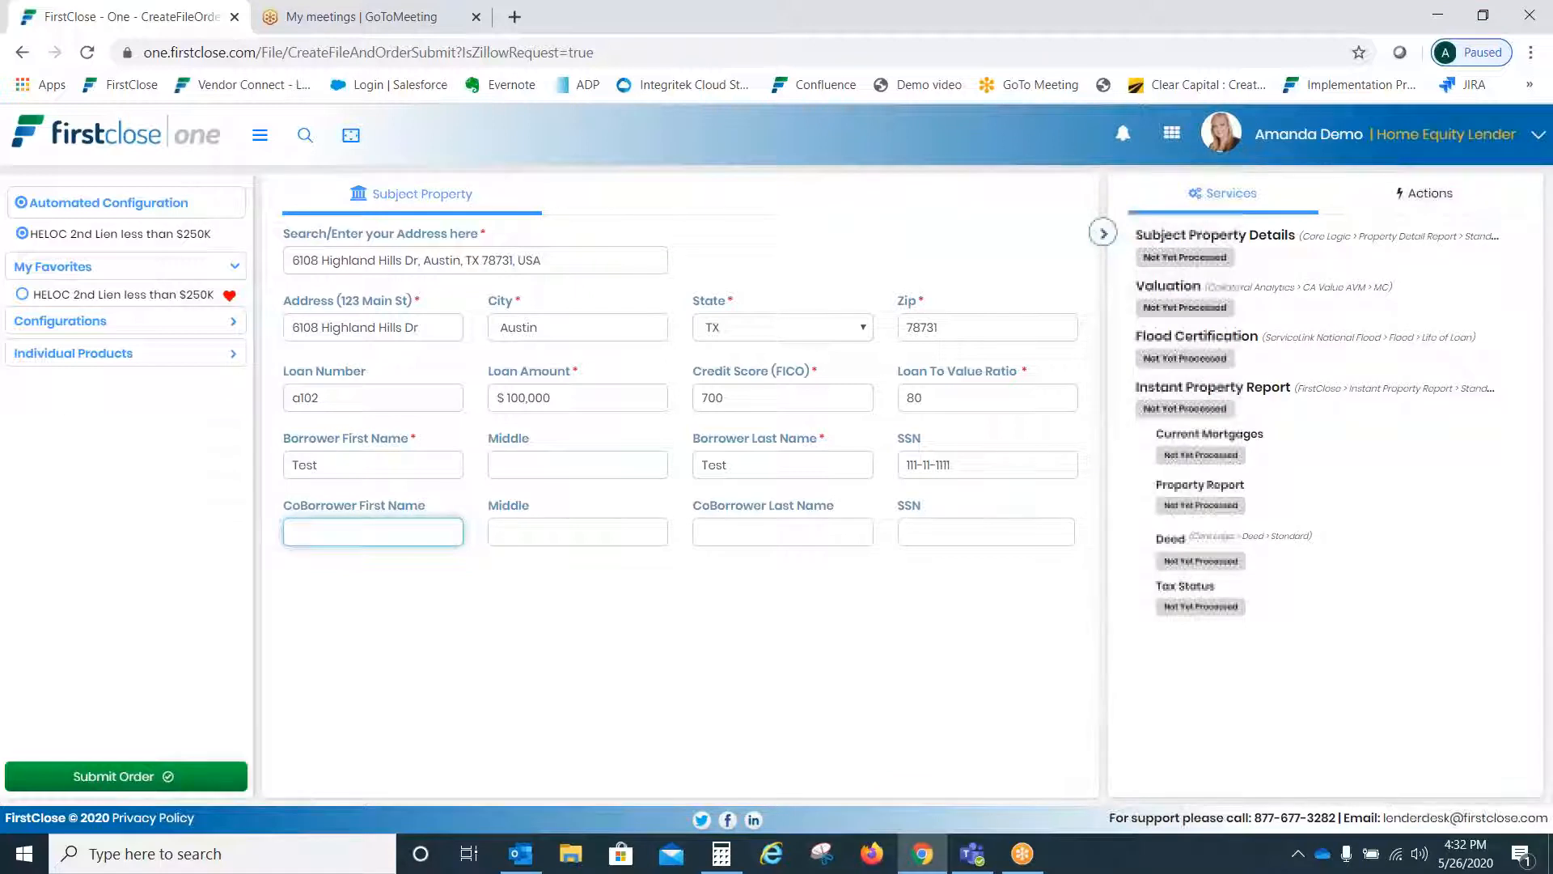
- Expand Individual Products and preview Appraisals, Recording (adding then removing Simplifile) and Verifications
left_click(71, 355)
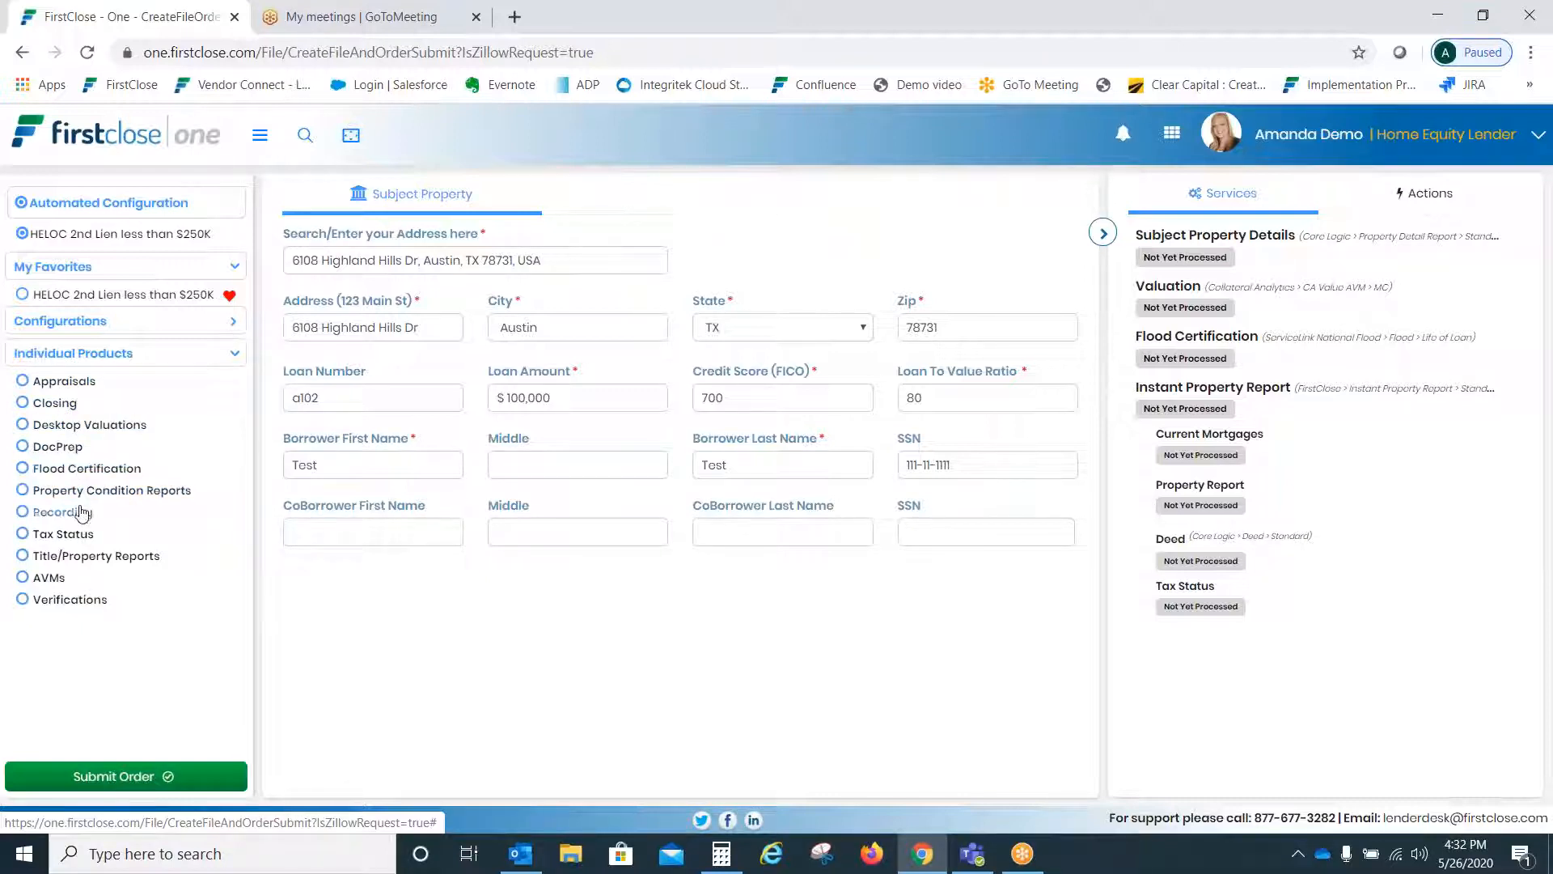
left_click(51, 385)
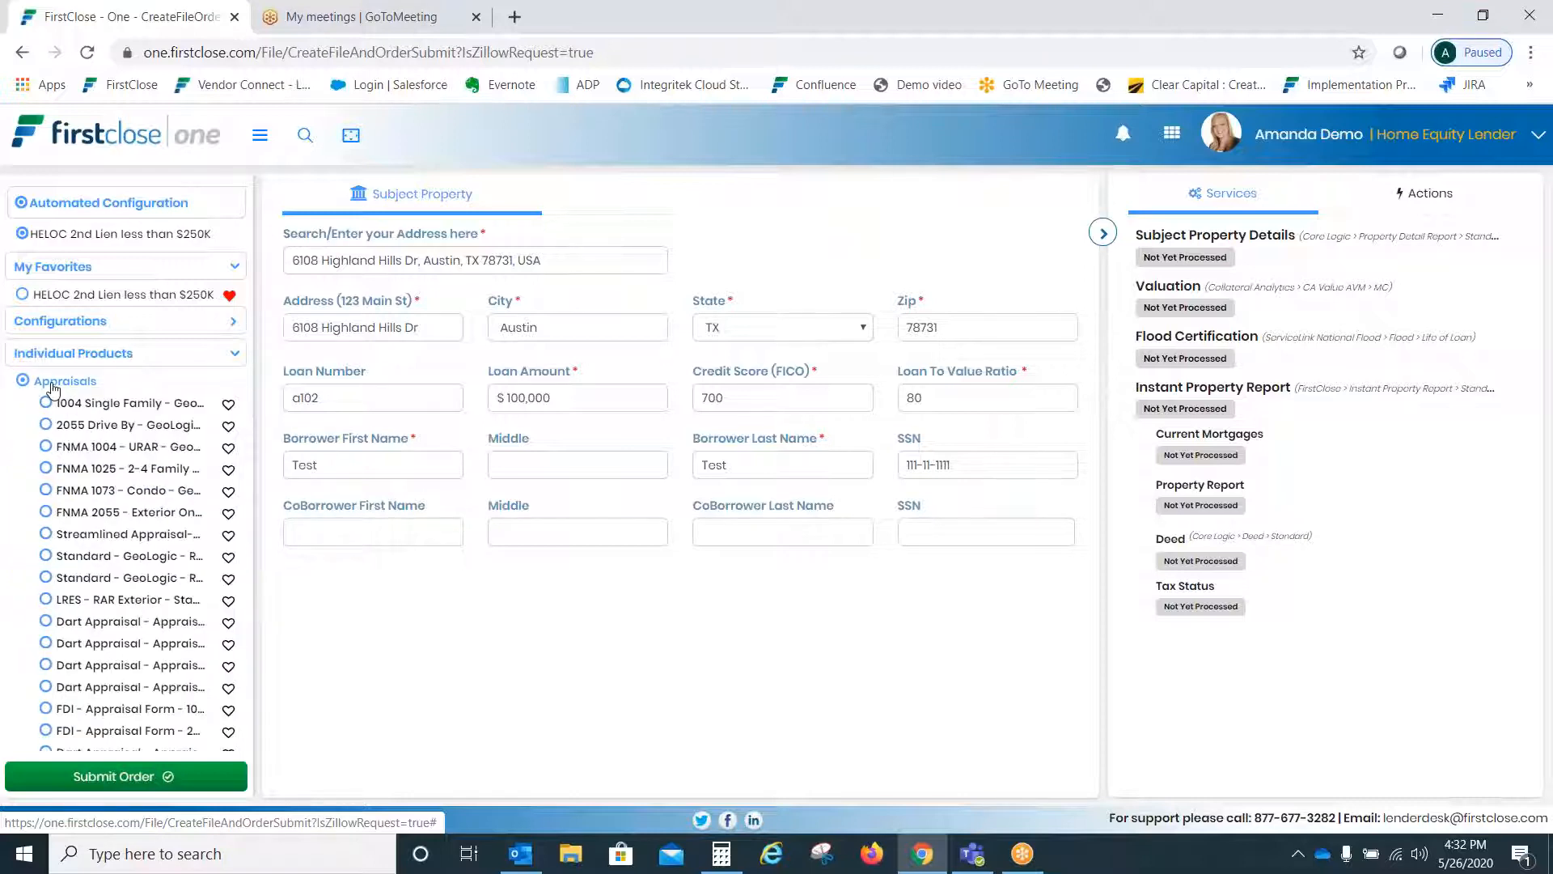
left_click(51, 385)
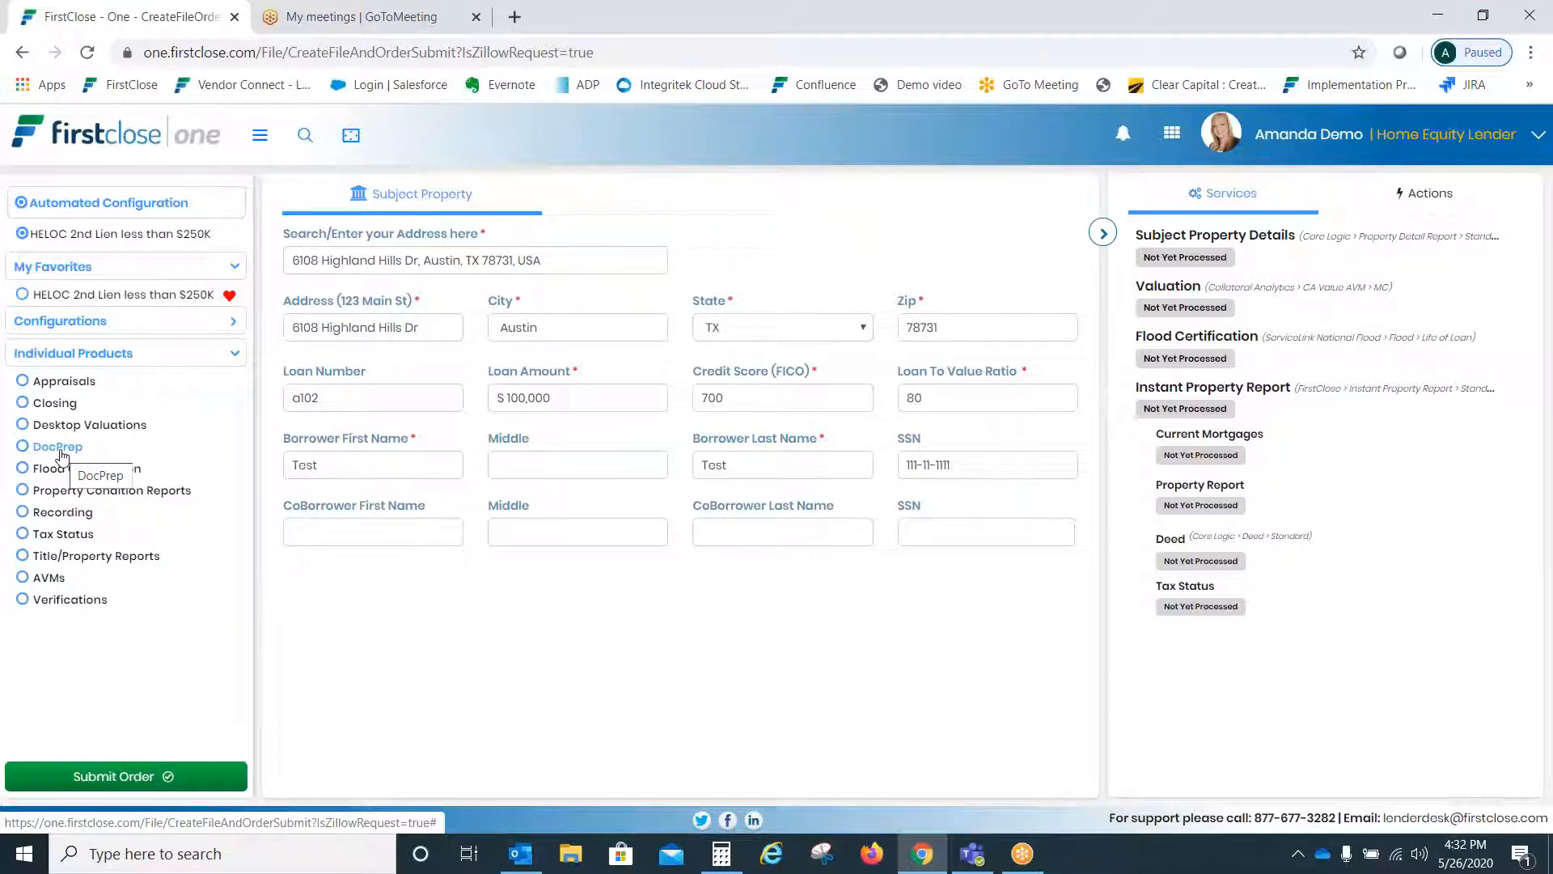
left_click(60, 512)
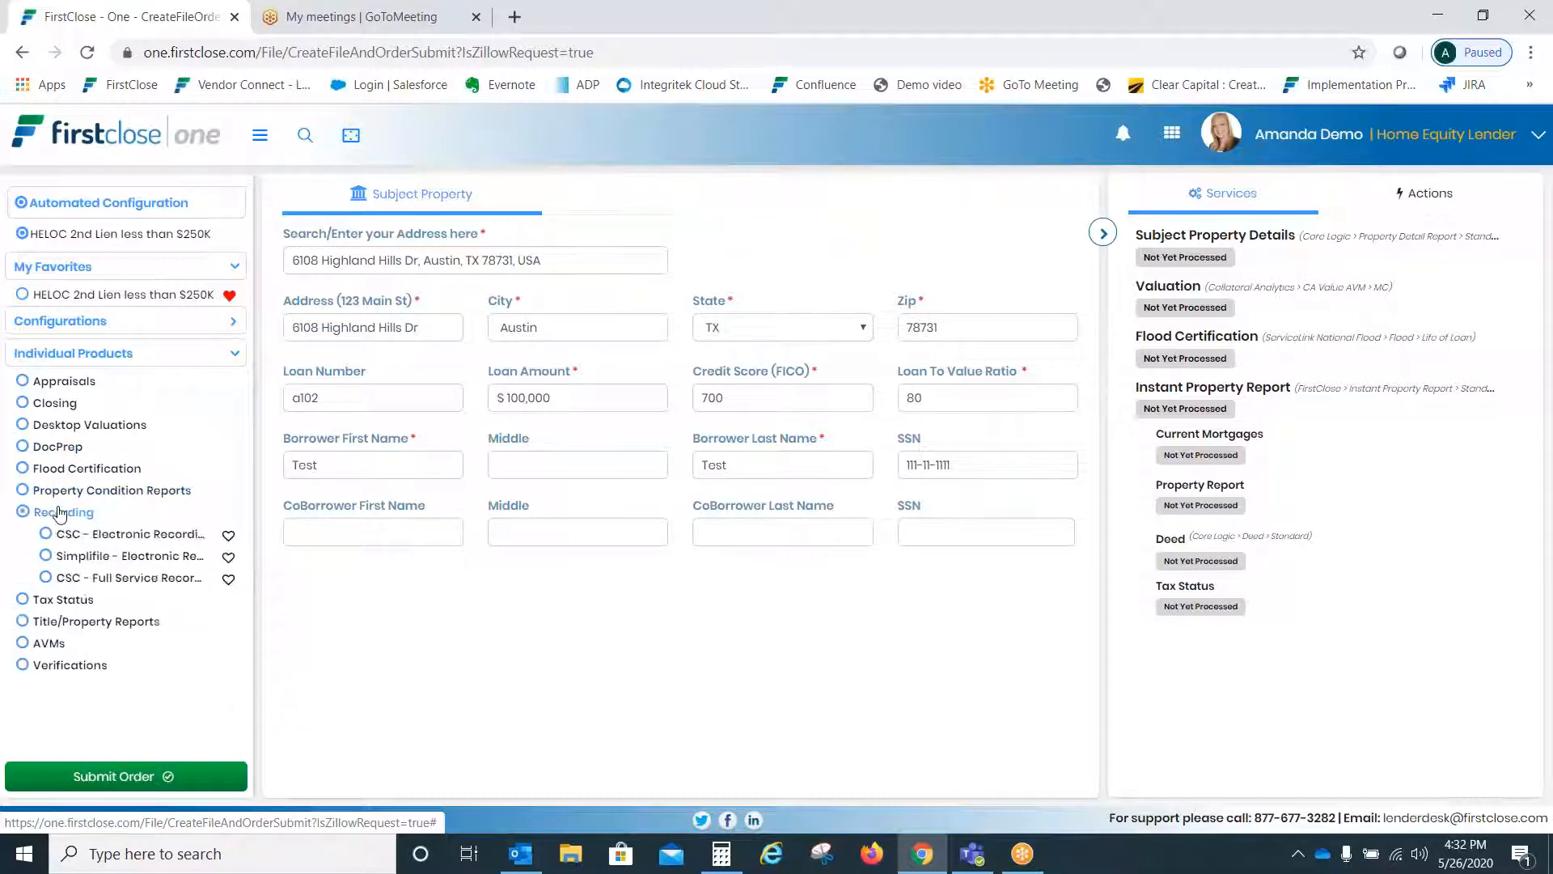
left_click(90, 556)
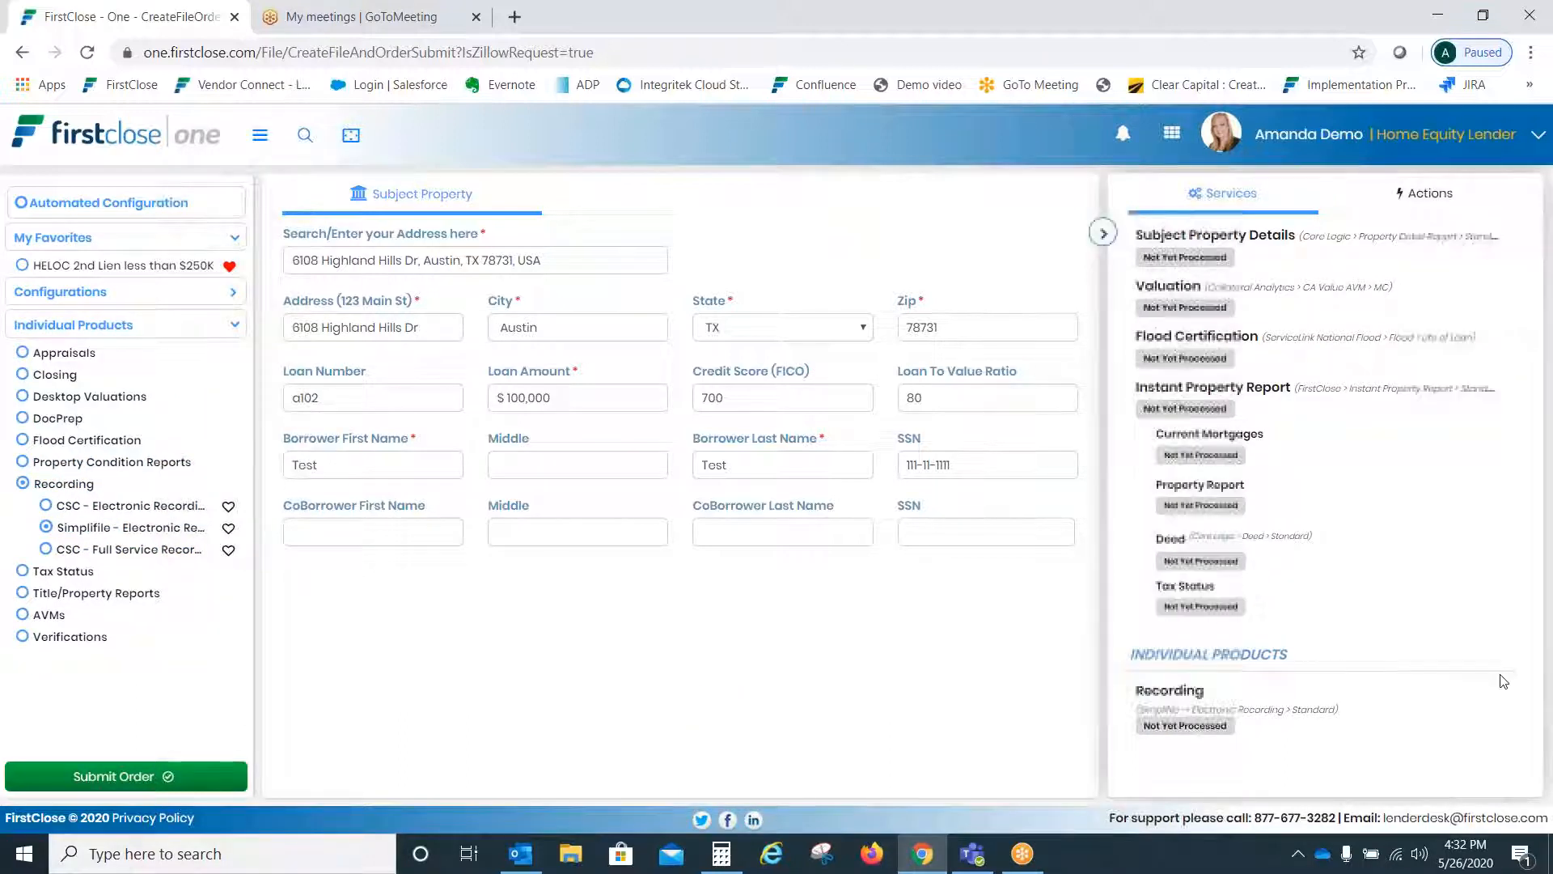
left_click(48, 483)
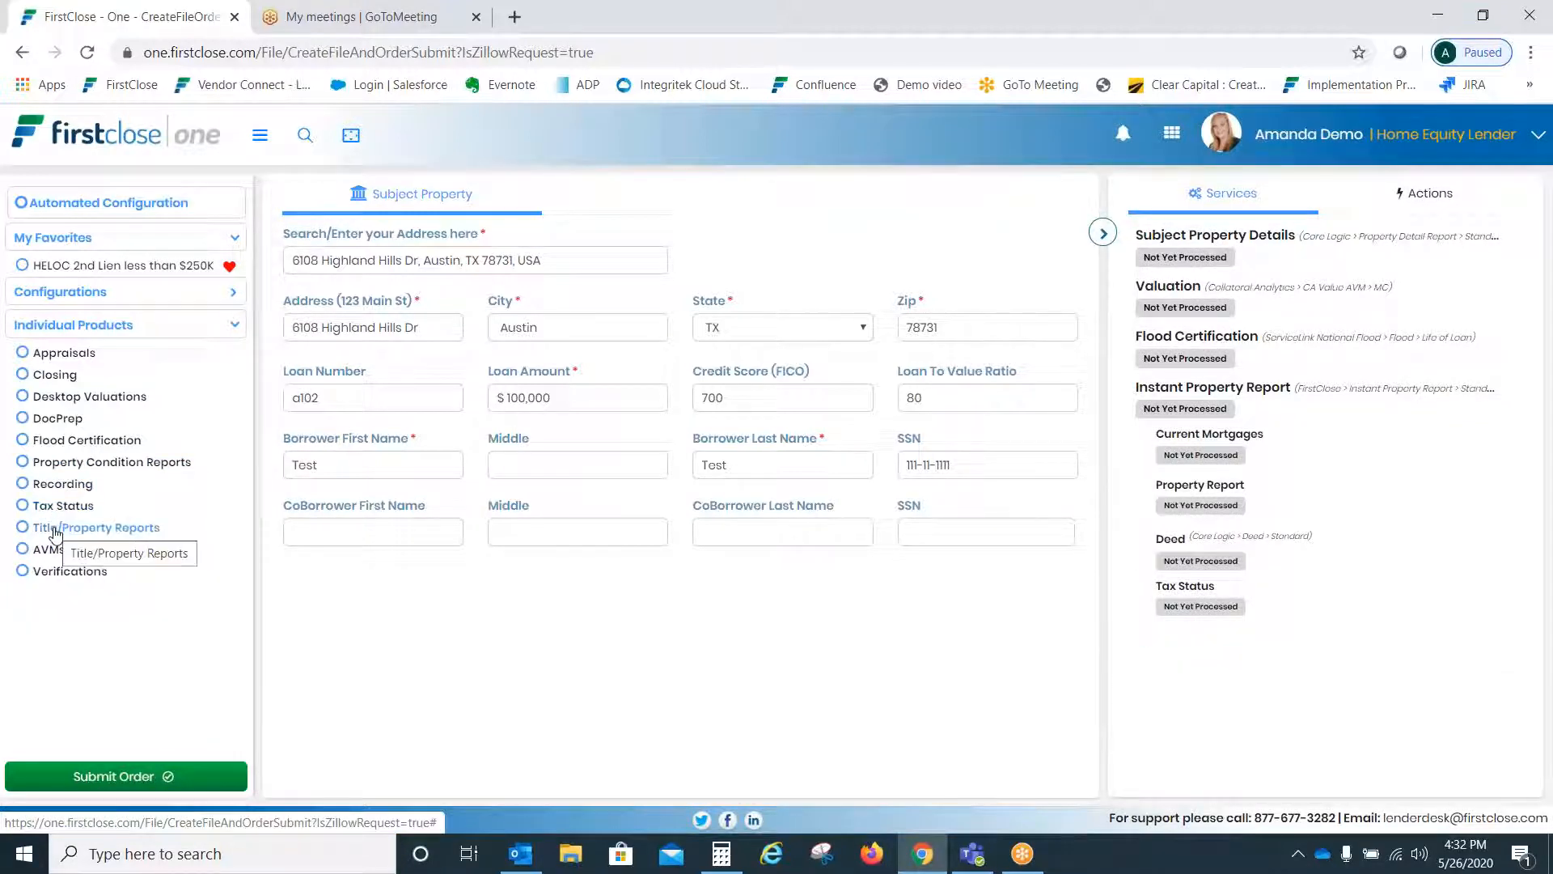
left_click(54, 575)
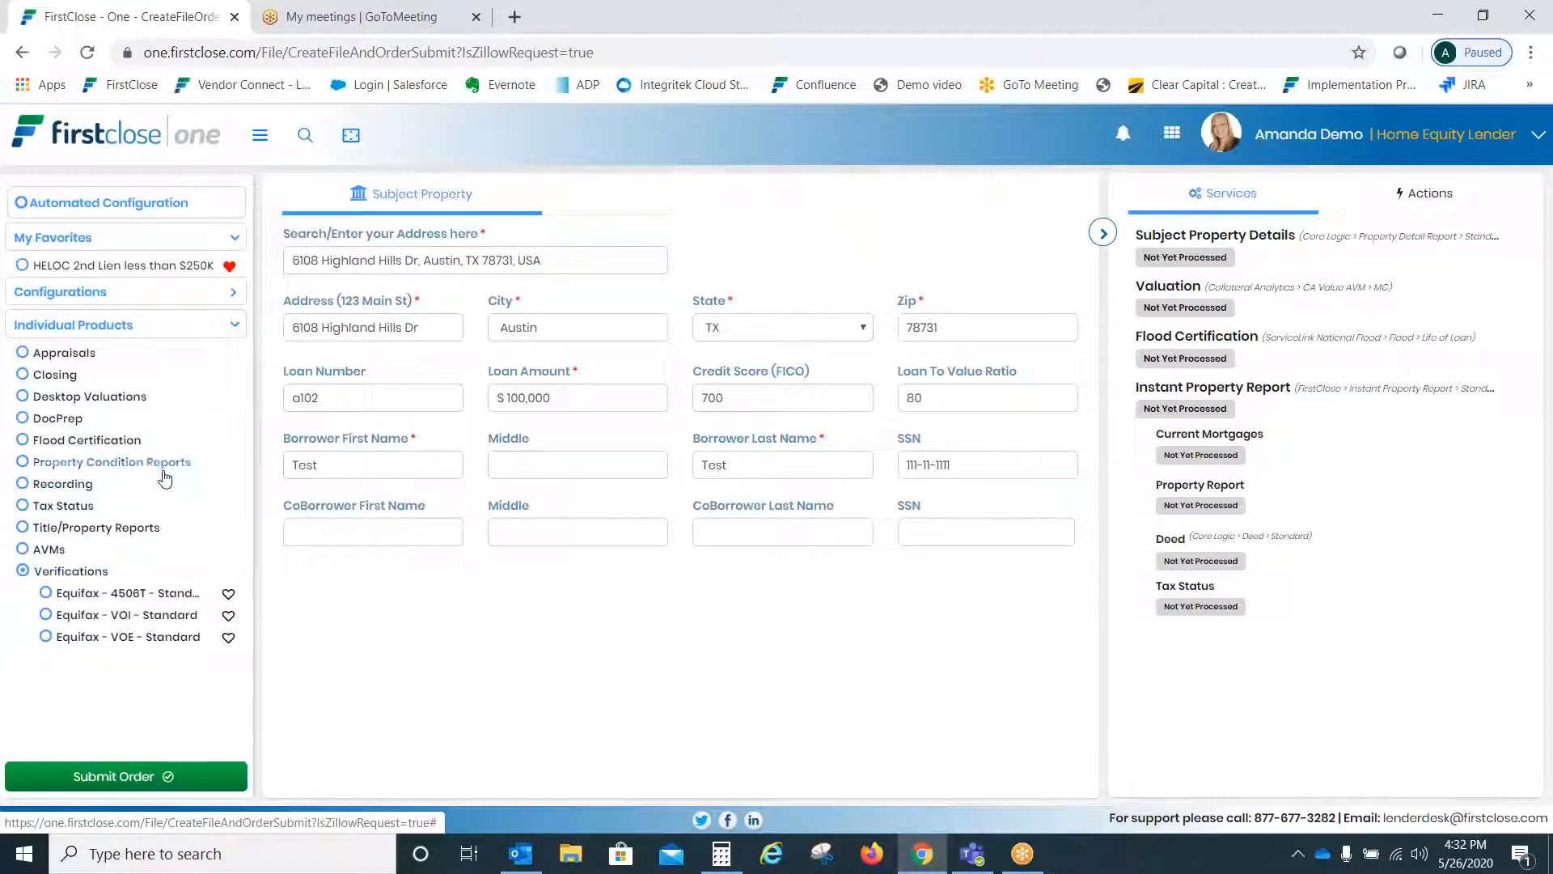
left_click(81, 571)
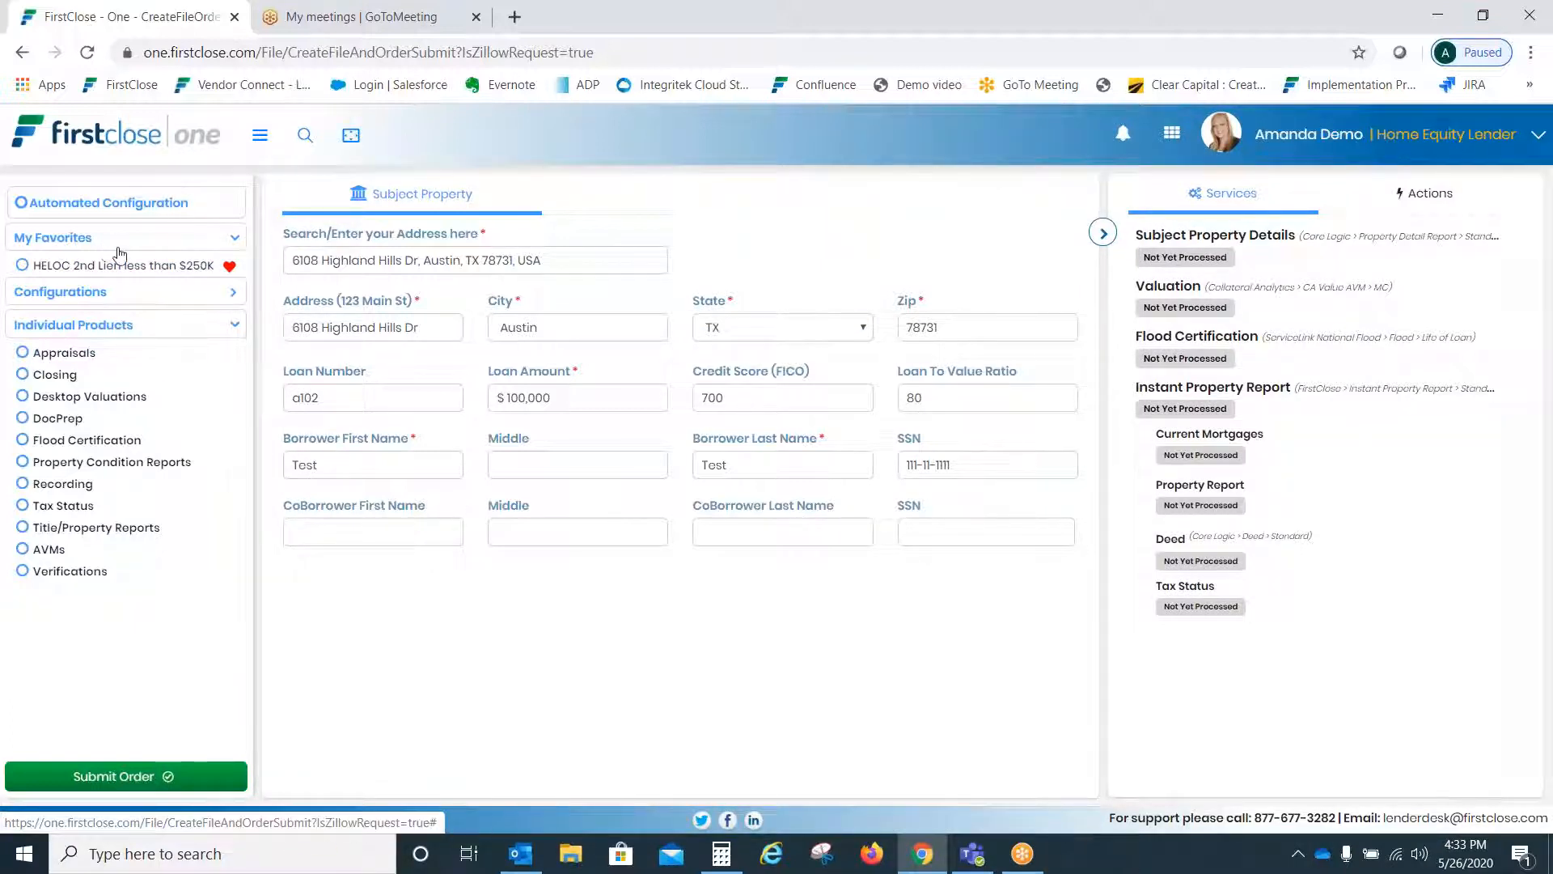
left_click(77, 360)
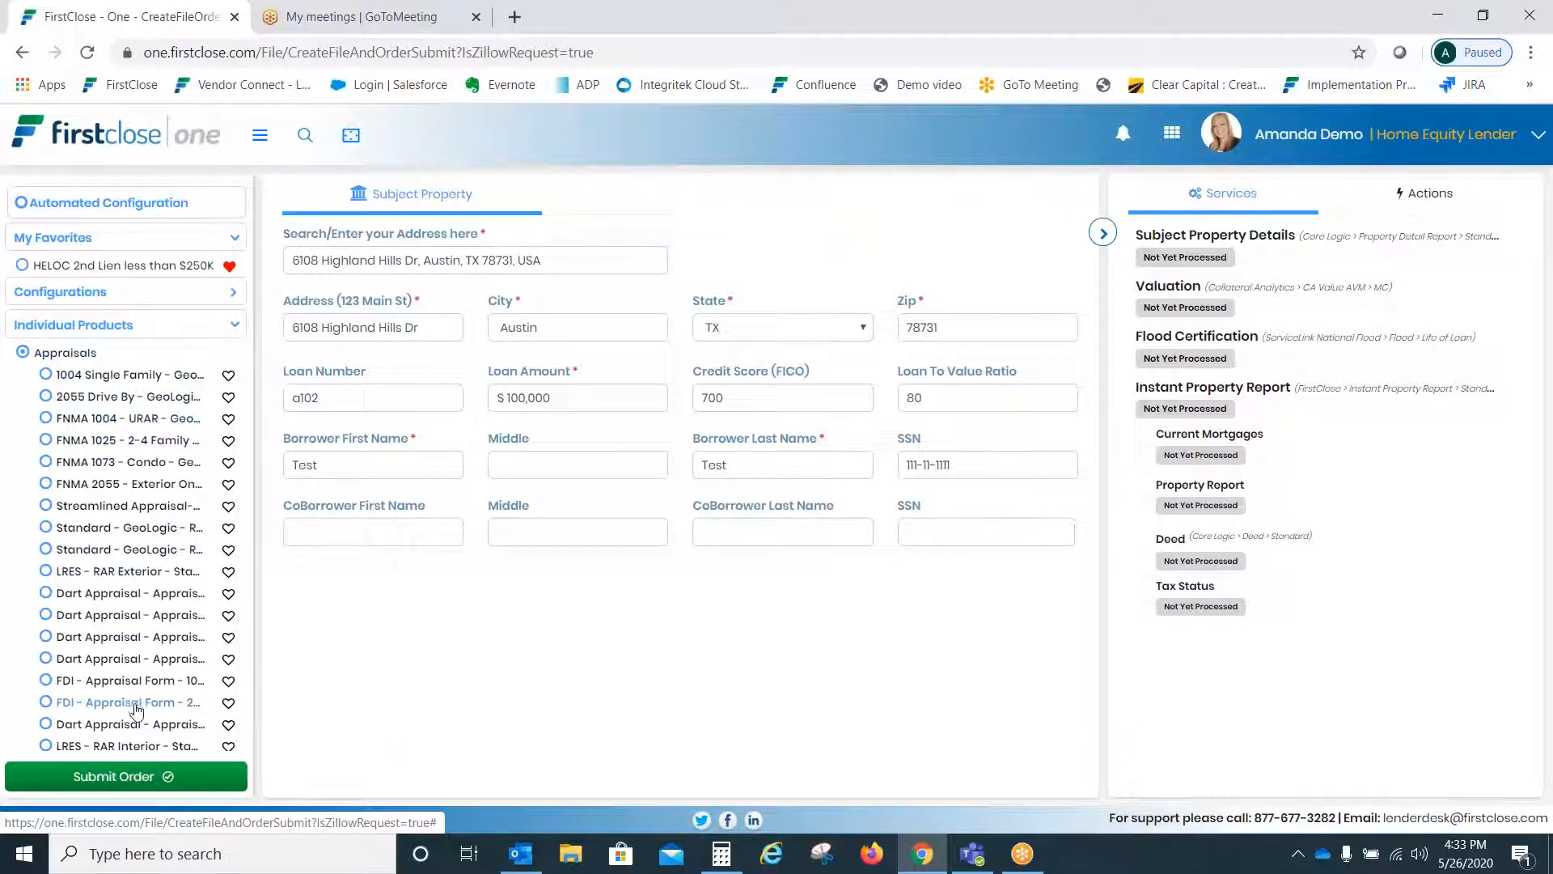
left_click(56, 356)
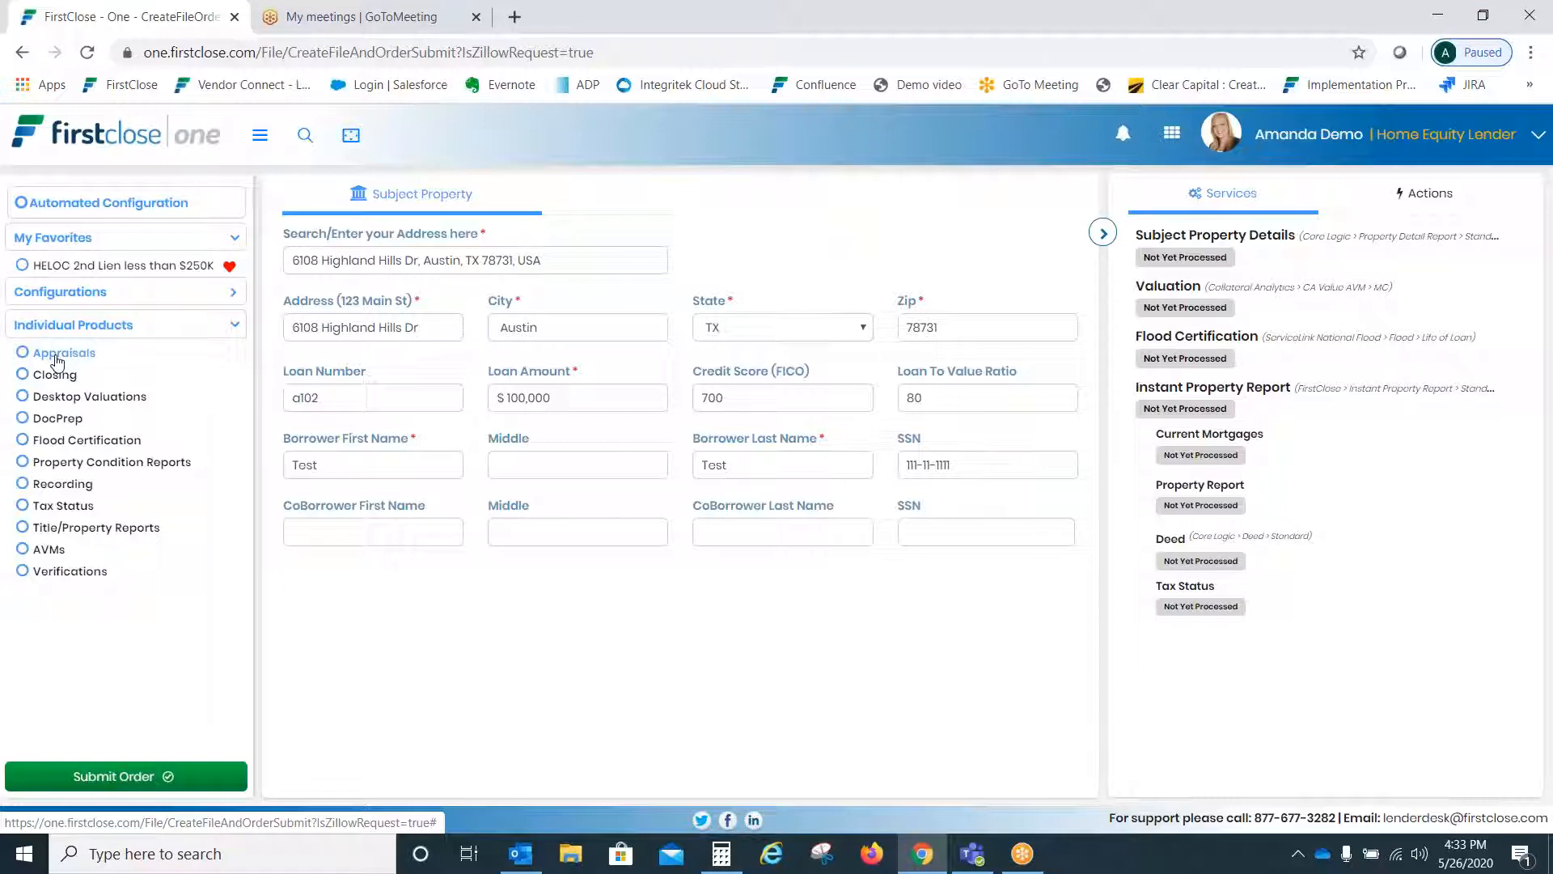
left_click(69, 442)
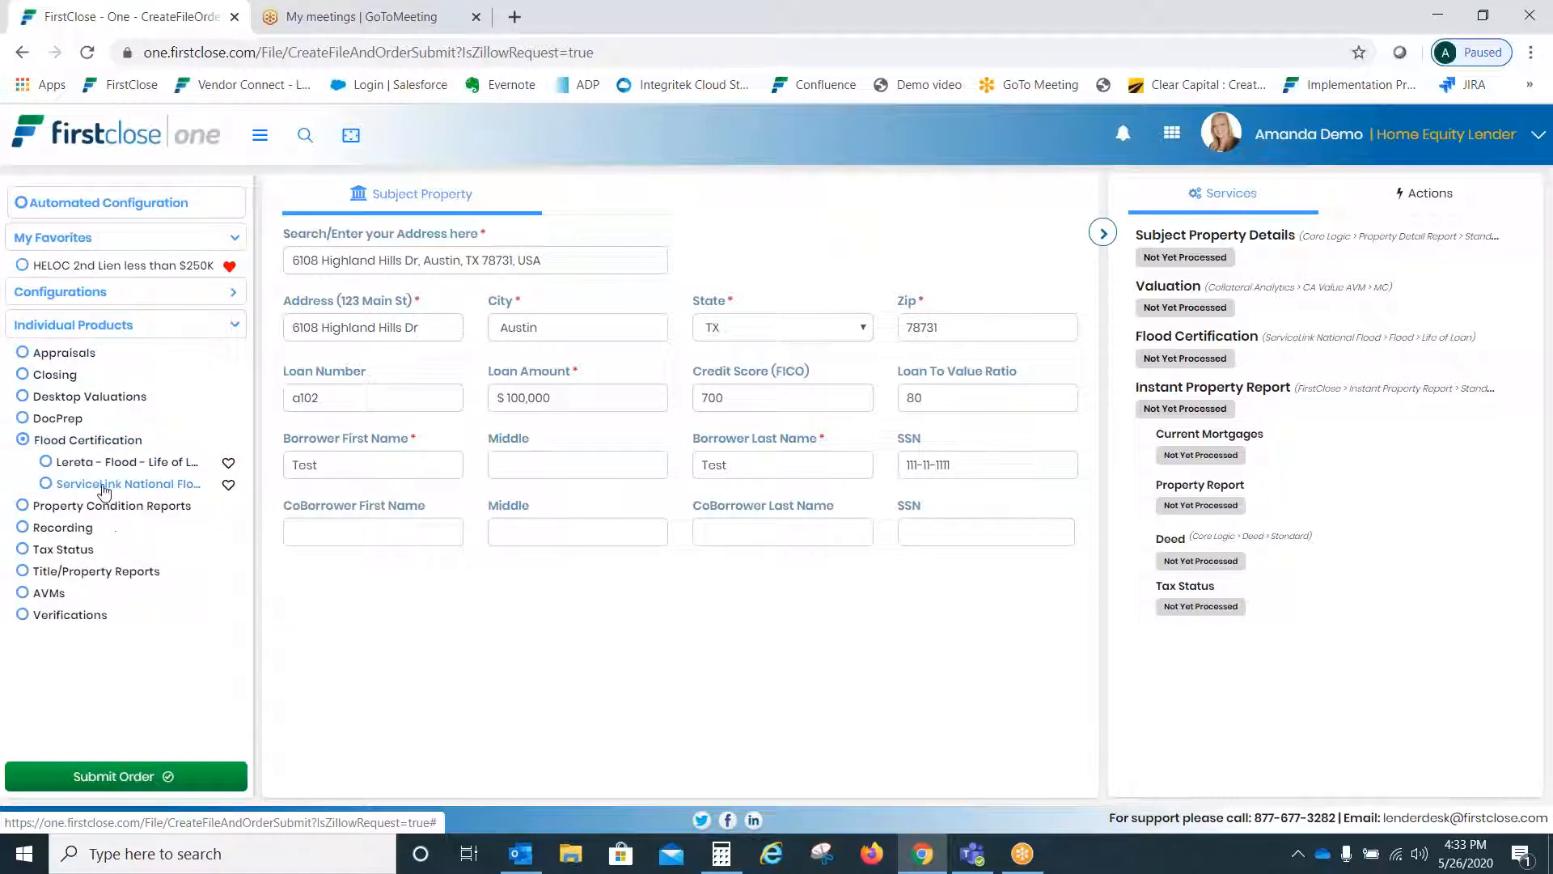
left_click(89, 446)
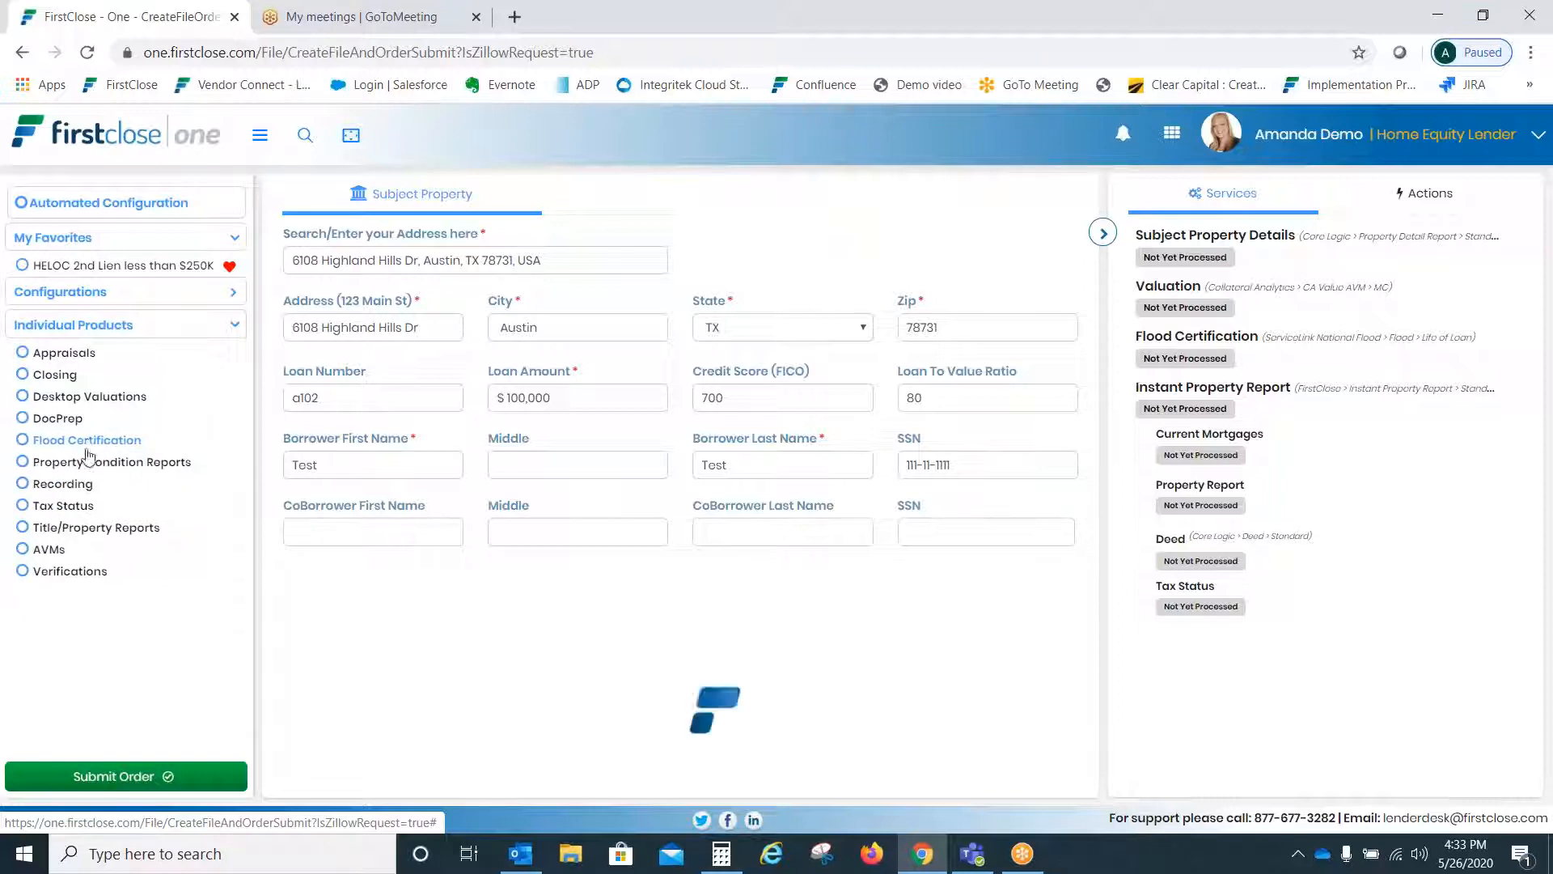
left_click(87, 530)
left_click(96, 550)
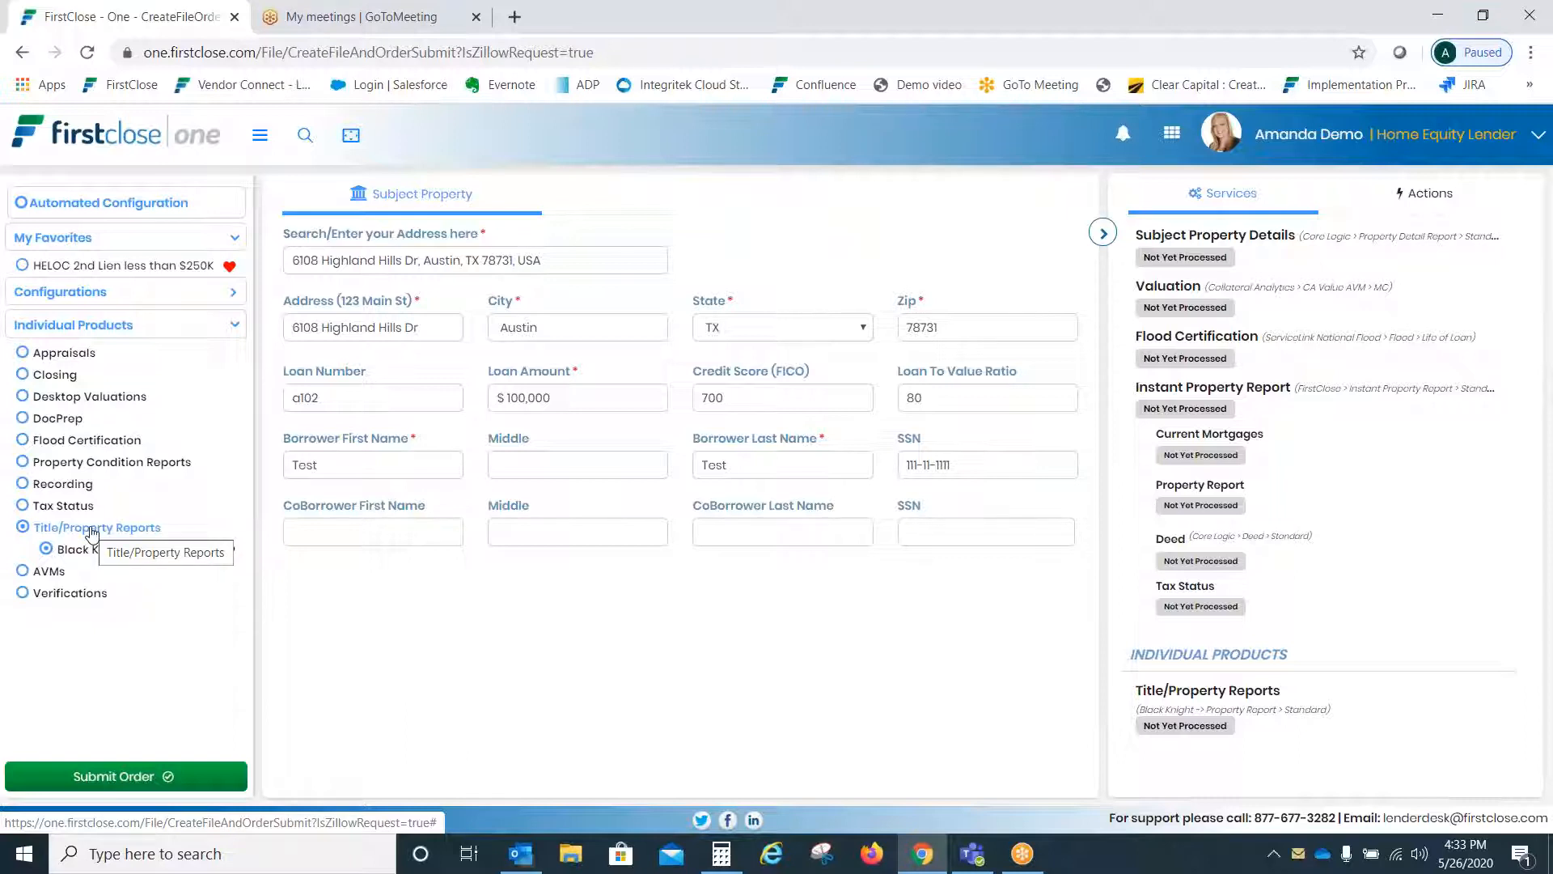
left_click(91, 530)
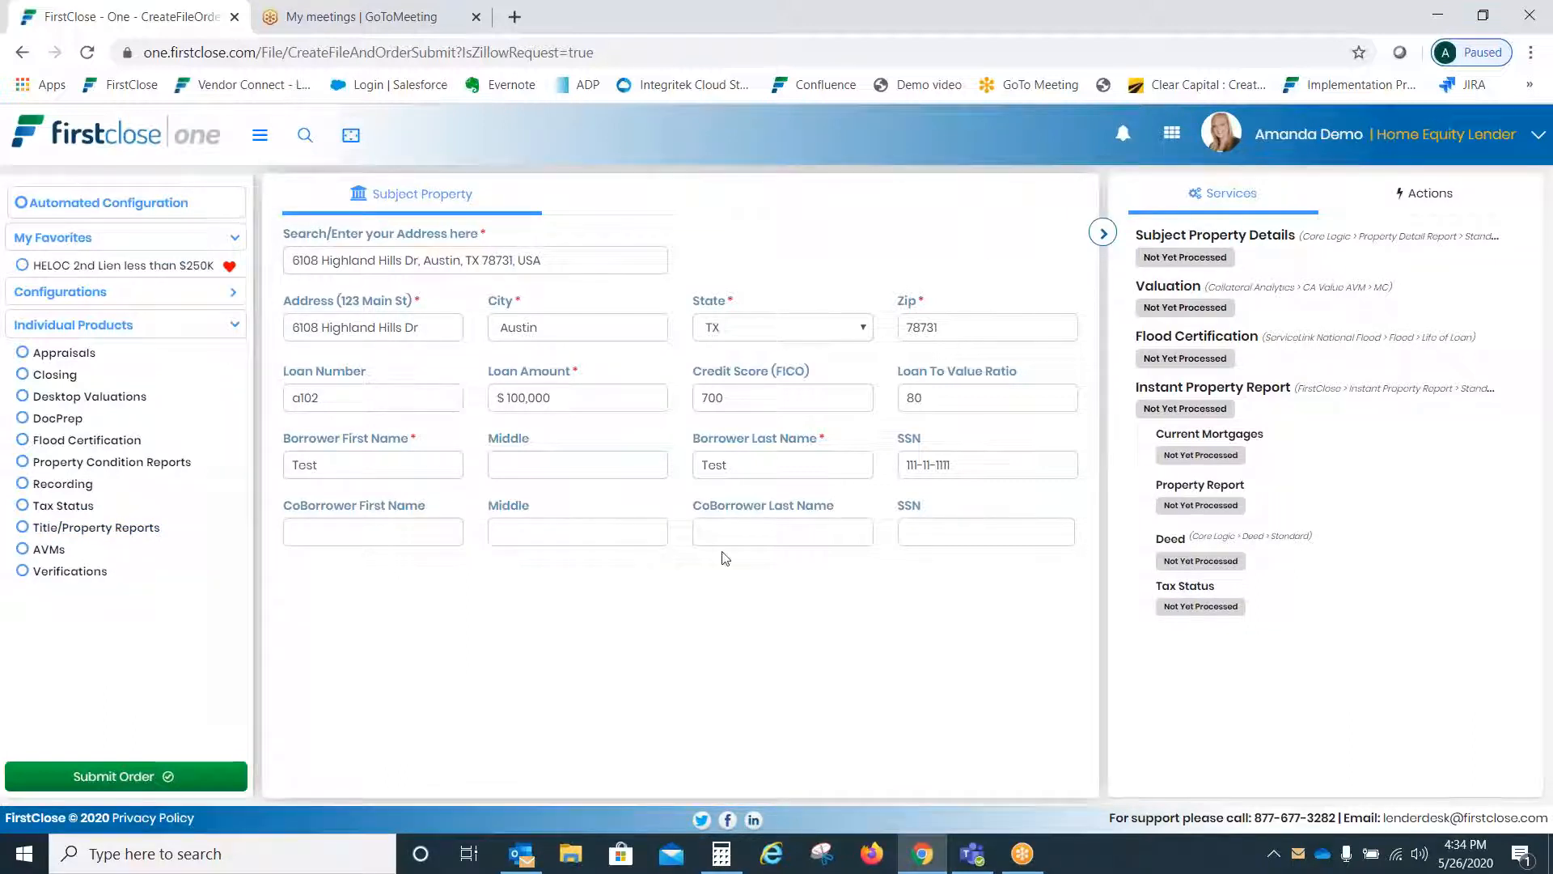
left_click(120, 776)
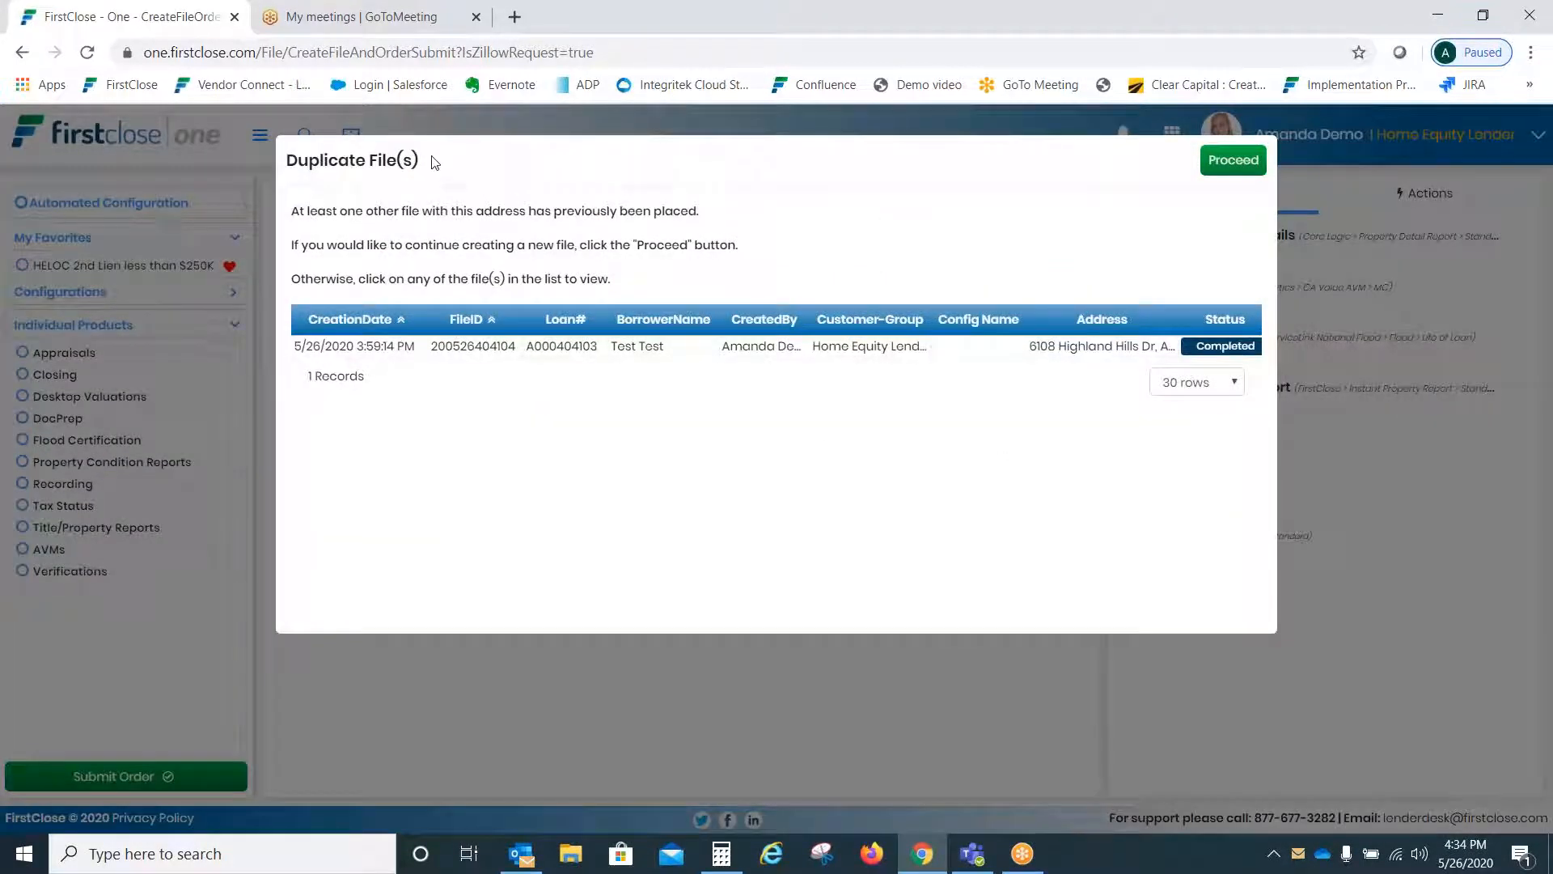
left_click_drag(433, 163, 286, 162)
left_click(380, 158)
left_click(1230, 161)
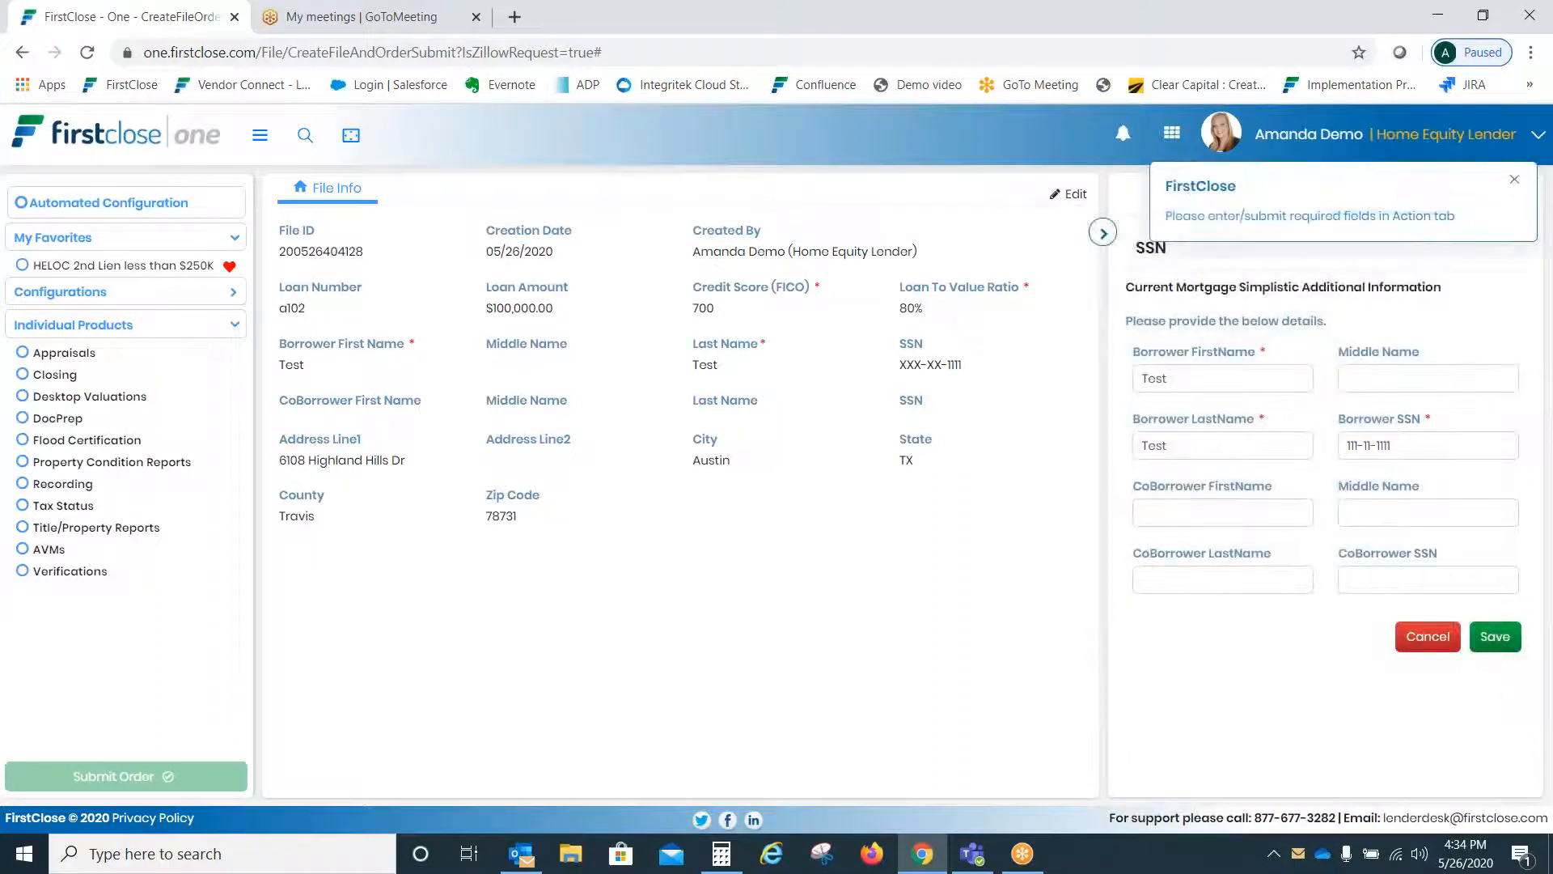
- Enter the co-borrower's test first name and SSN in the Actions panel and save
left_click(1512, 179)
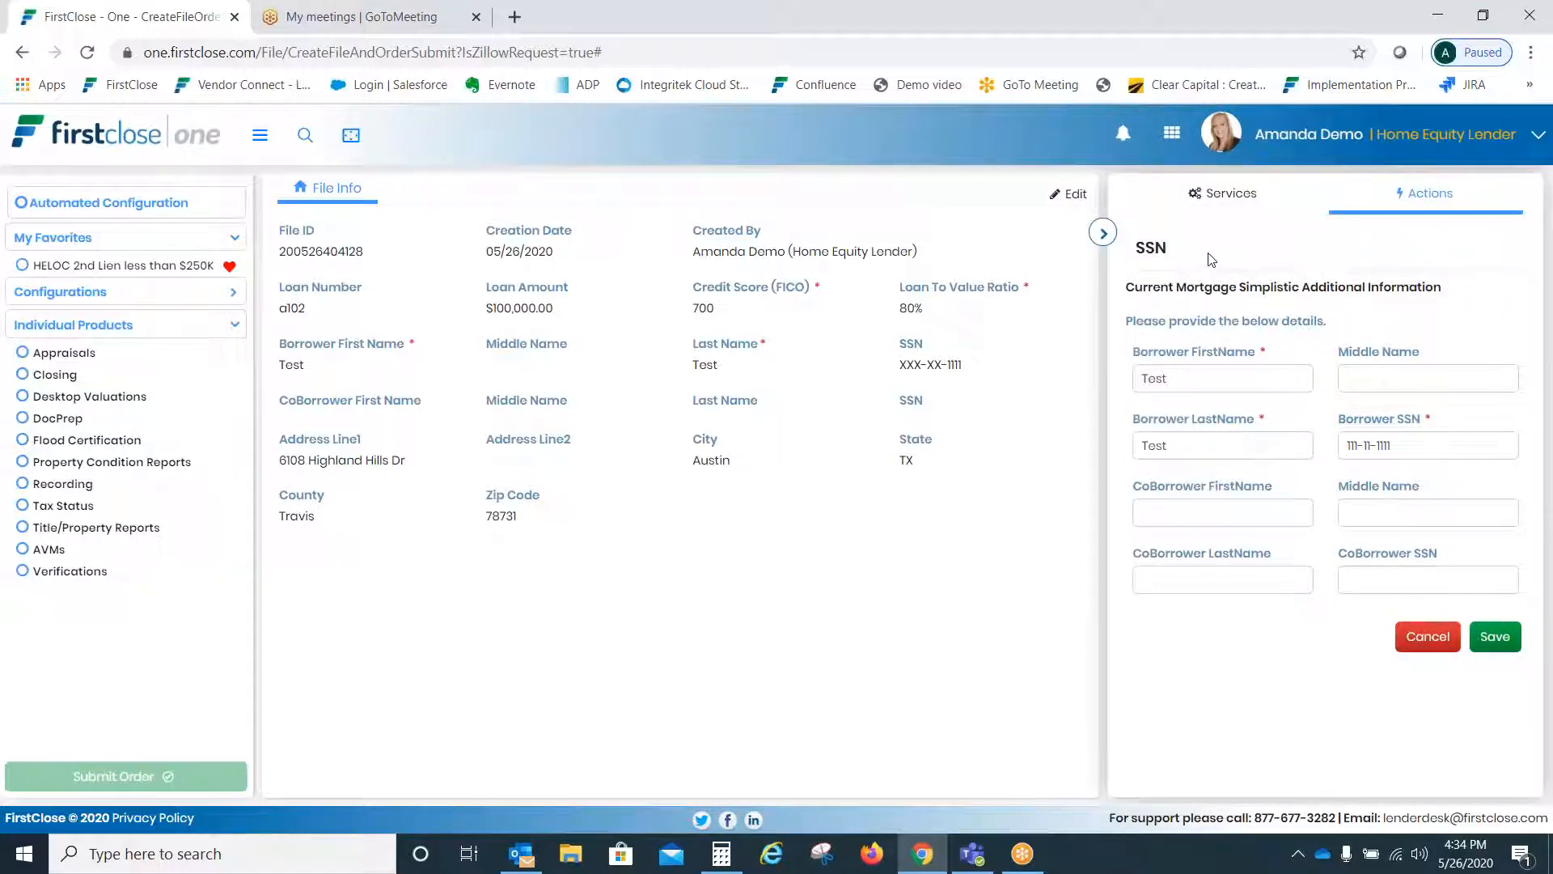
left_click(1189, 519)
type("Test2")
key("Tab")
key("Tab")
type("Test2")
key("Tab")
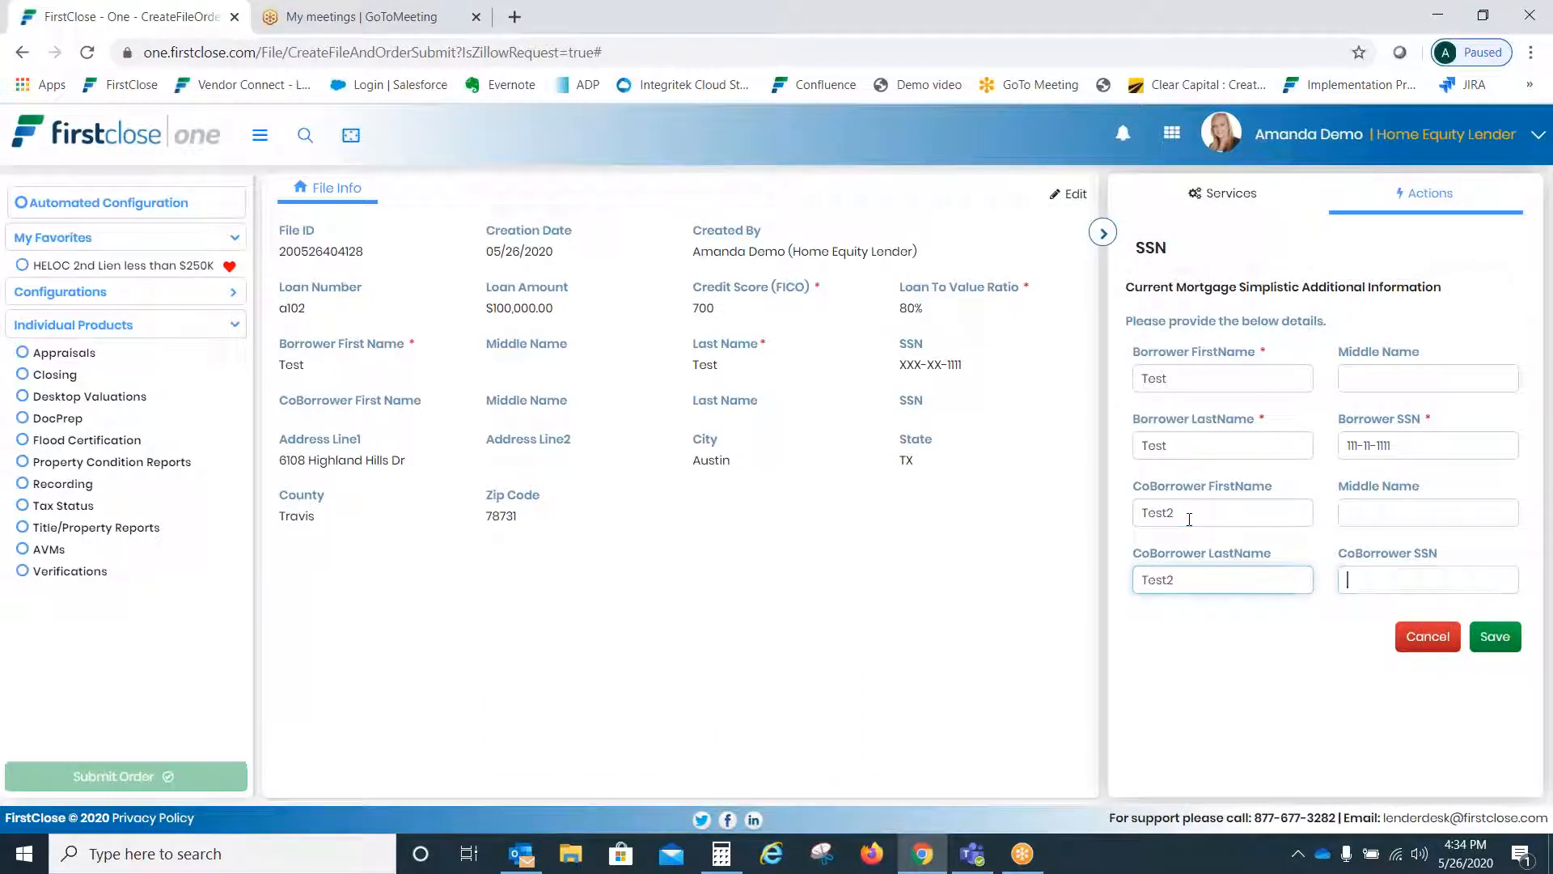
type("111-11-1111")
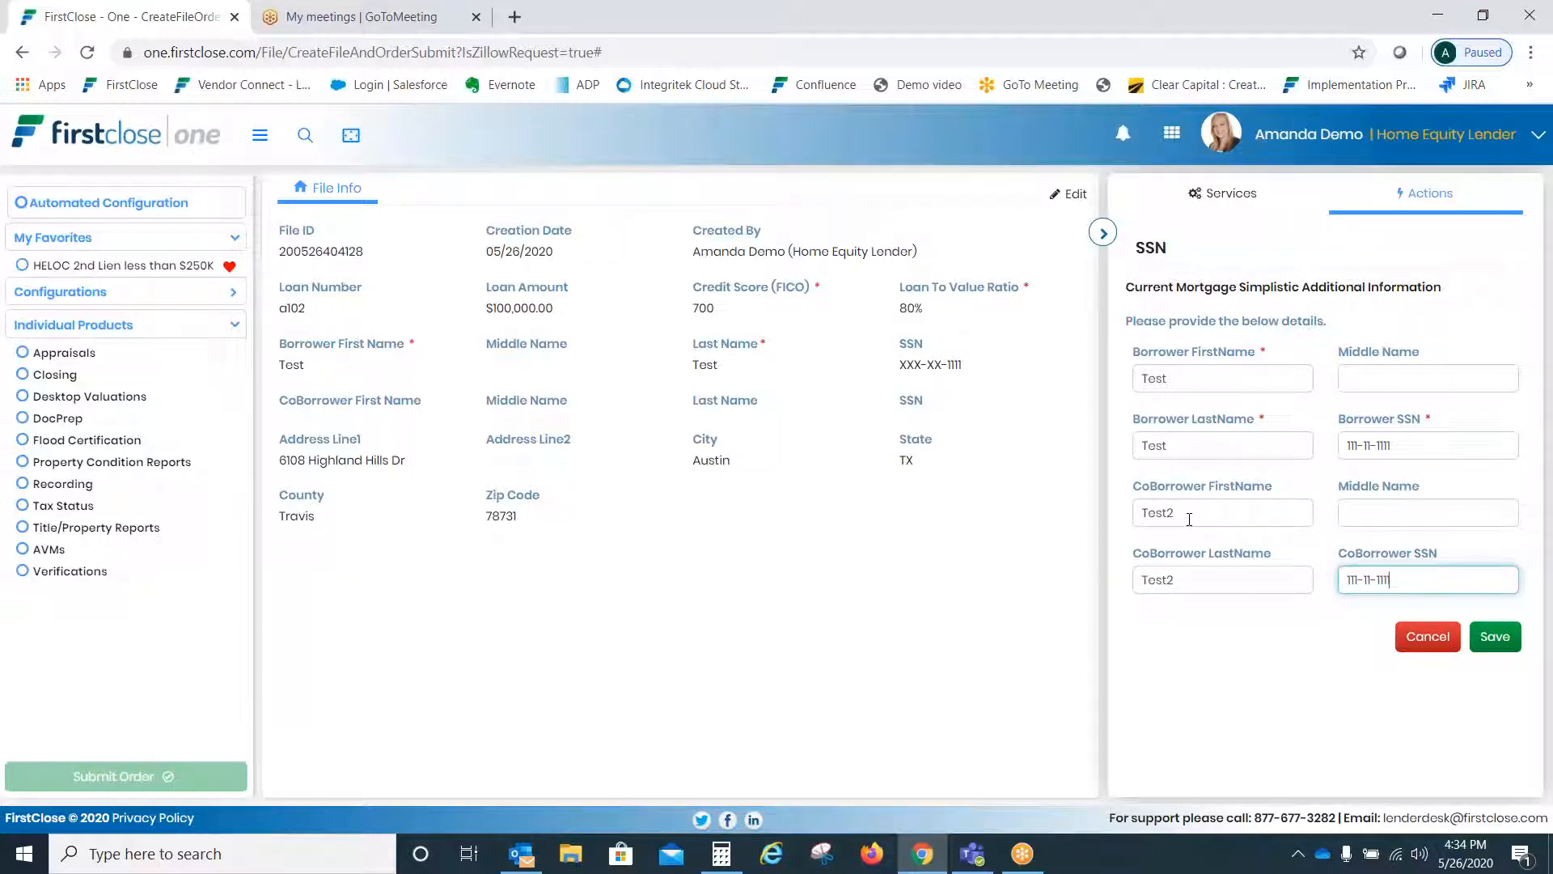
left_click(1494, 636)
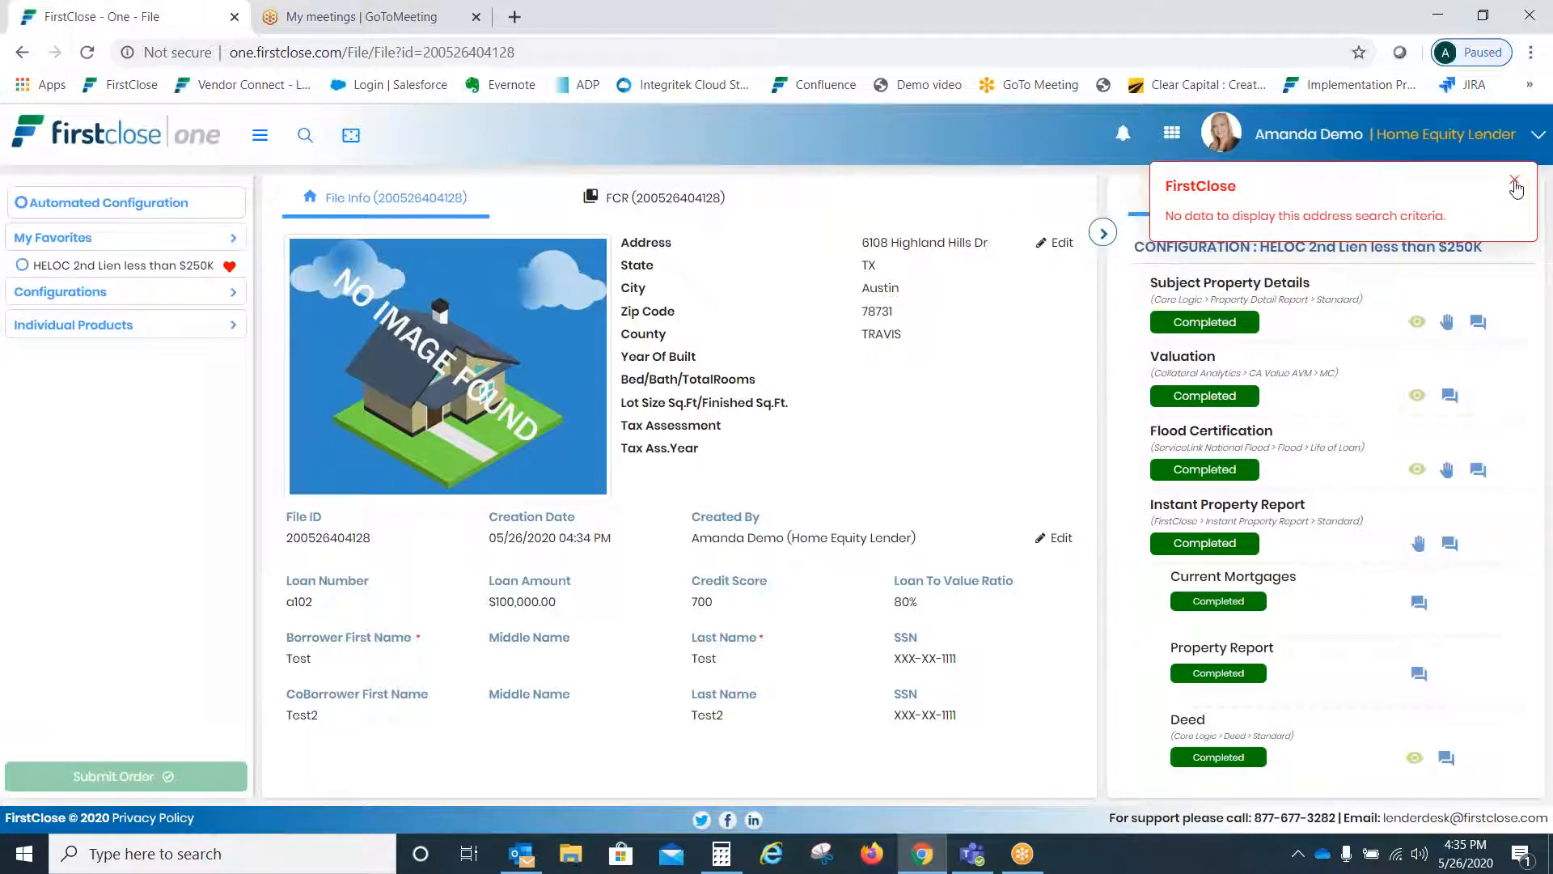
left_click(1515, 179)
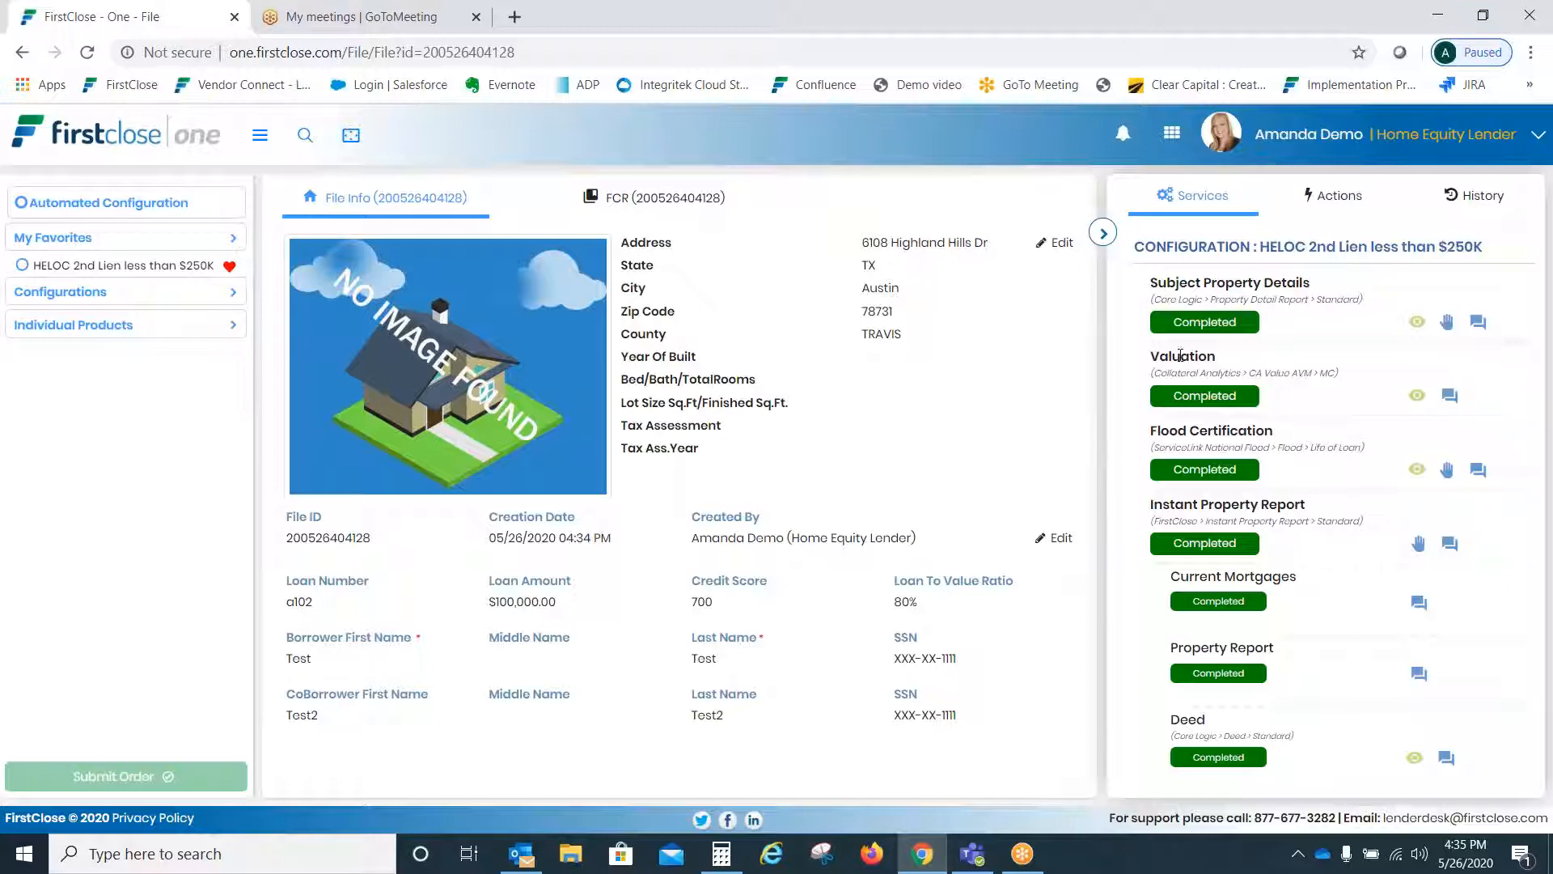
left_click_drag(1152, 355, 1339, 383)
left_click(1224, 397)
left_click(133, 133)
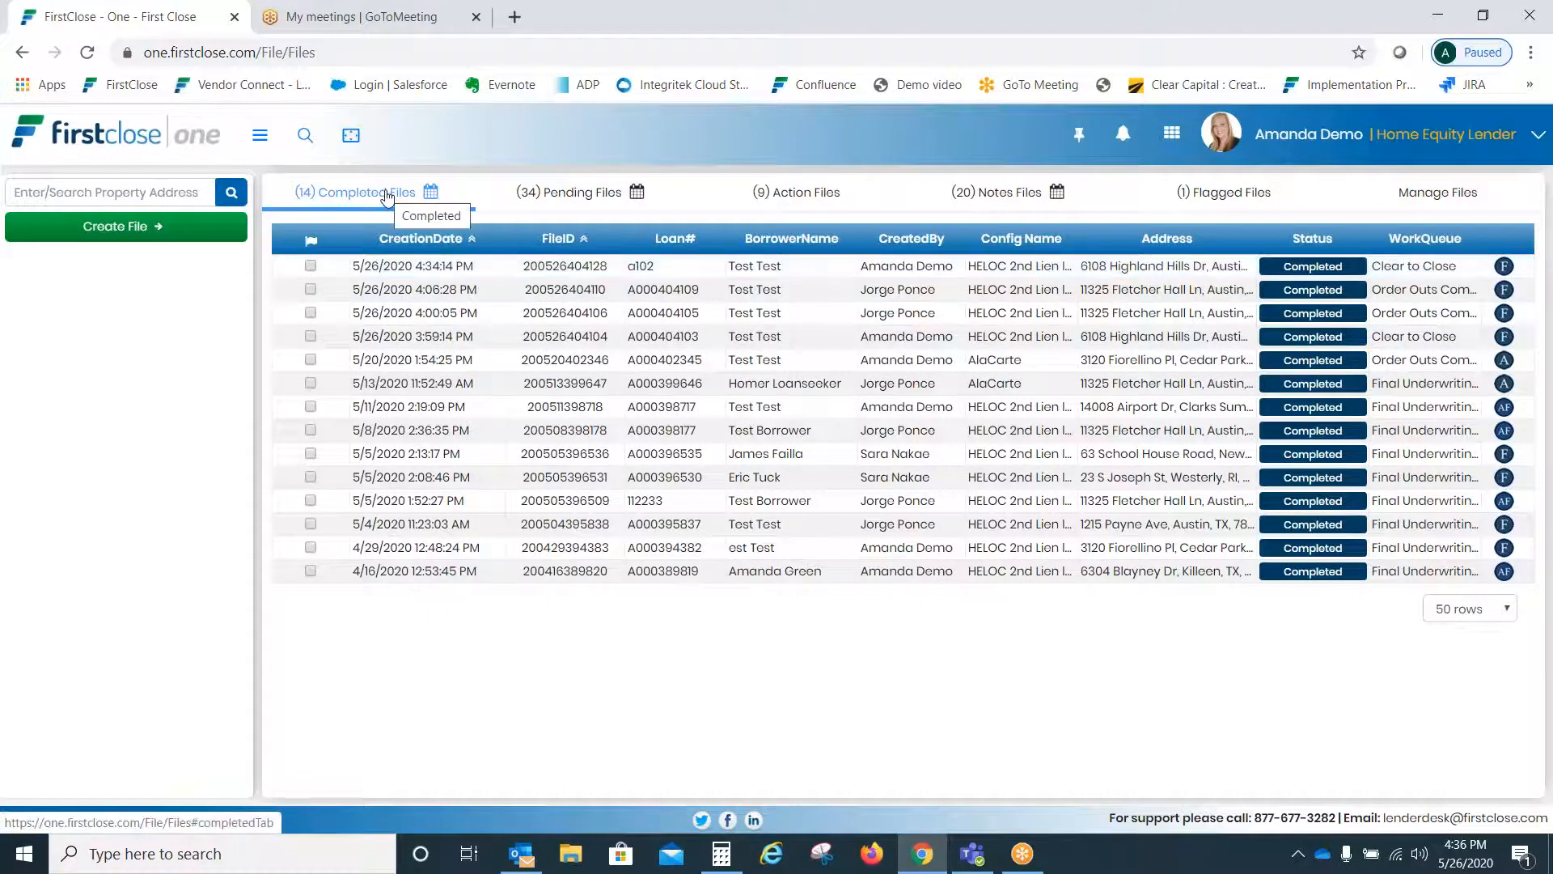
left_click(490, 276)
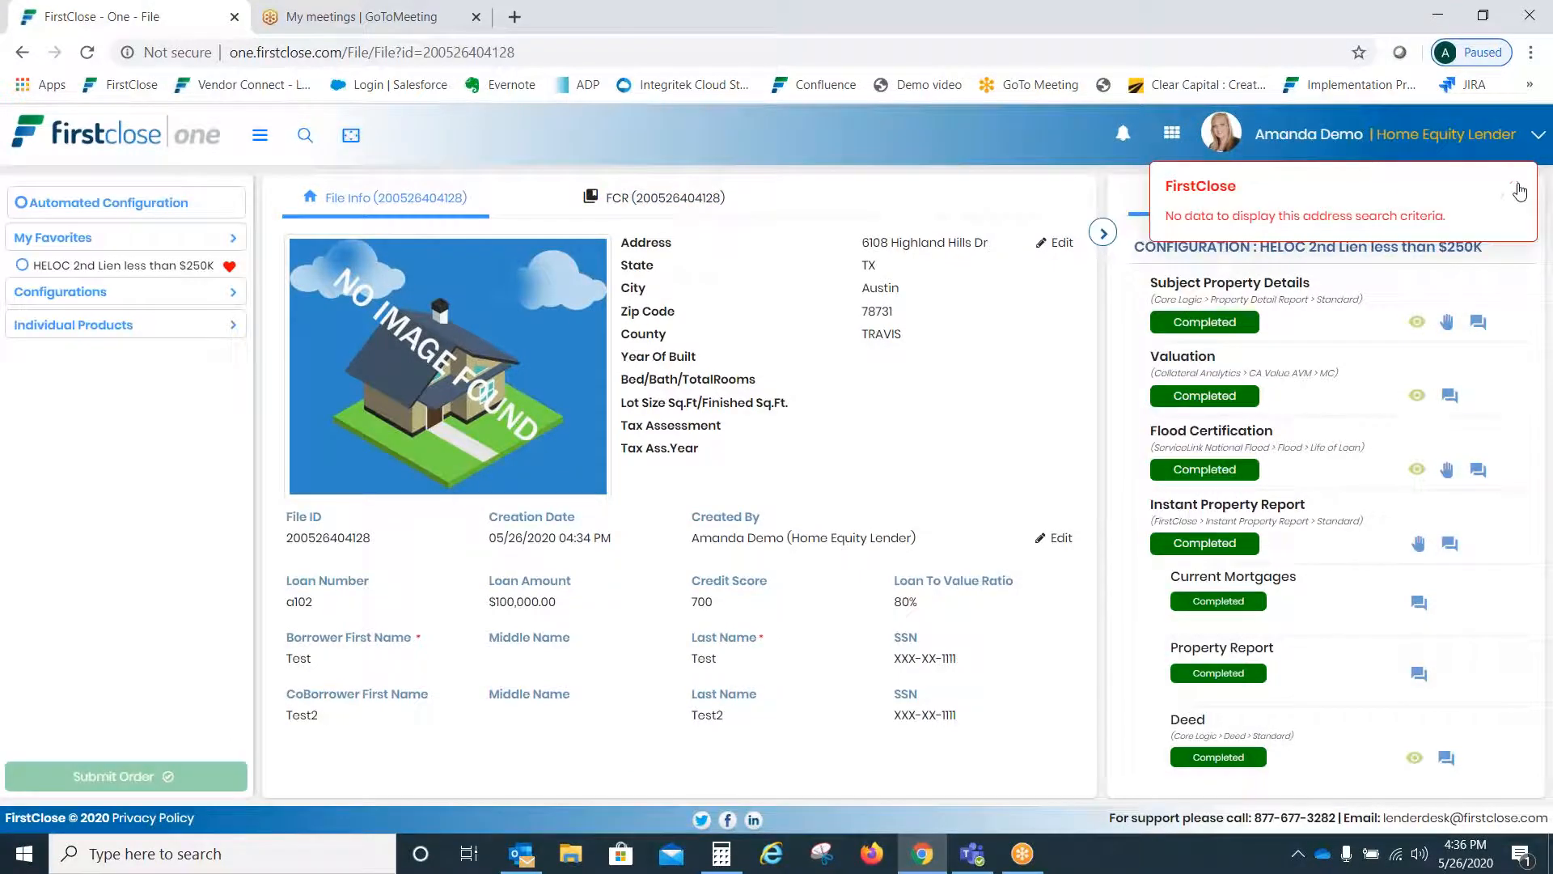
- Open the Valuation, Flood Certification and Deed report PDFs and scroll through each
left_click(1419, 397)
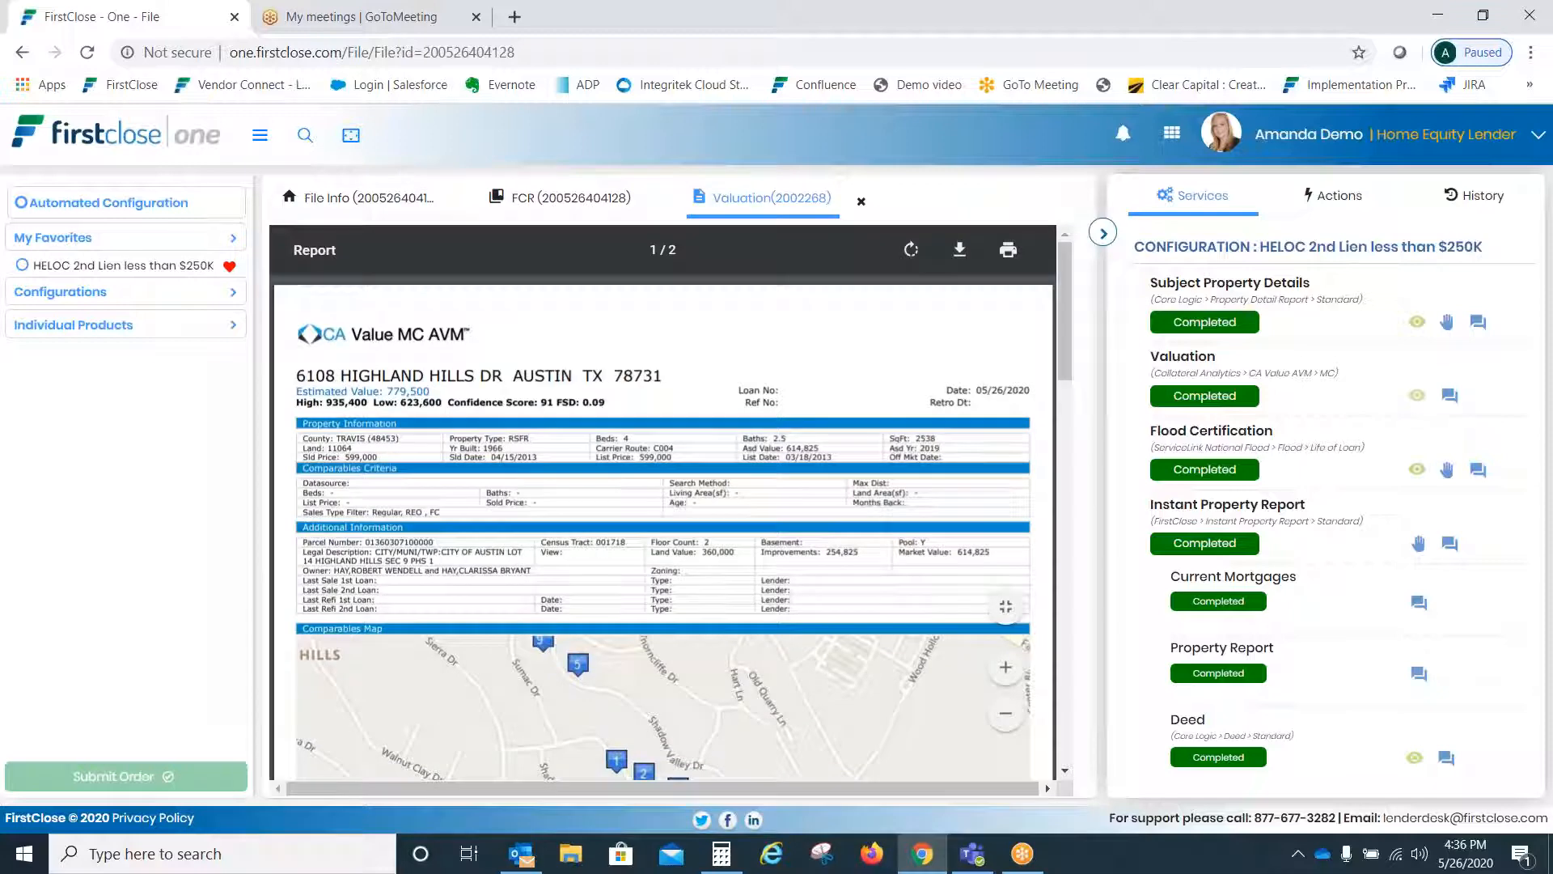
mouse_move(1064, 270)
left_mouse_down()
mouse_move(1073, 565)
mouse_move(1056, 694)
mouse_move(1081, 260)
left_mouse_up()
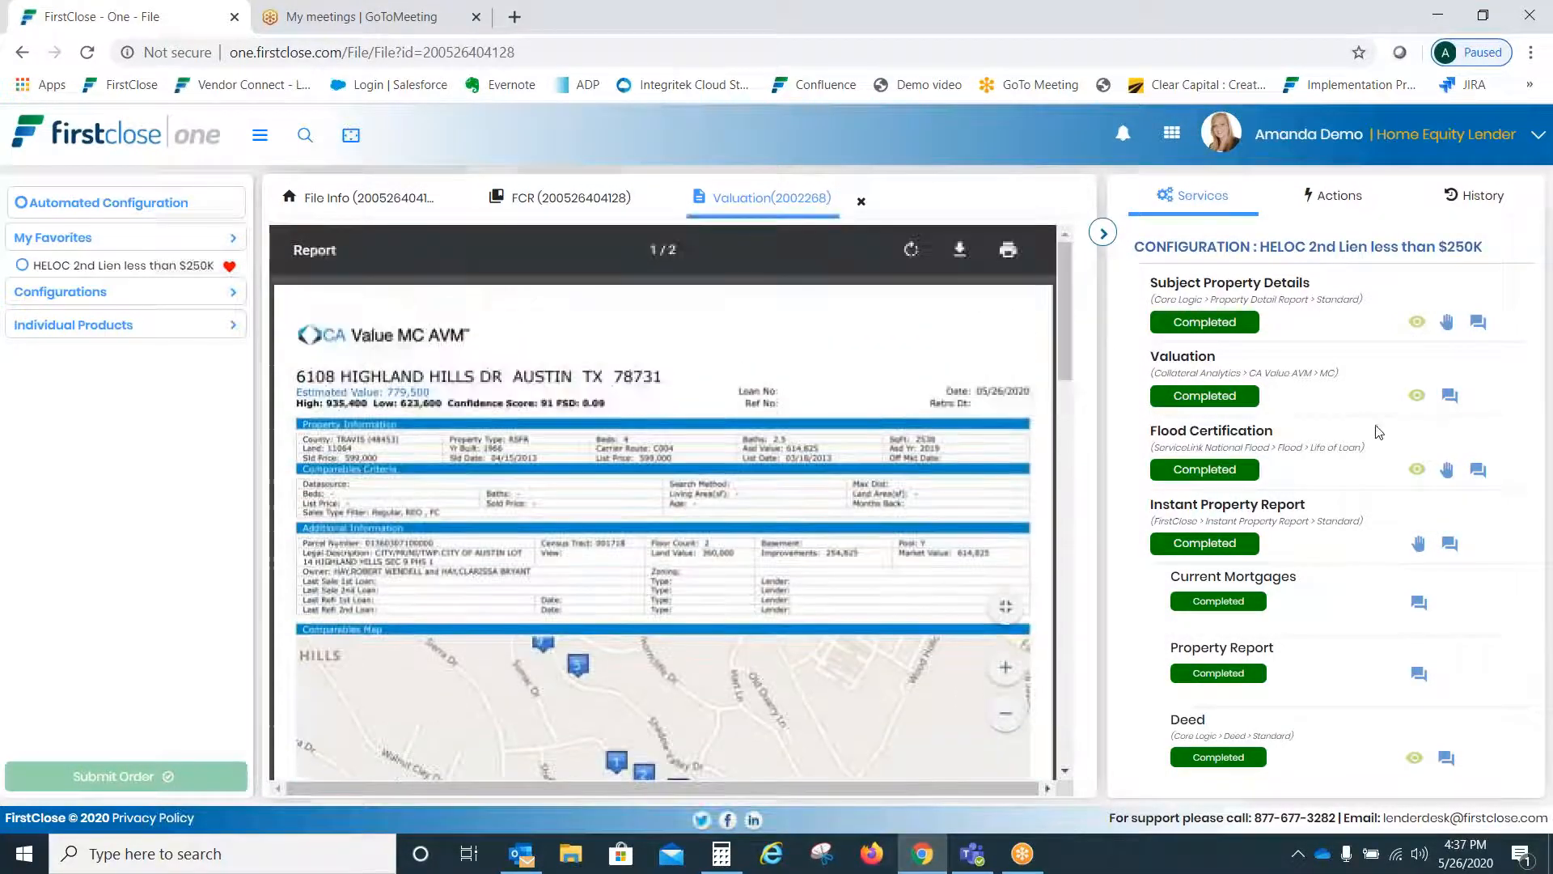
left_click(1417, 469)
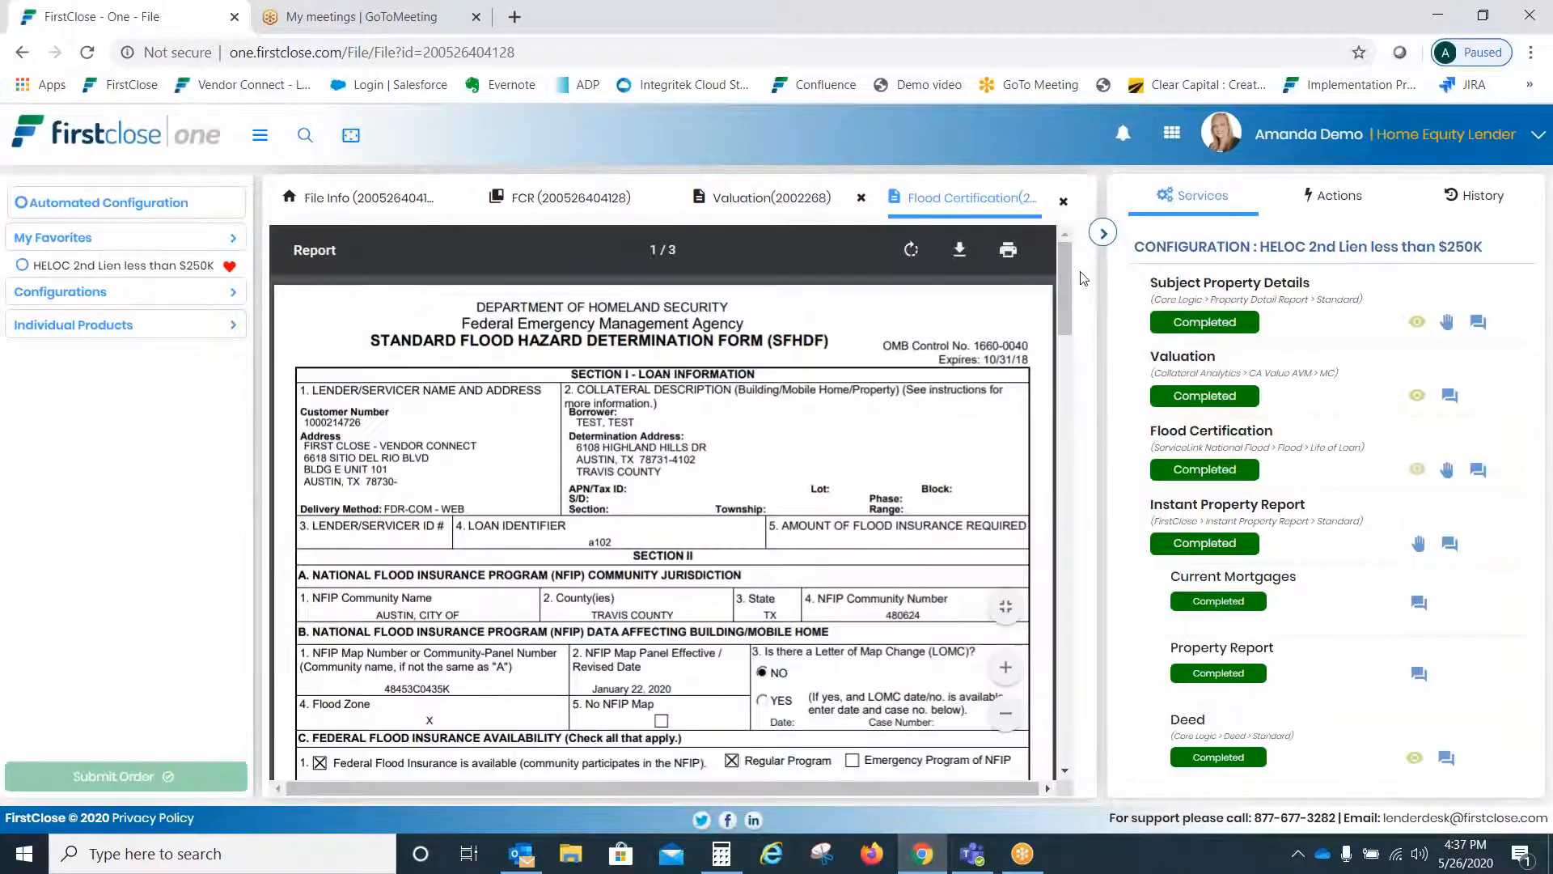
left_click_drag(1069, 267, 1060, 692)
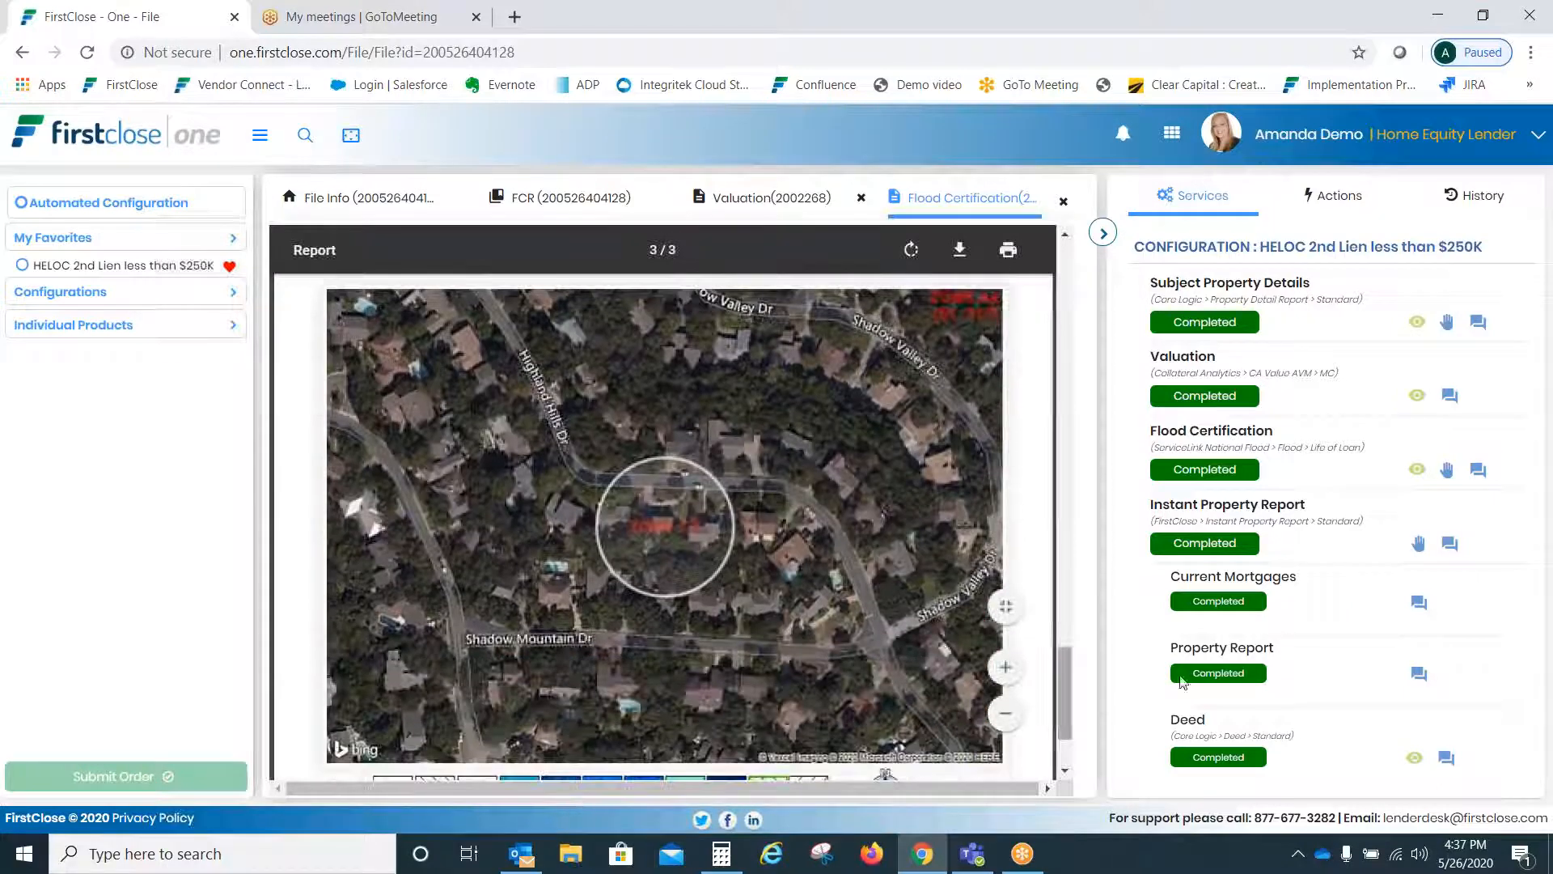
left_click(1413, 757)
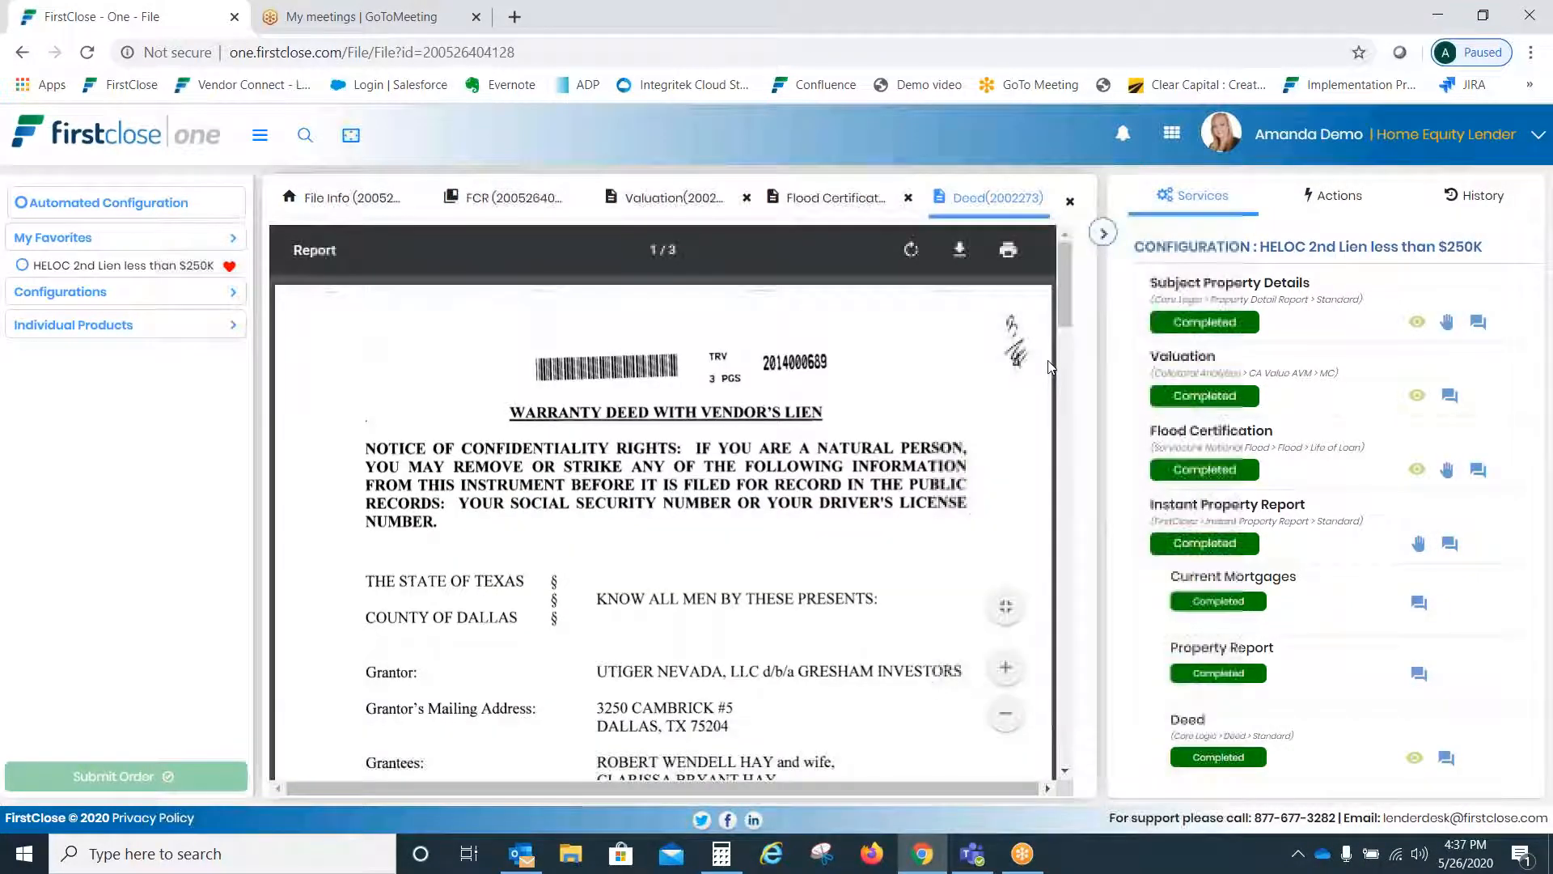
mouse_move(1066, 275)
left_mouse_down()
mouse_move(1086, 350)
mouse_move(1065, 405)
mouse_move(1076, 744)
mouse_move(1120, 390)
mouse_move(1110, 258)
left_mouse_up()
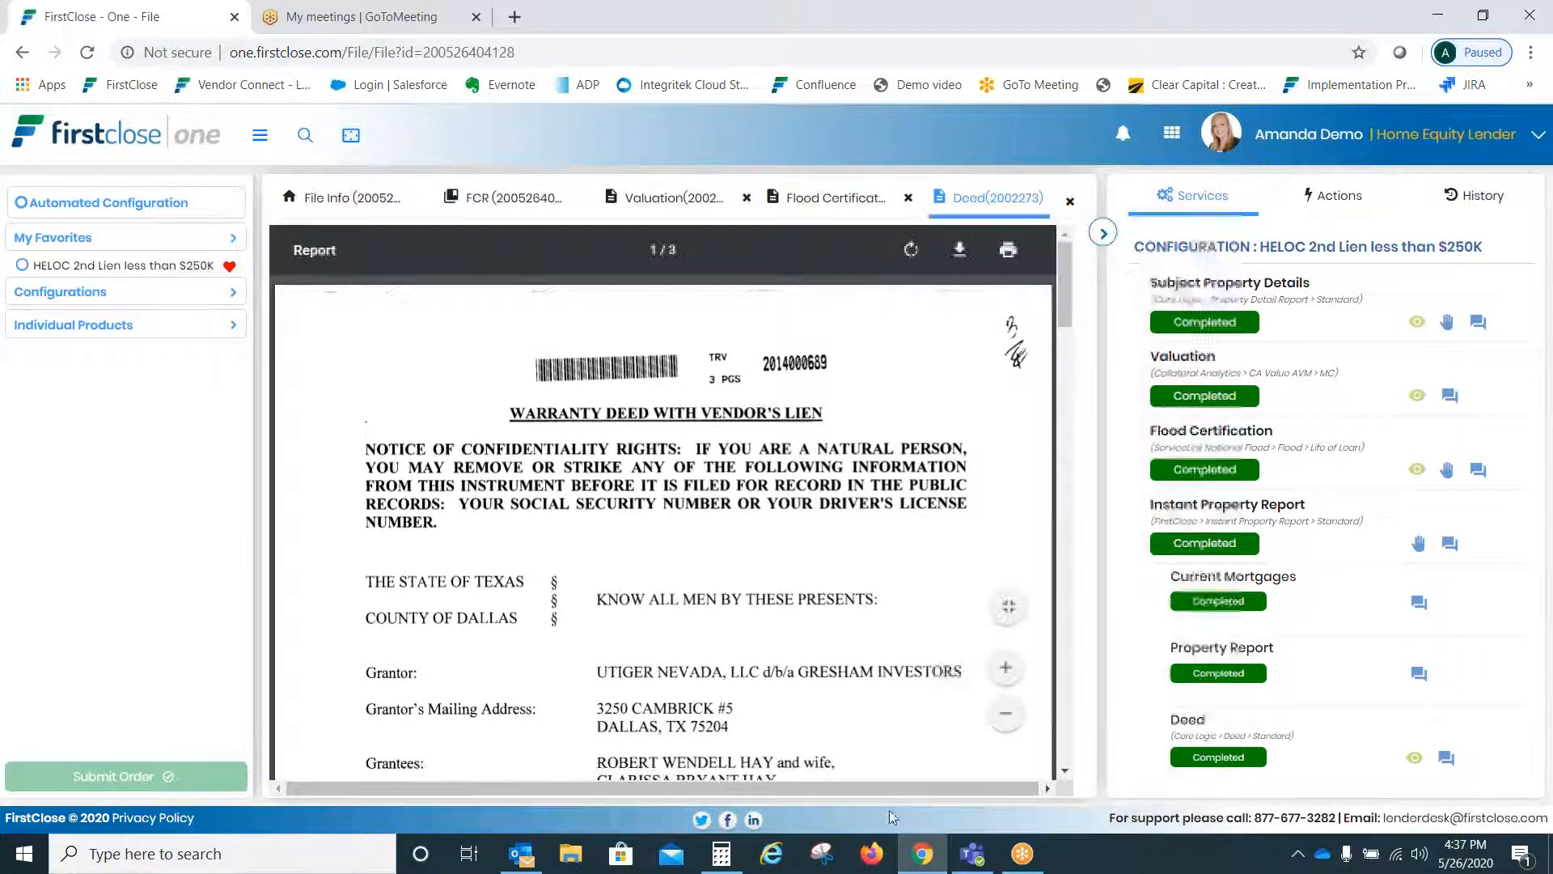
mouse_move(1062, 262)
left_mouse_down()
mouse_move(1068, 712)
mouse_move(1052, 234)
left_mouse_up()
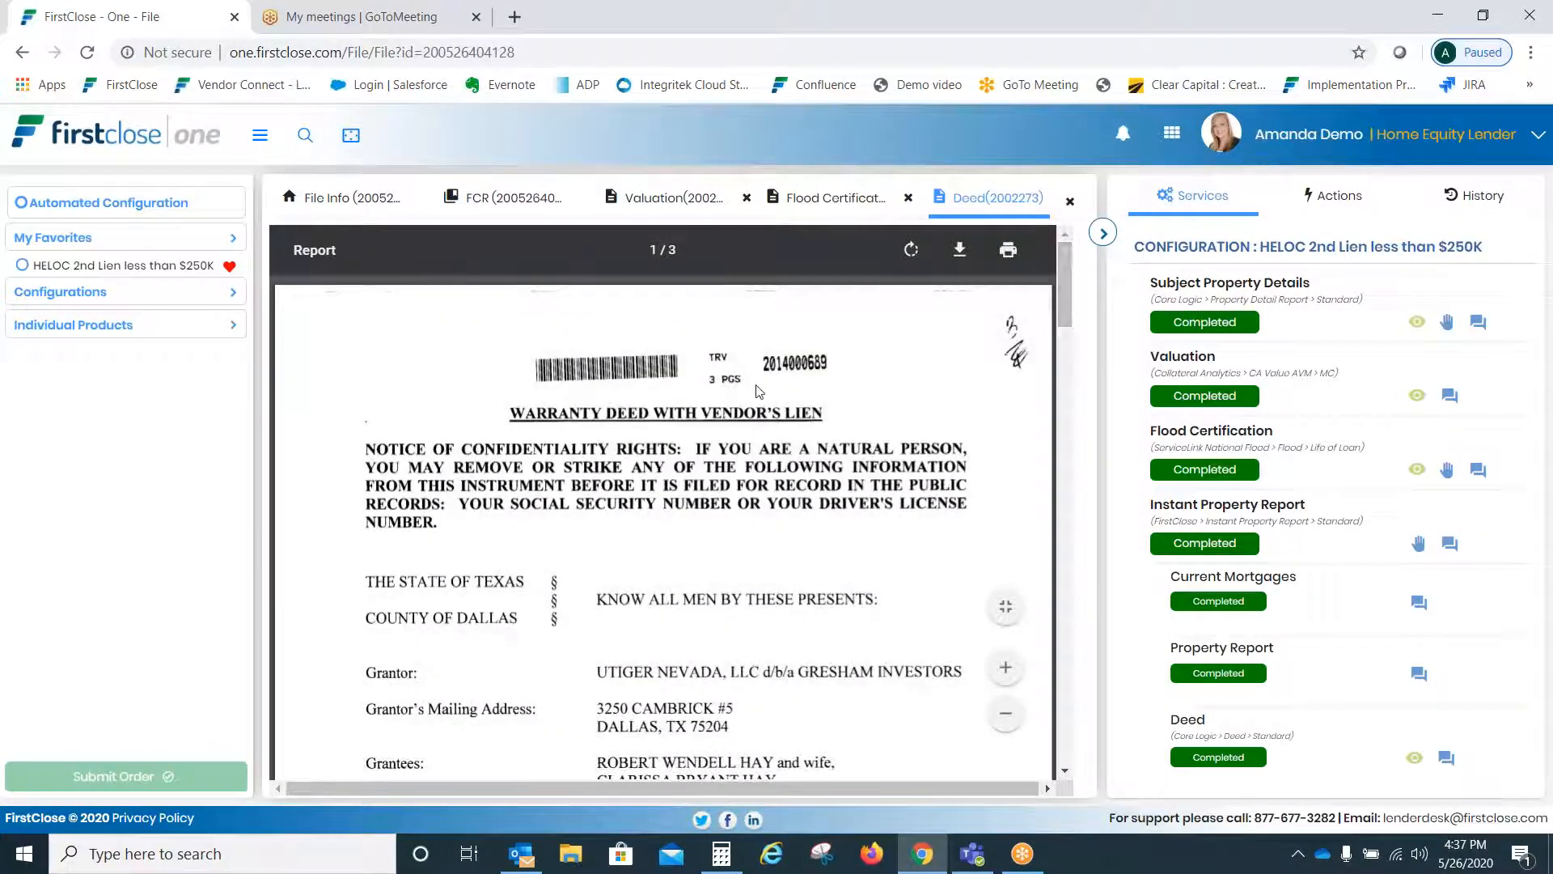
- Open the deed order's notes and view the deed report in a separate window
left_click(1447, 759)
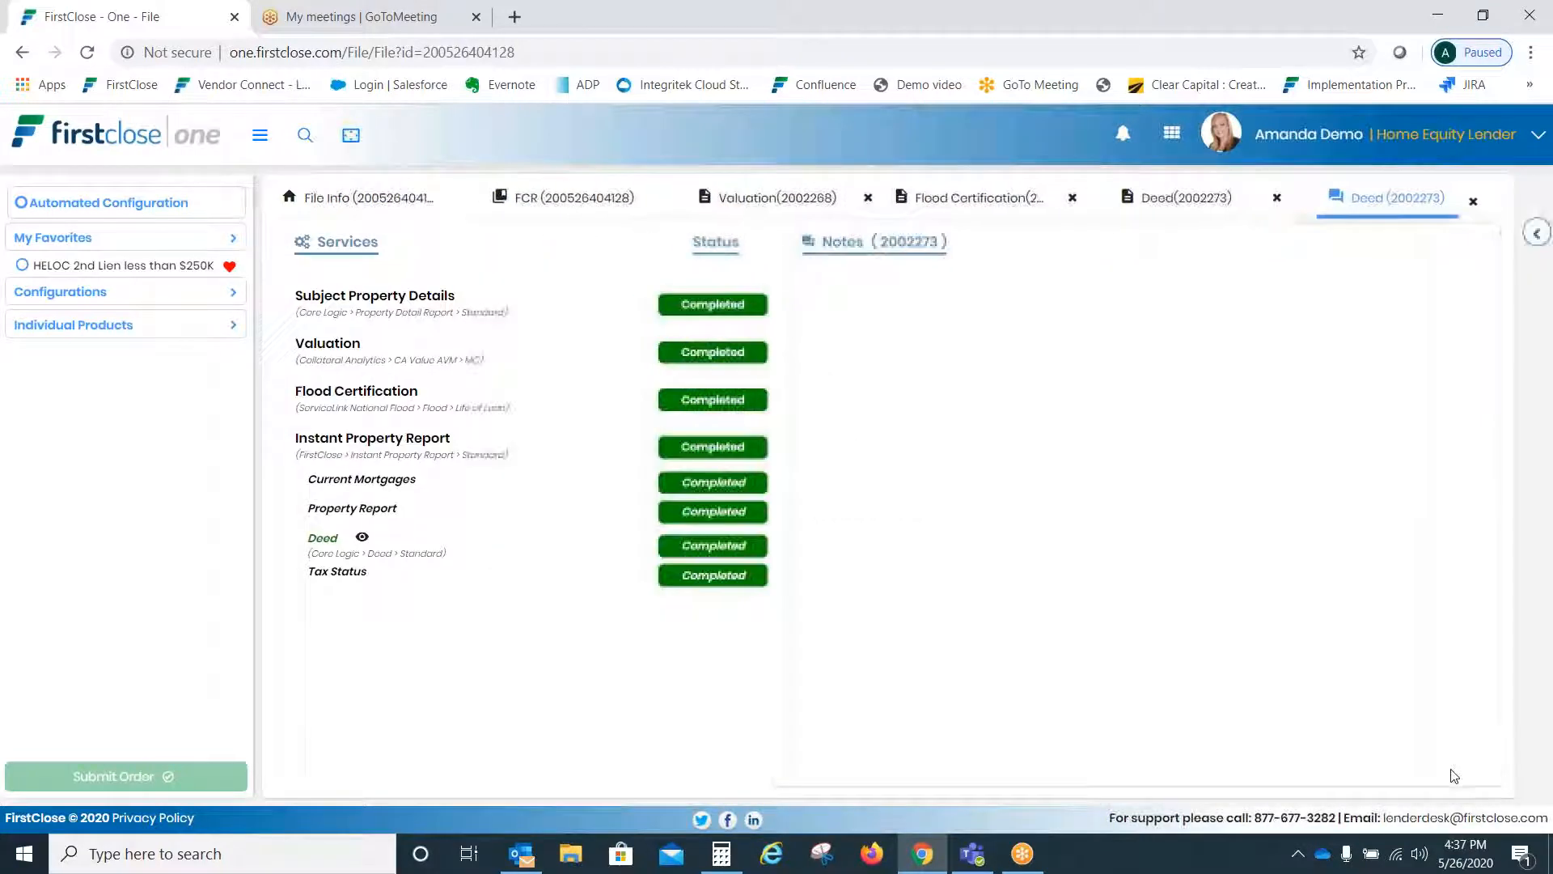
left_click(363, 539)
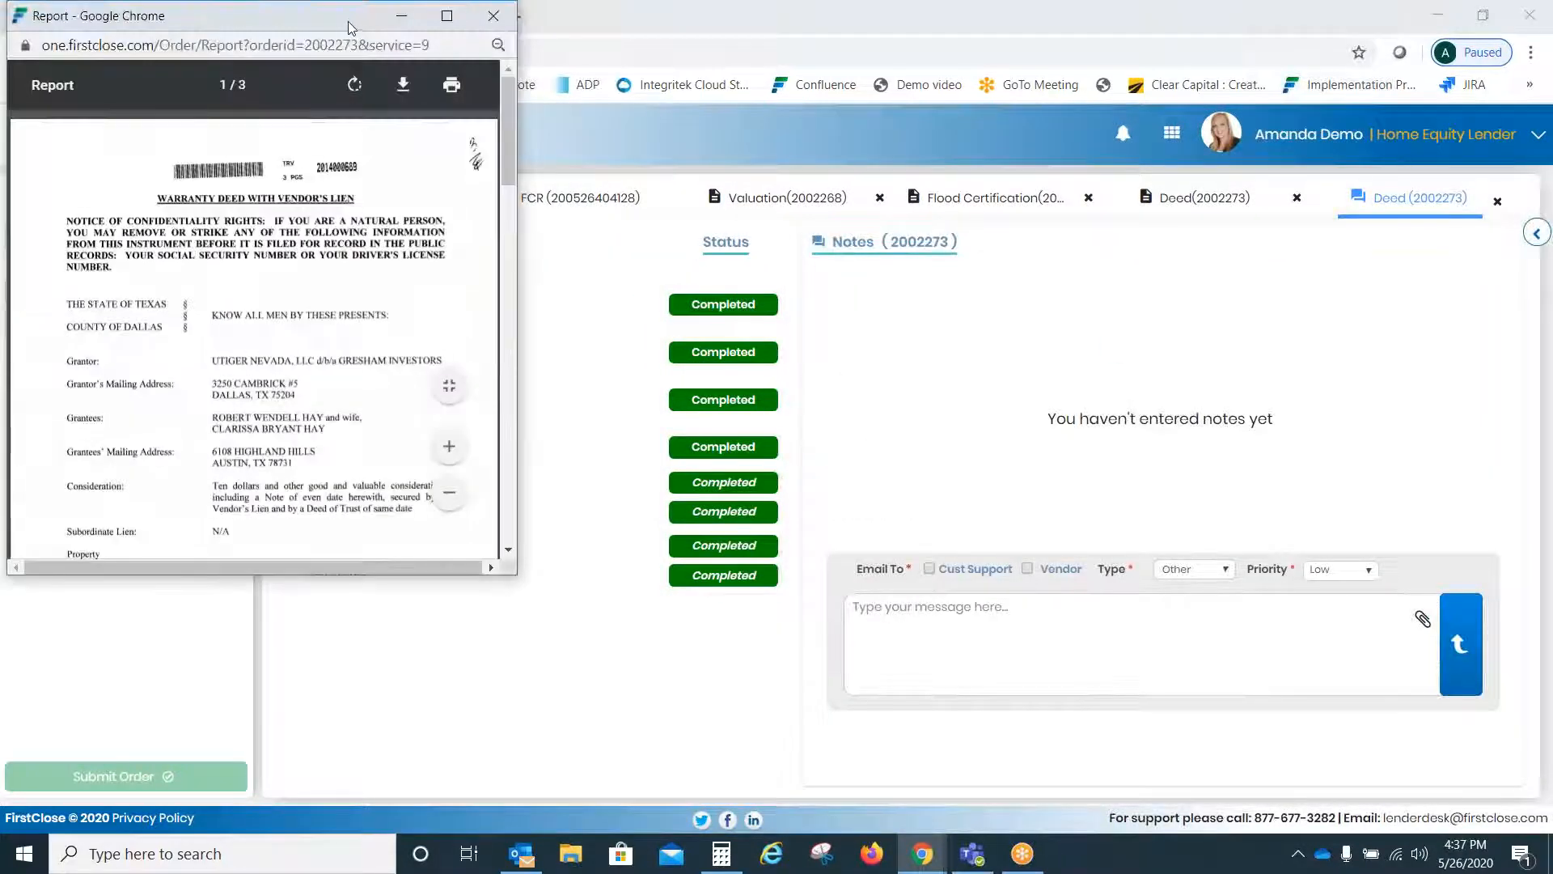
left_click_drag(503, 104, 509, 380)
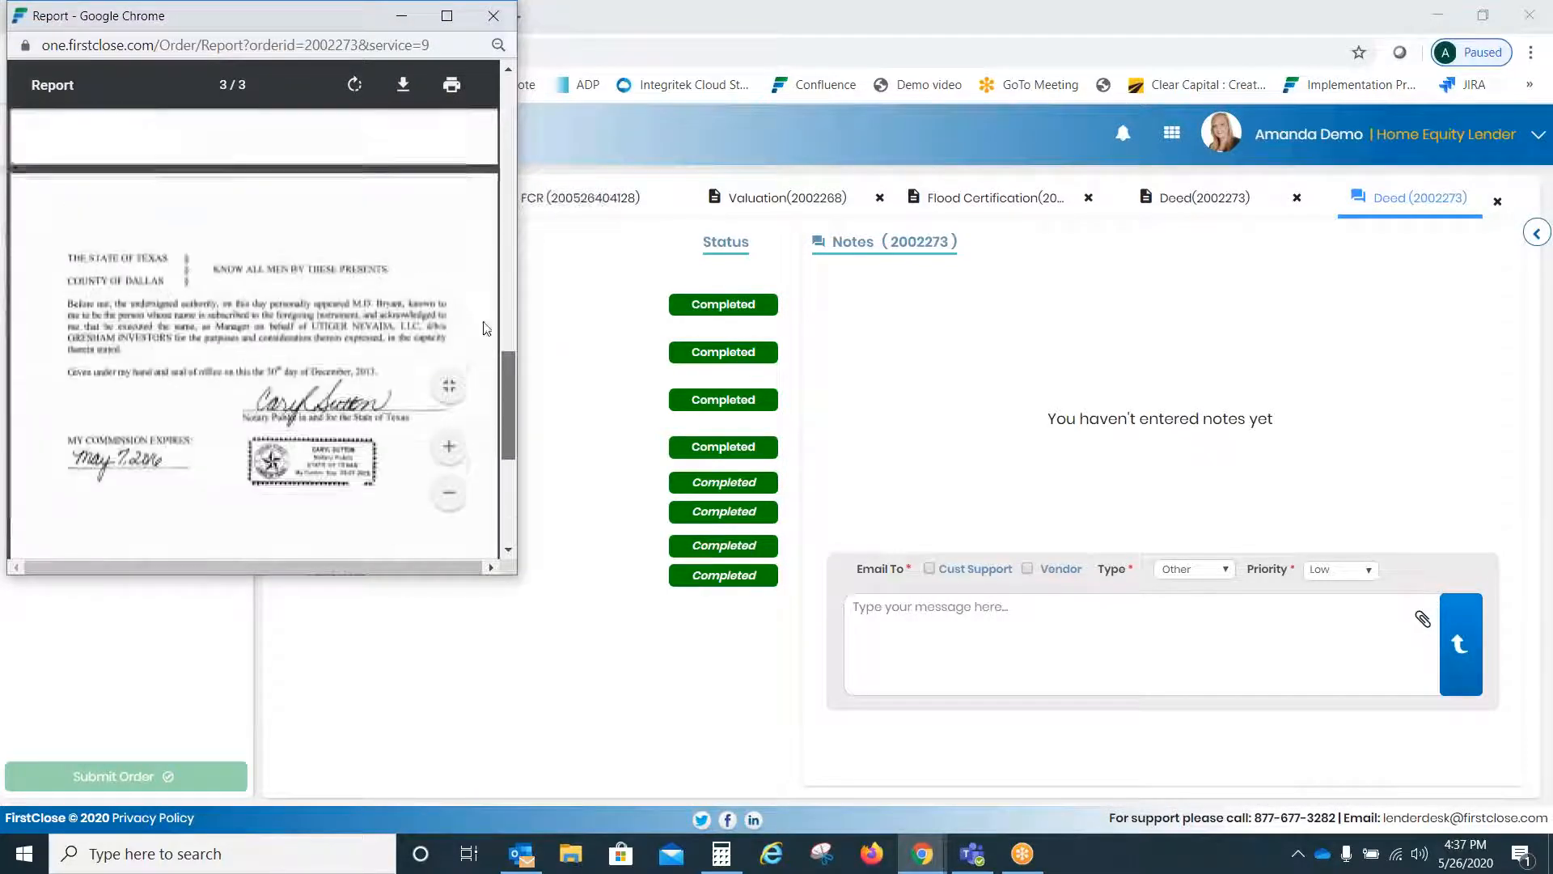
left_click_drag(486, 330, 508, 119)
- Send the vendor a Cancel-type note with a test message and dismiss the confirmation
left_click(1059, 573)
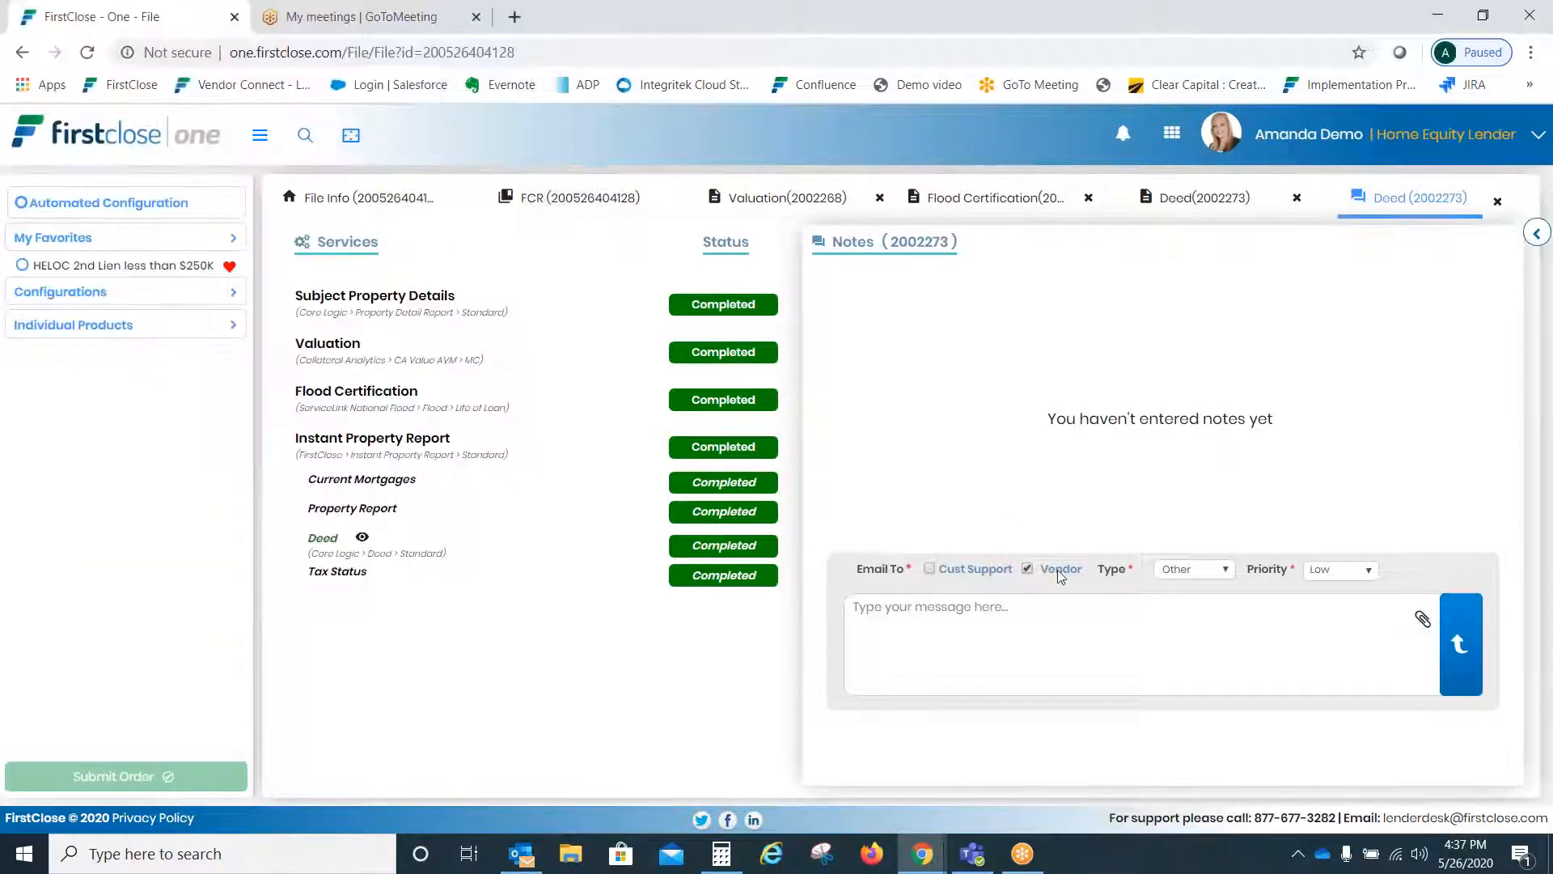
left_click(1169, 570)
left_click(1189, 606)
left_click(1172, 648)
type("Tost Notes")
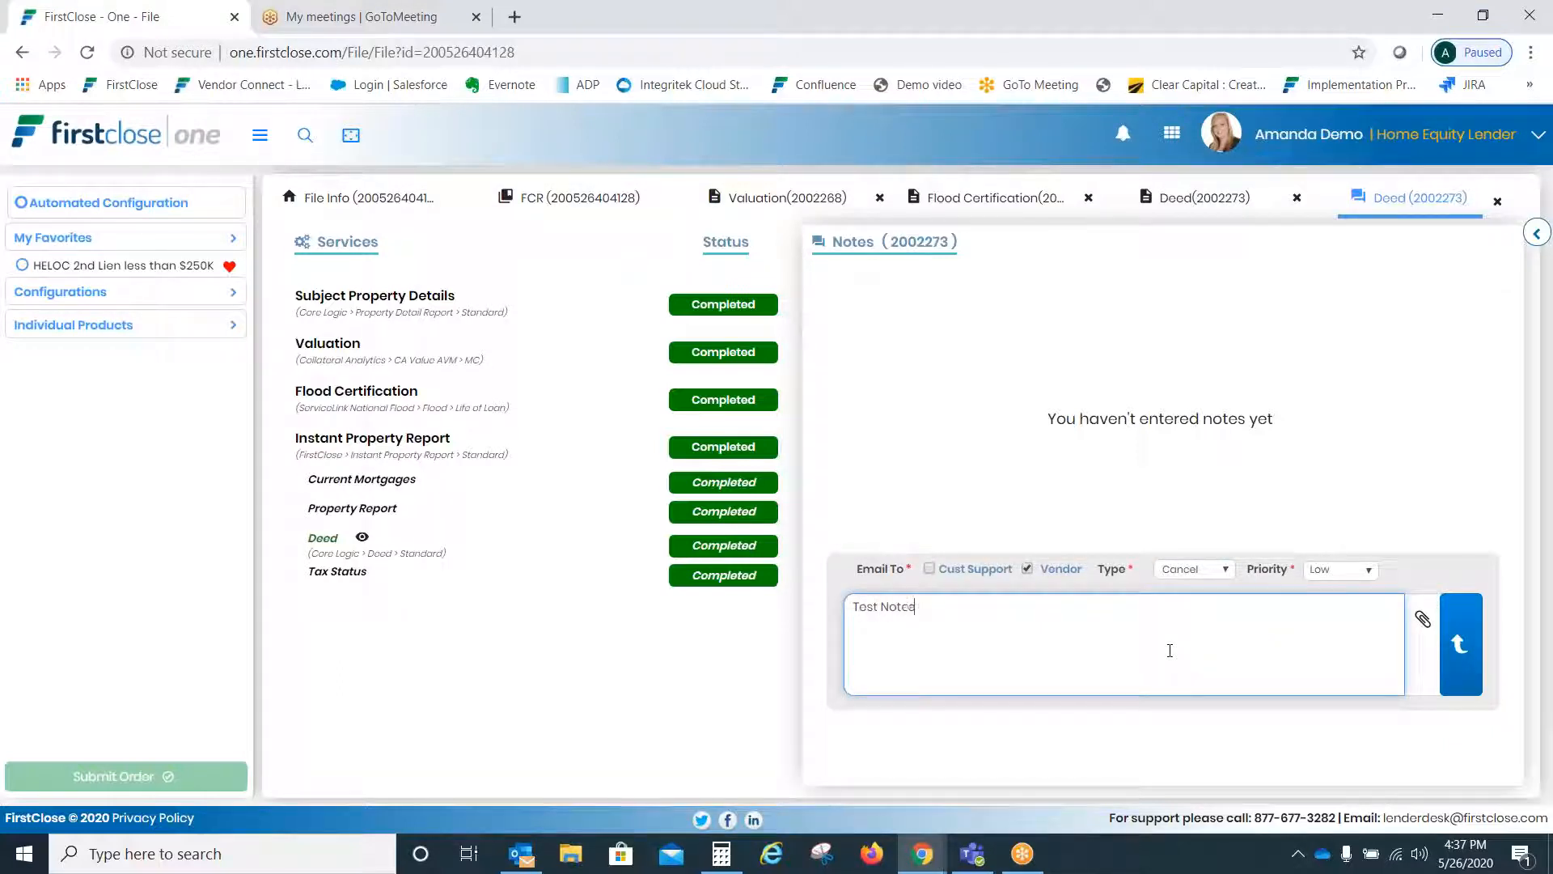
left_click(1471, 633)
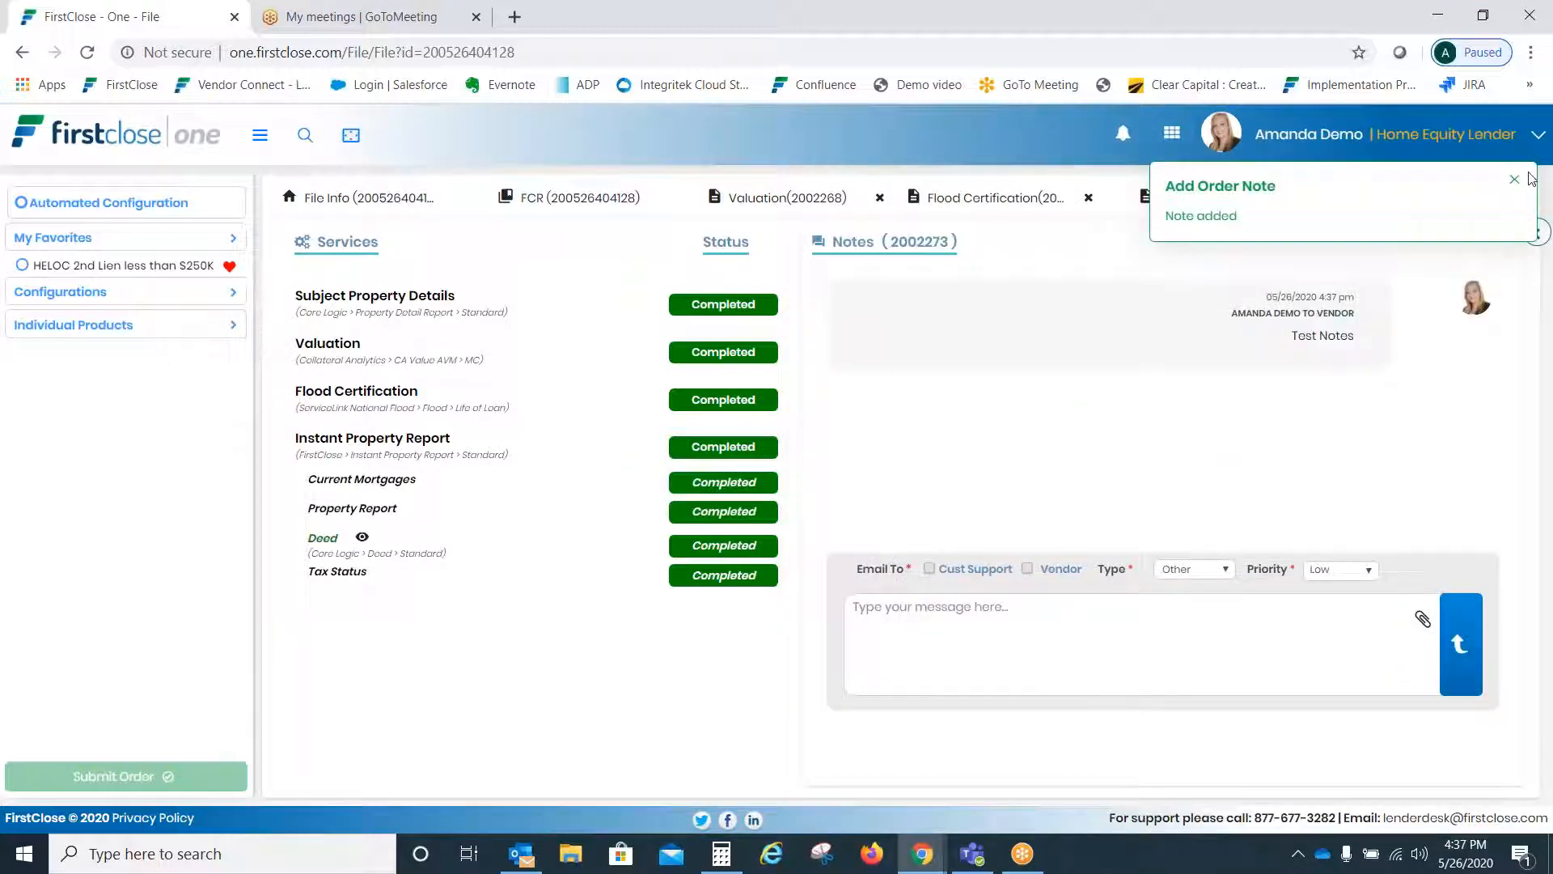
left_click(1516, 180)
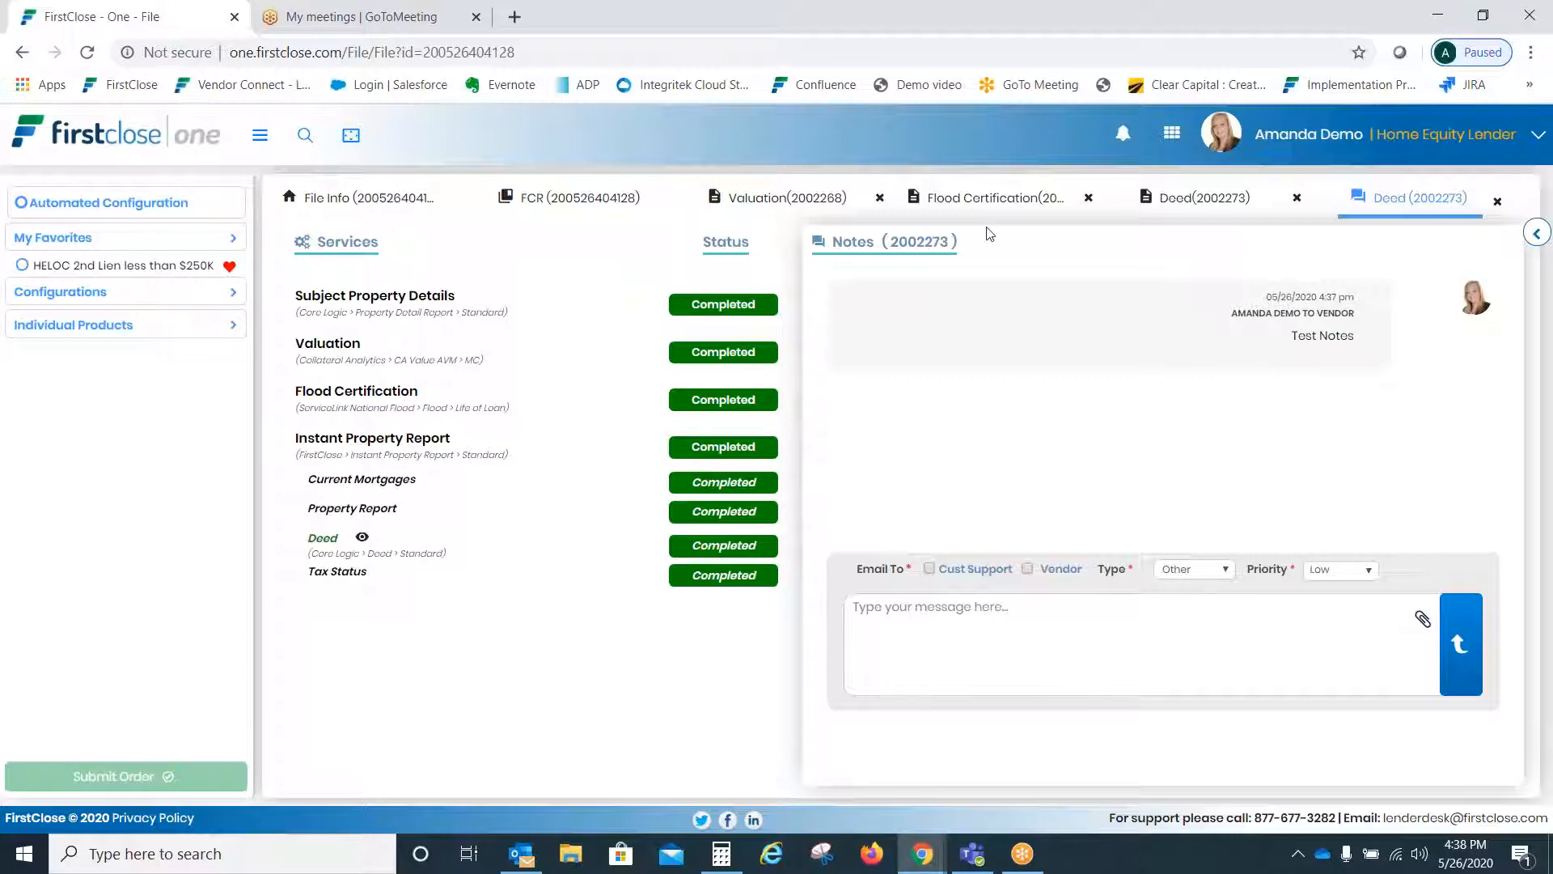
left_click(1191, 199)
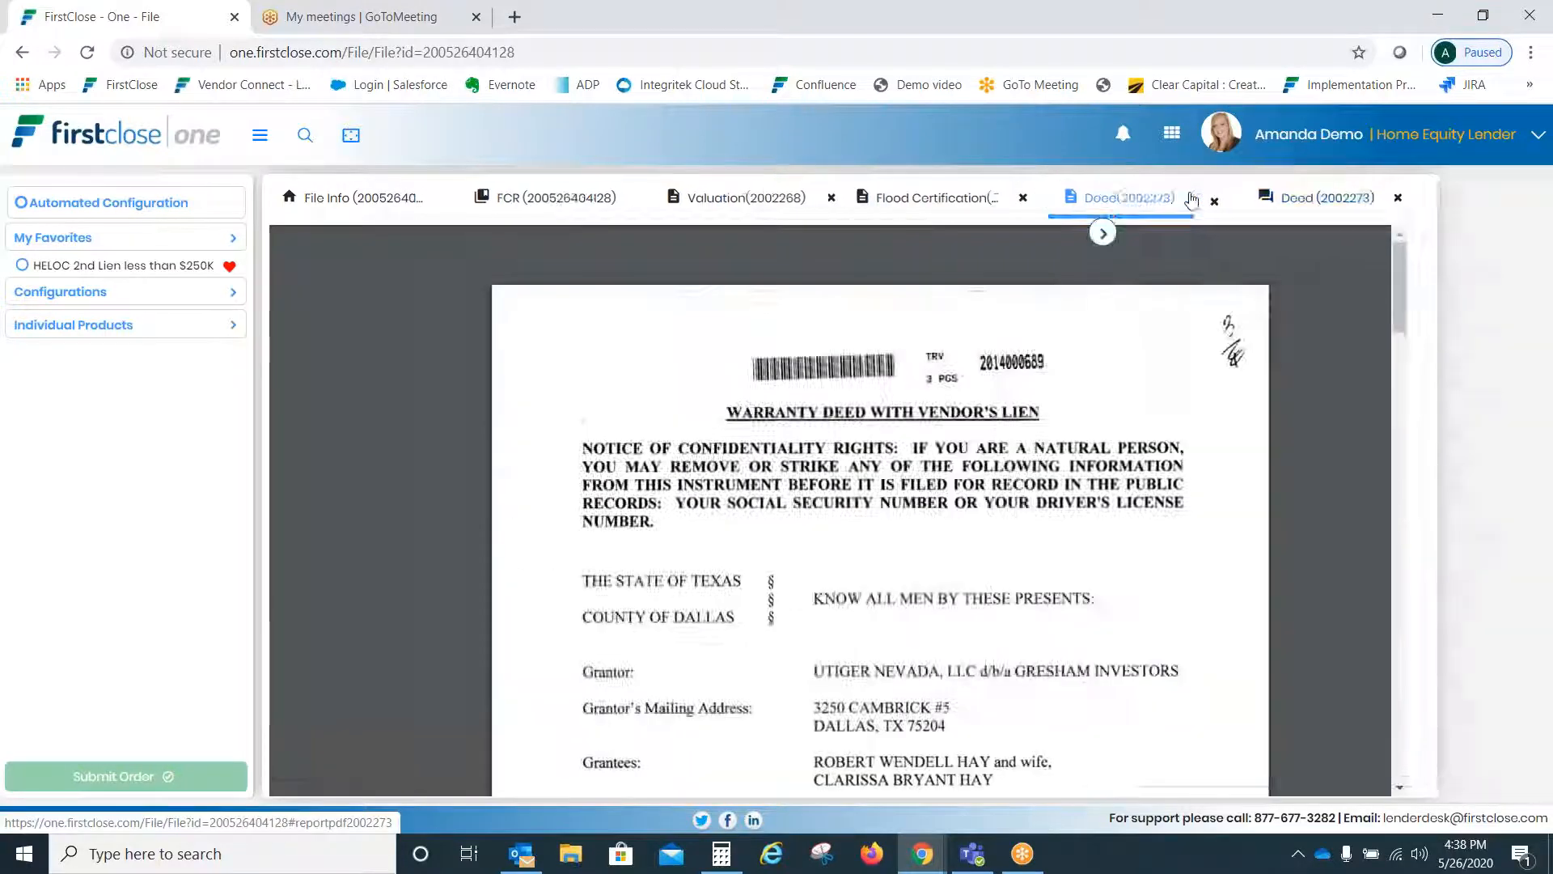
left_click(748, 197)
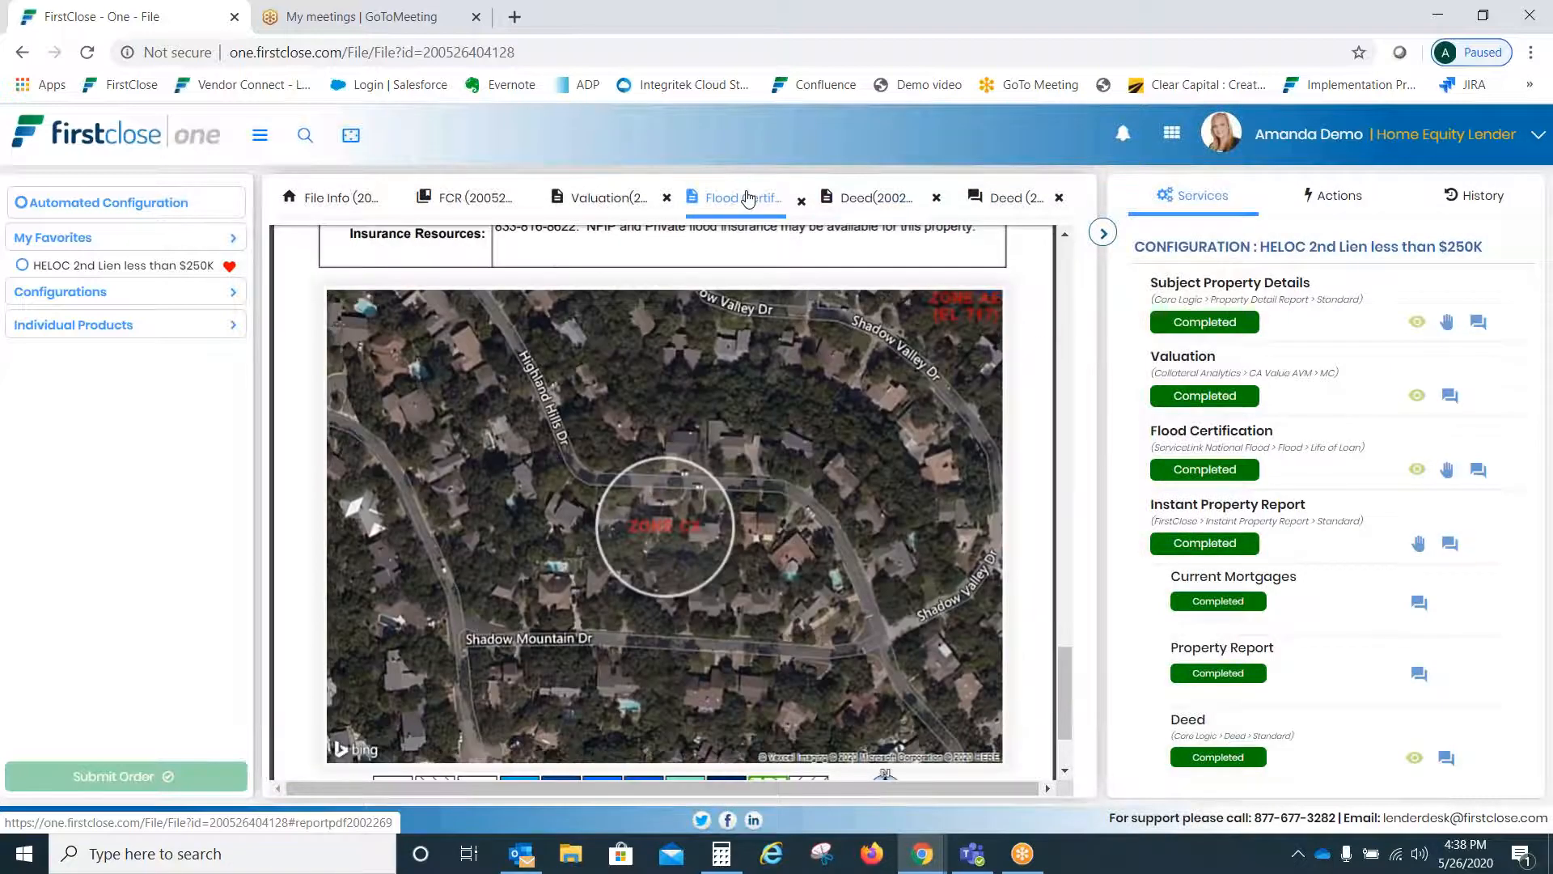
left_click(607, 198)
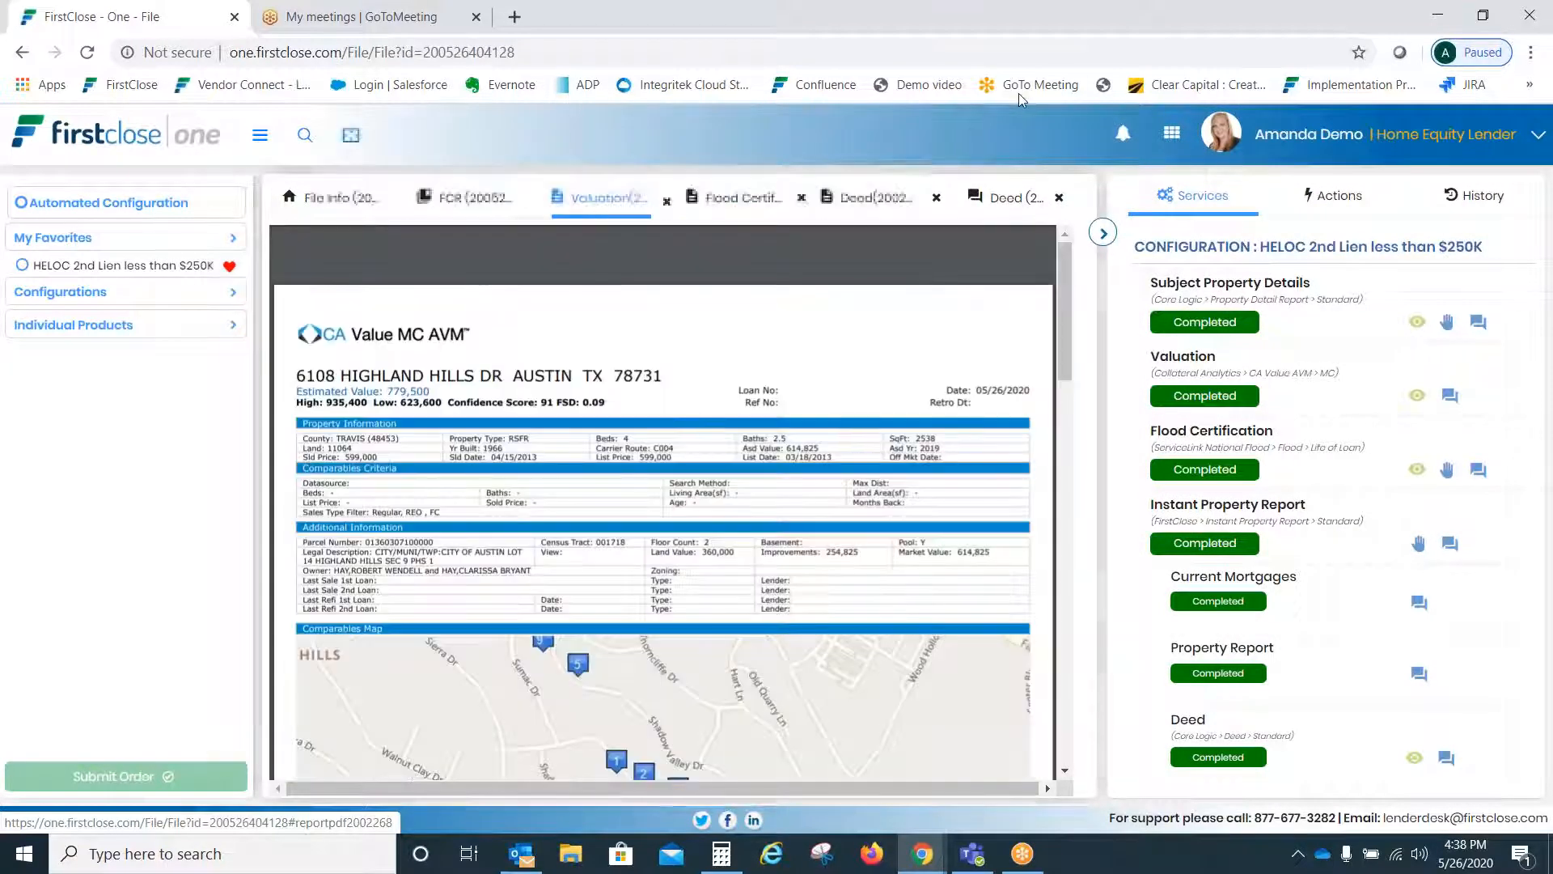
left_click(1007, 197)
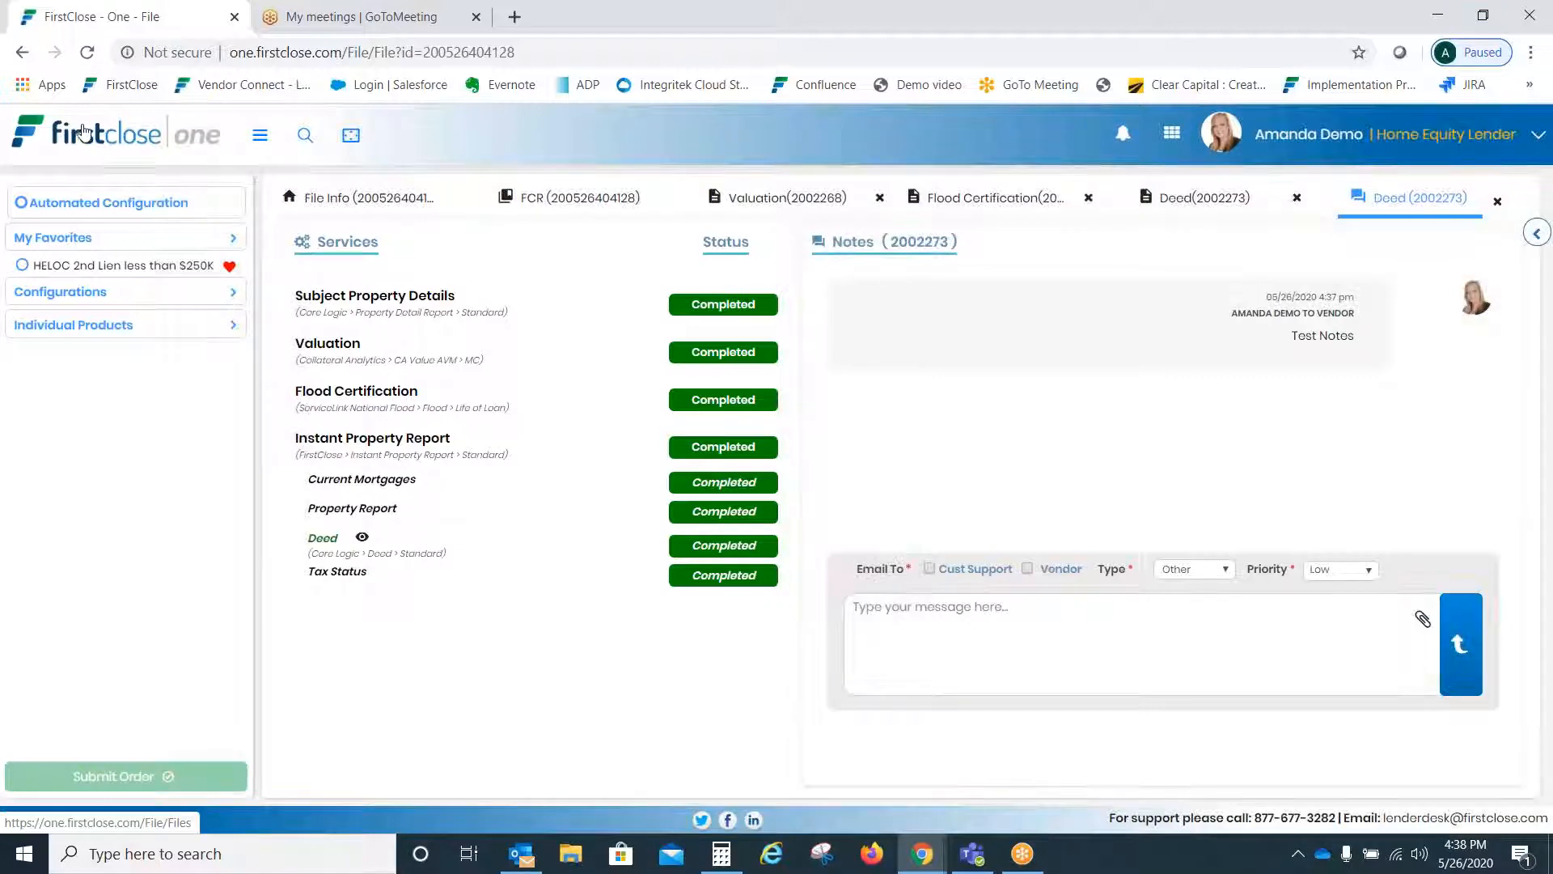
- Step through Completed, Pending, Action Needed, Notes and Flagged Files, ending on Manage Files
left_click(149, 137)
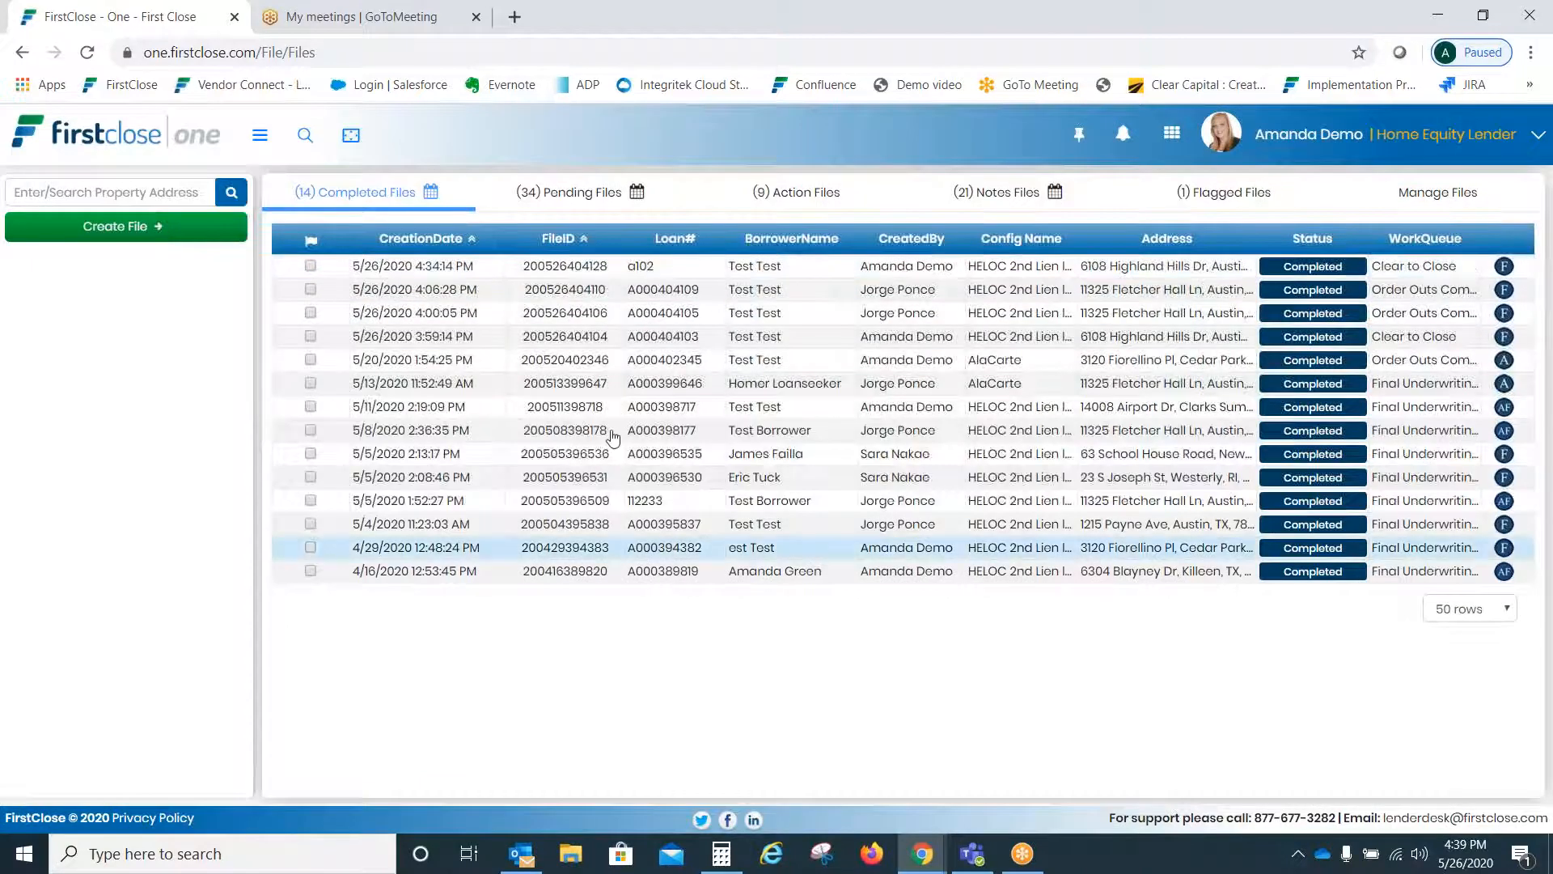
left_click(583, 206)
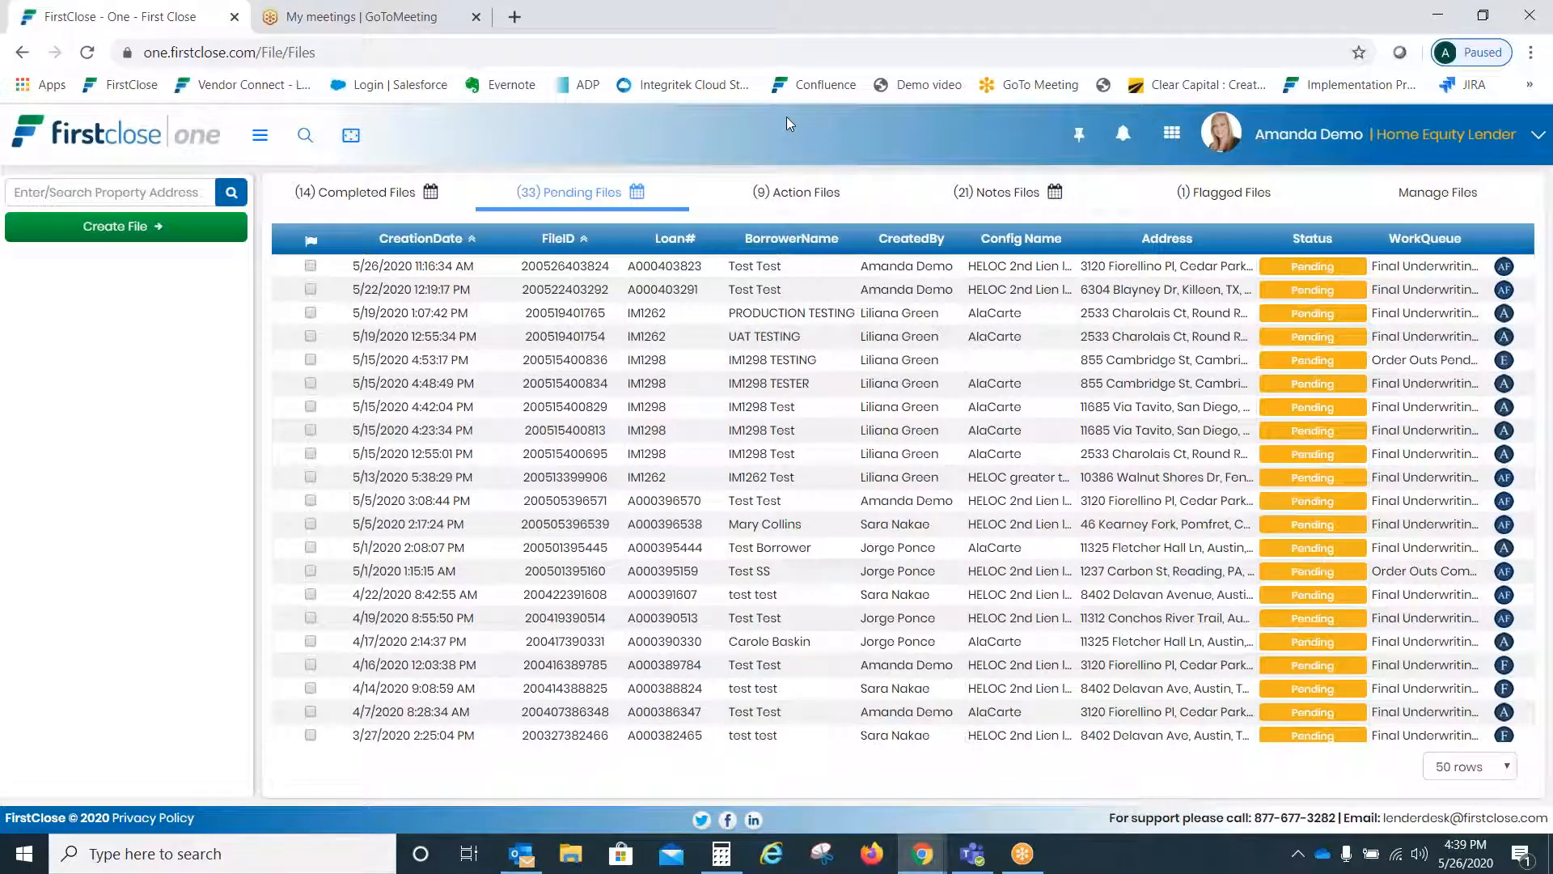
left_click(813, 197)
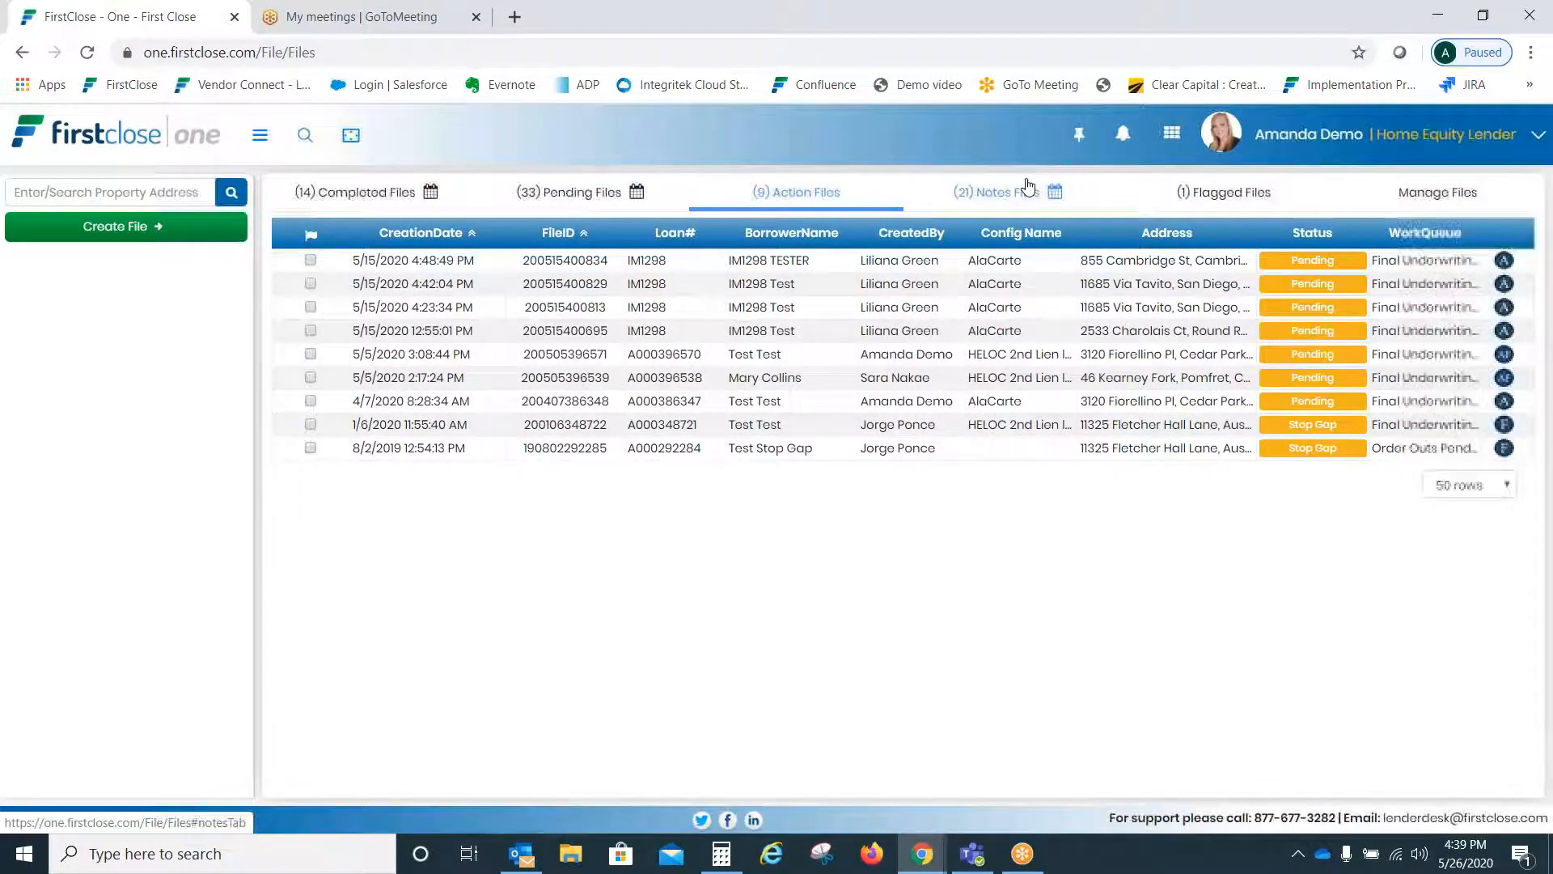
left_click(1027, 187)
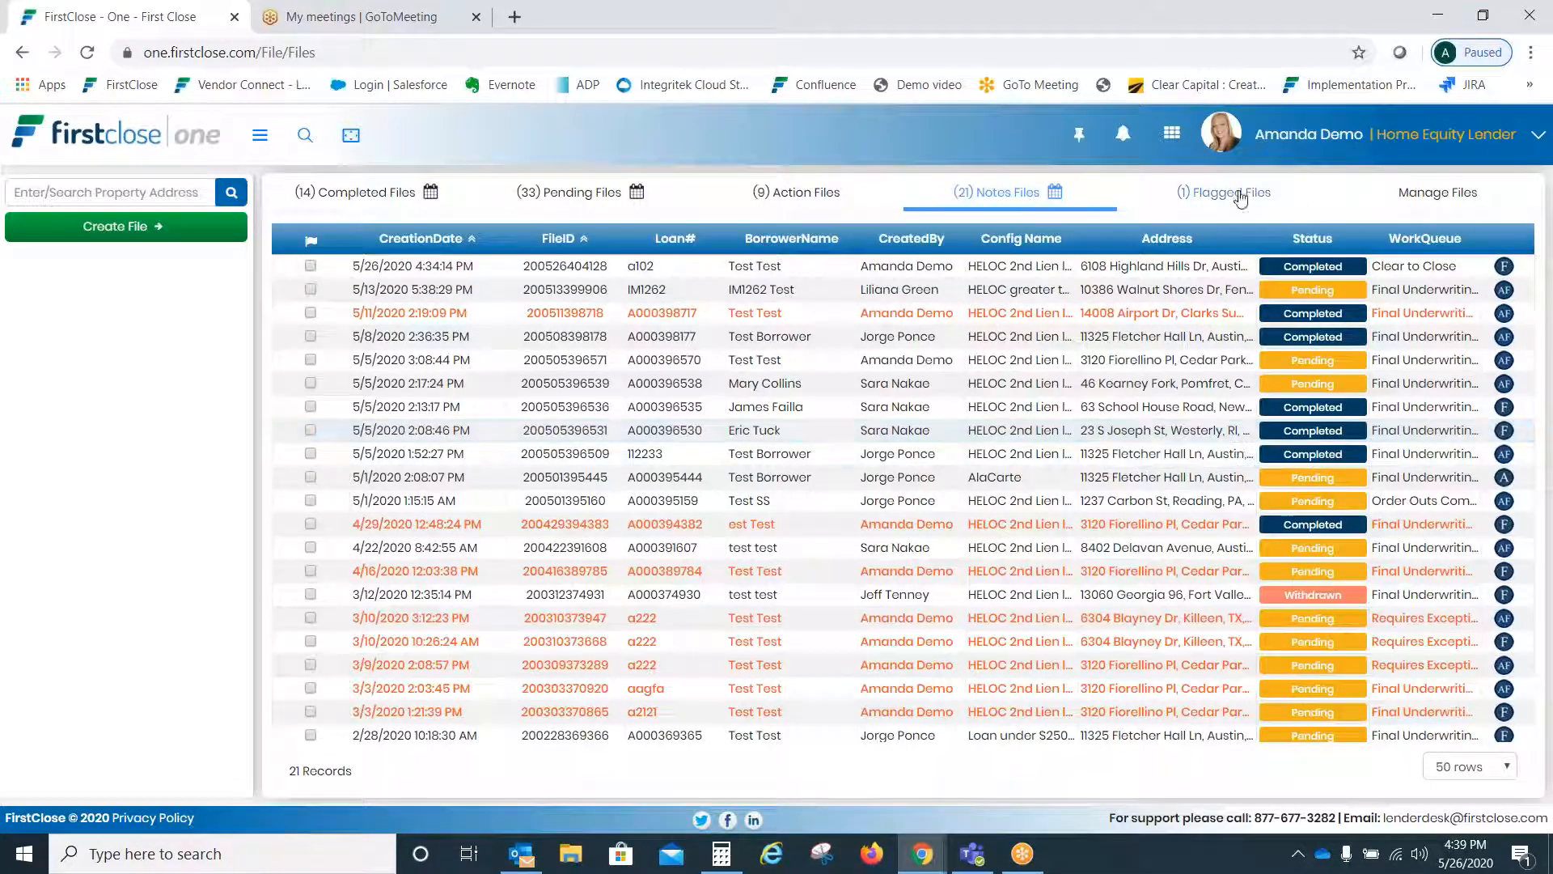
left_click(1236, 195)
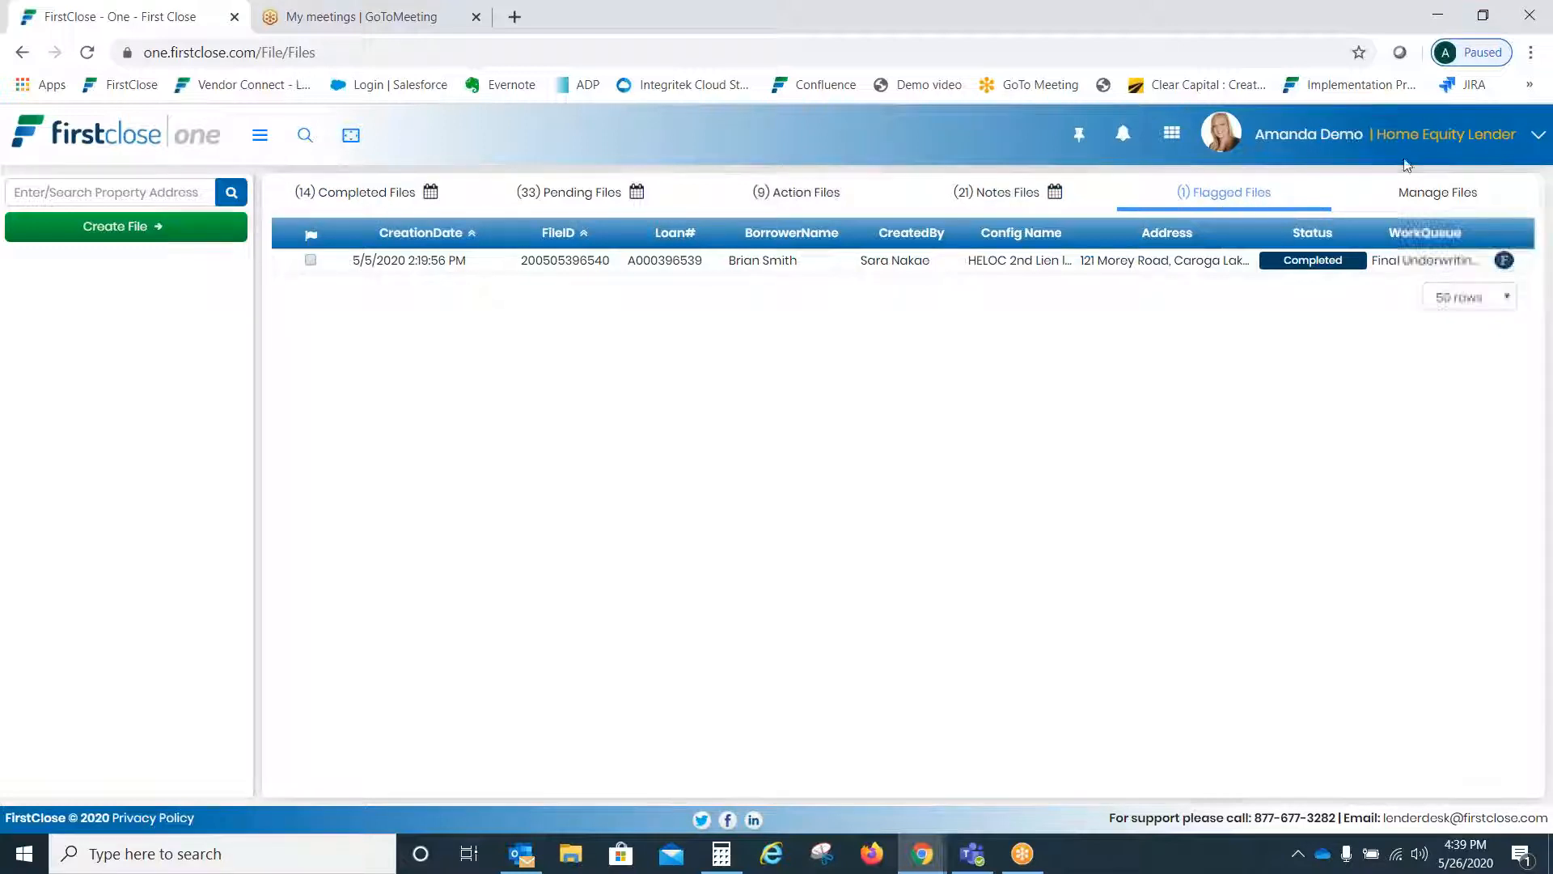
left_click(1418, 204)
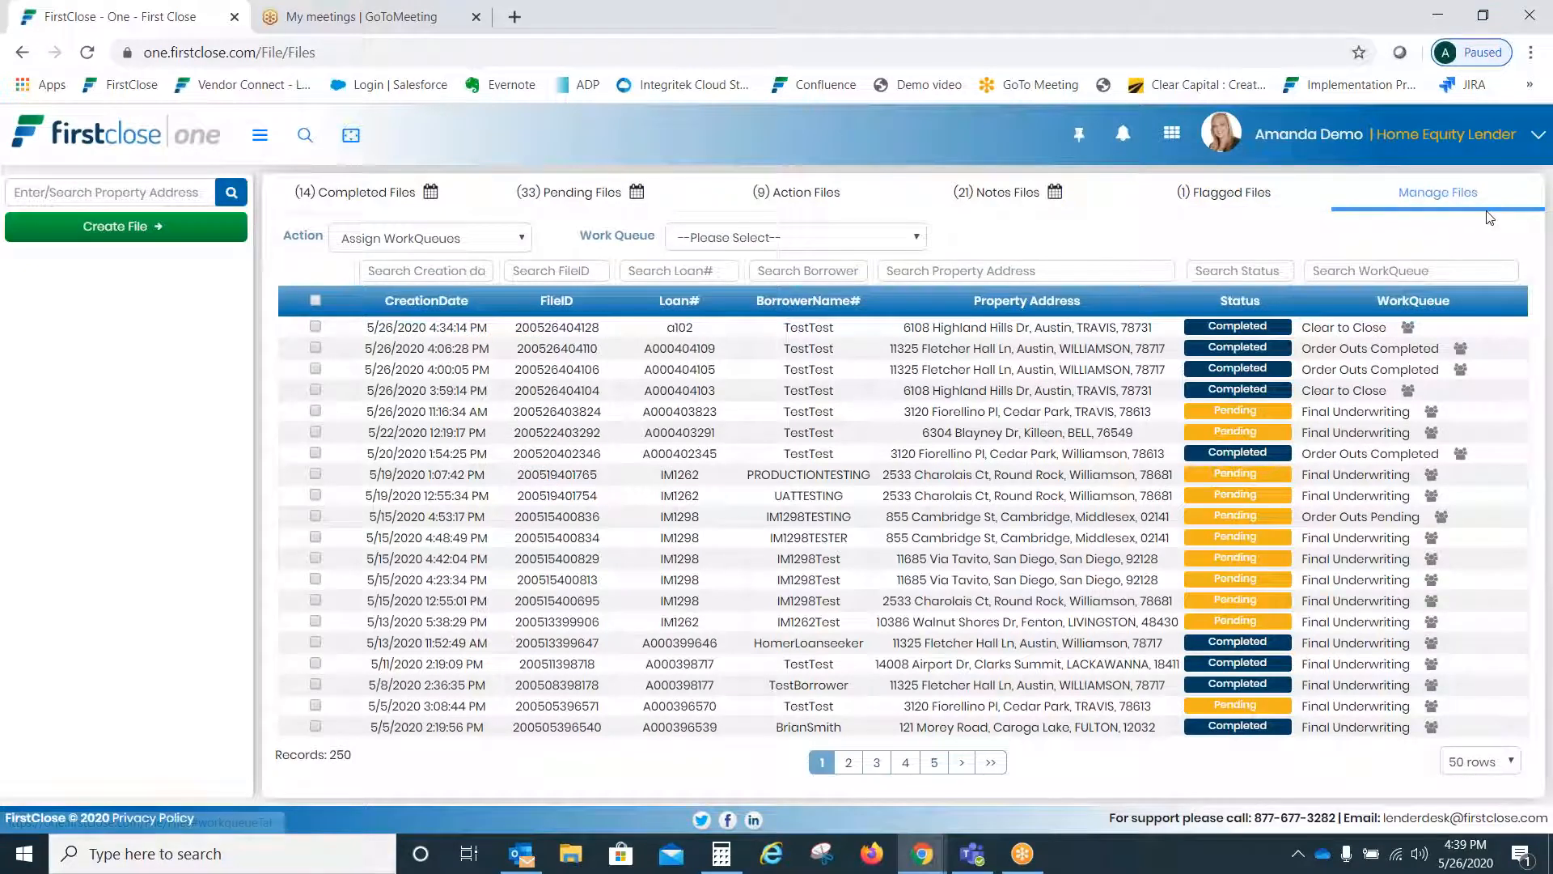
left_click(314, 327)
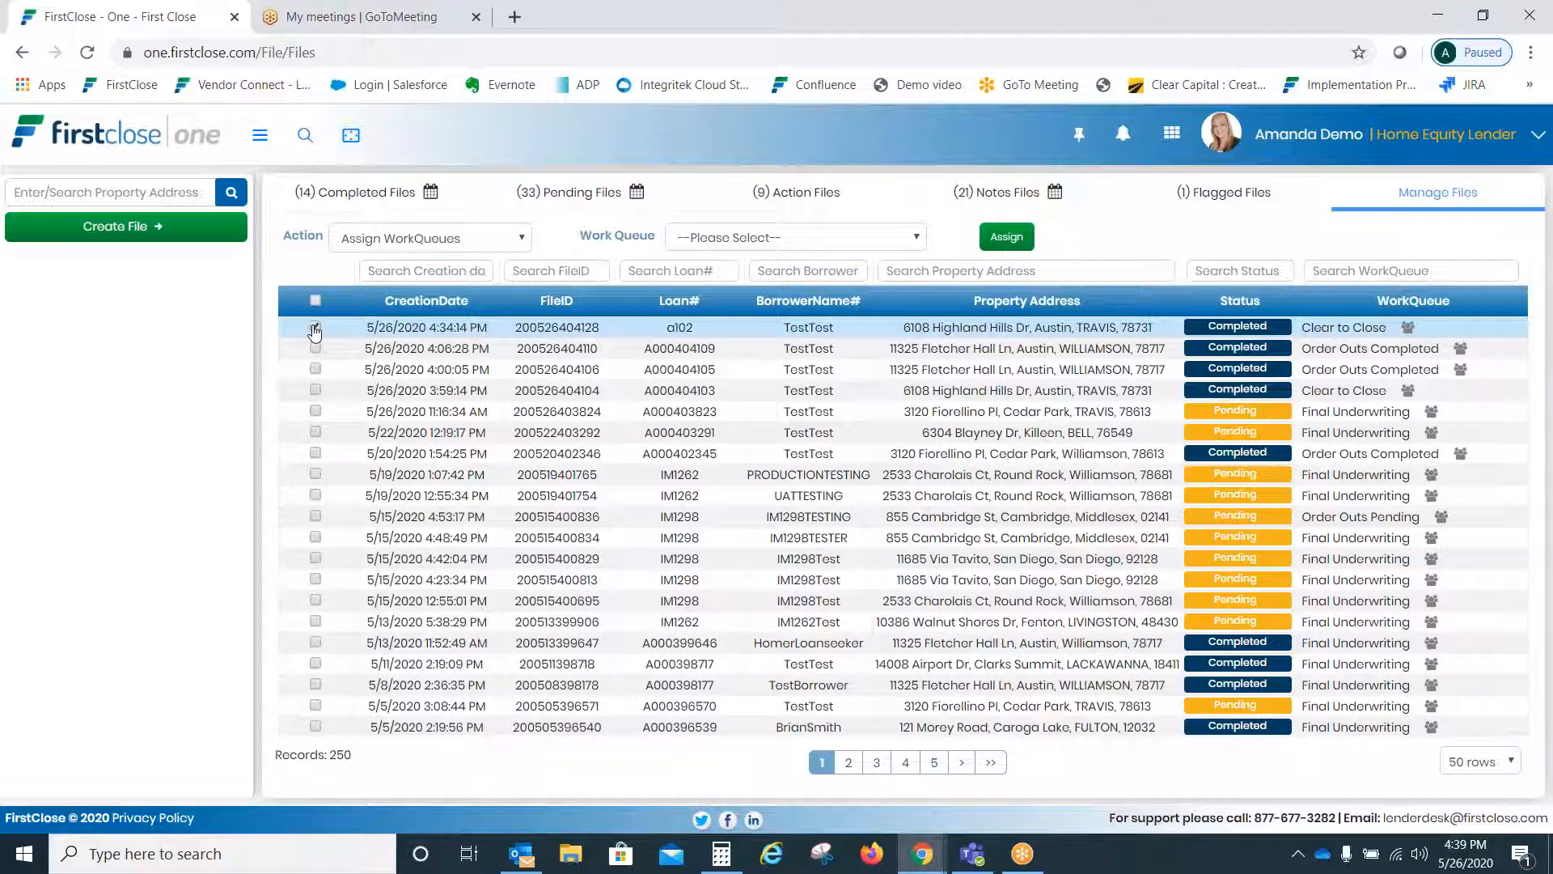
left_click(713, 238)
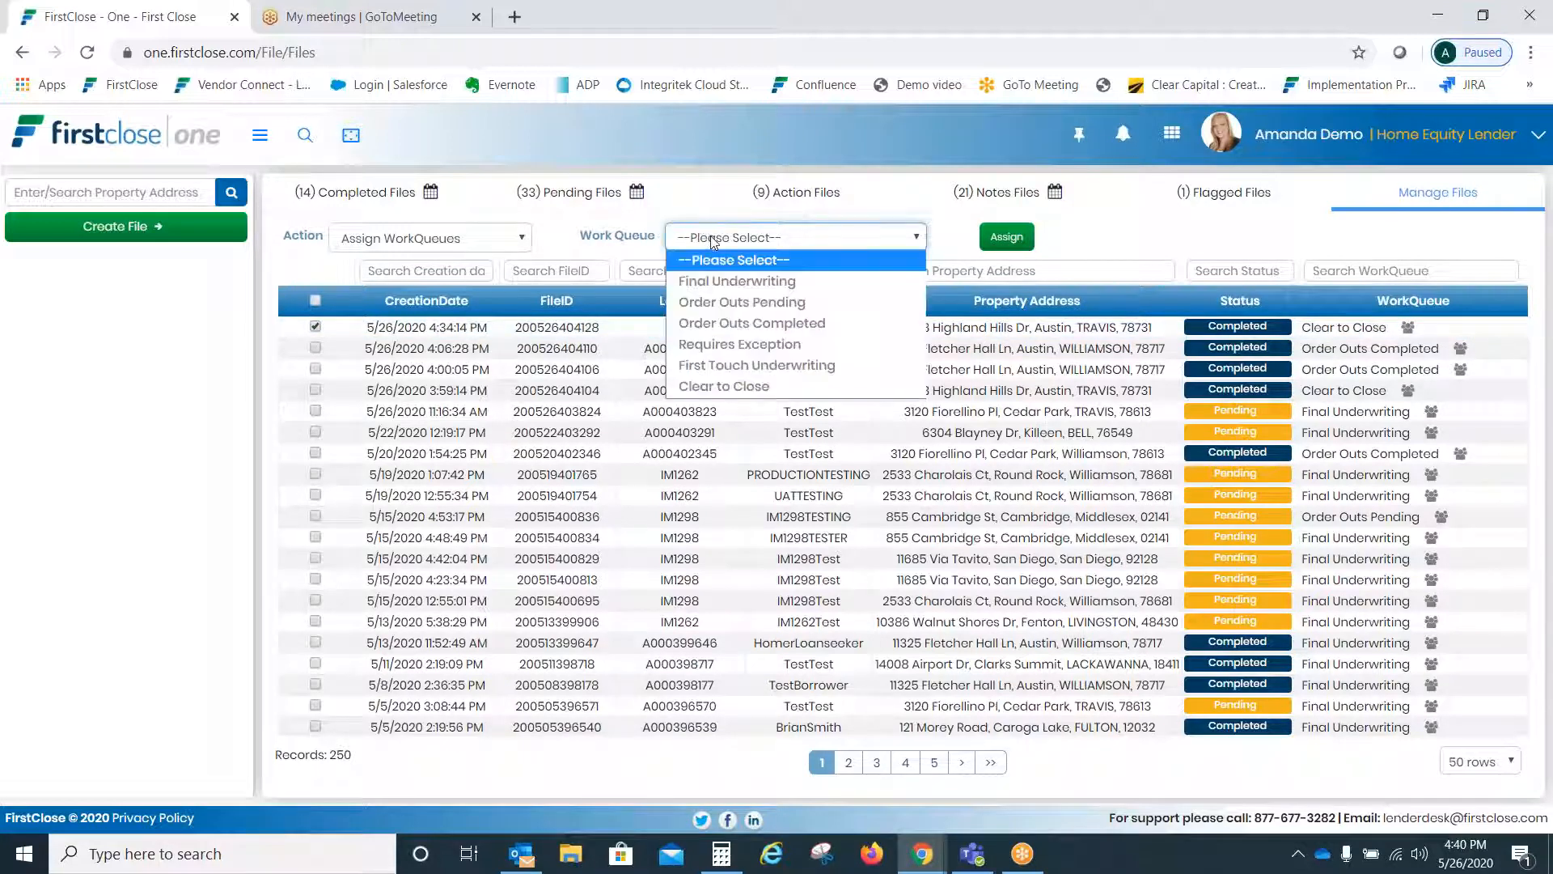
left_click(714, 238)
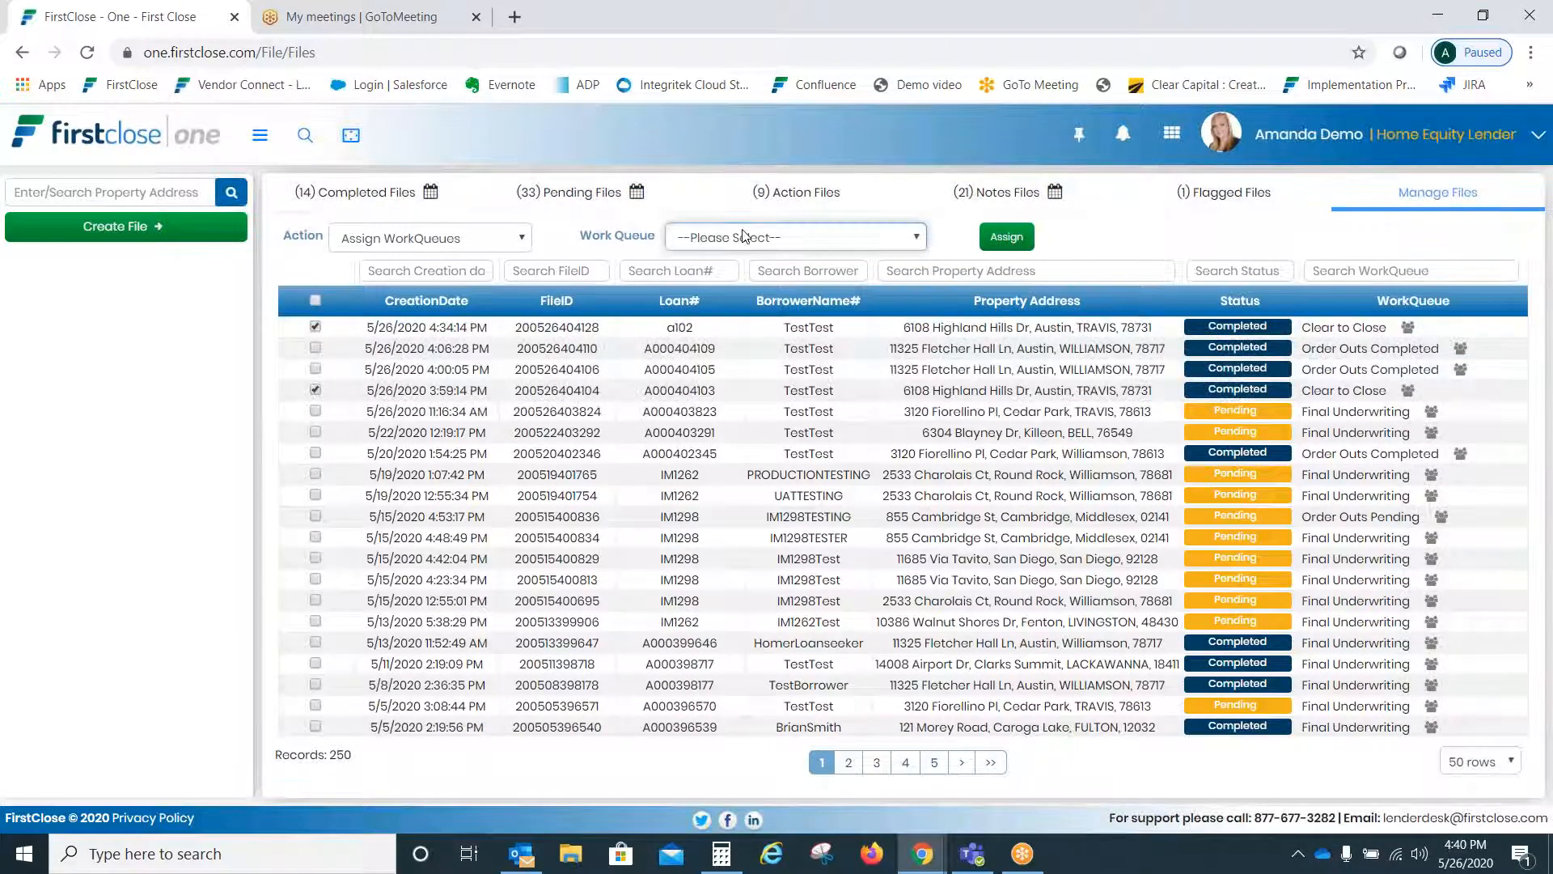
left_click(785, 237)
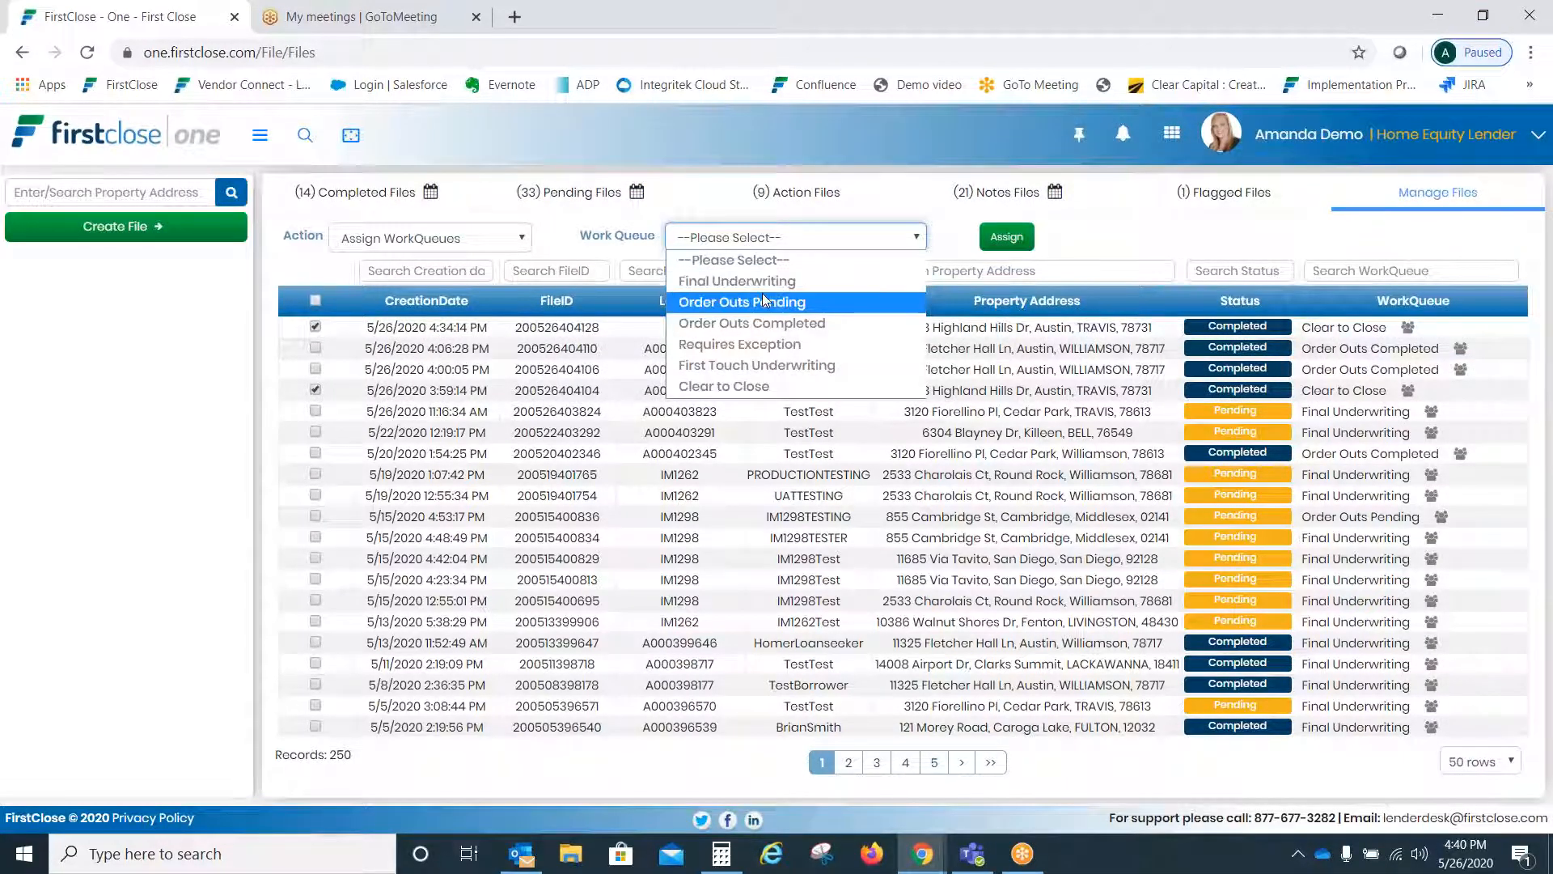
left_click(748, 367)
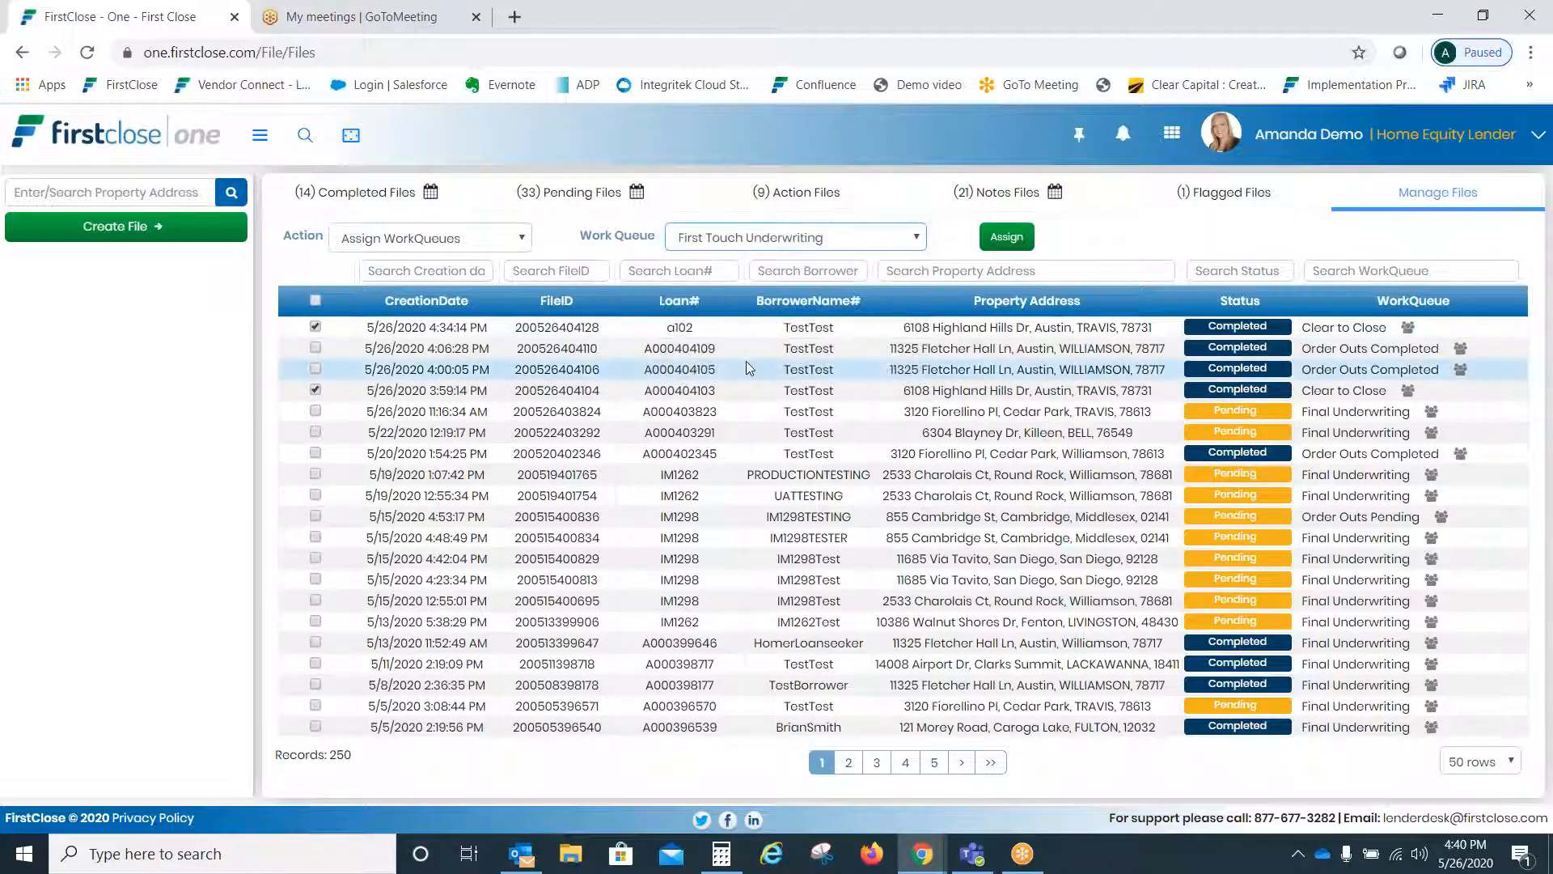
left_click(1007, 236)
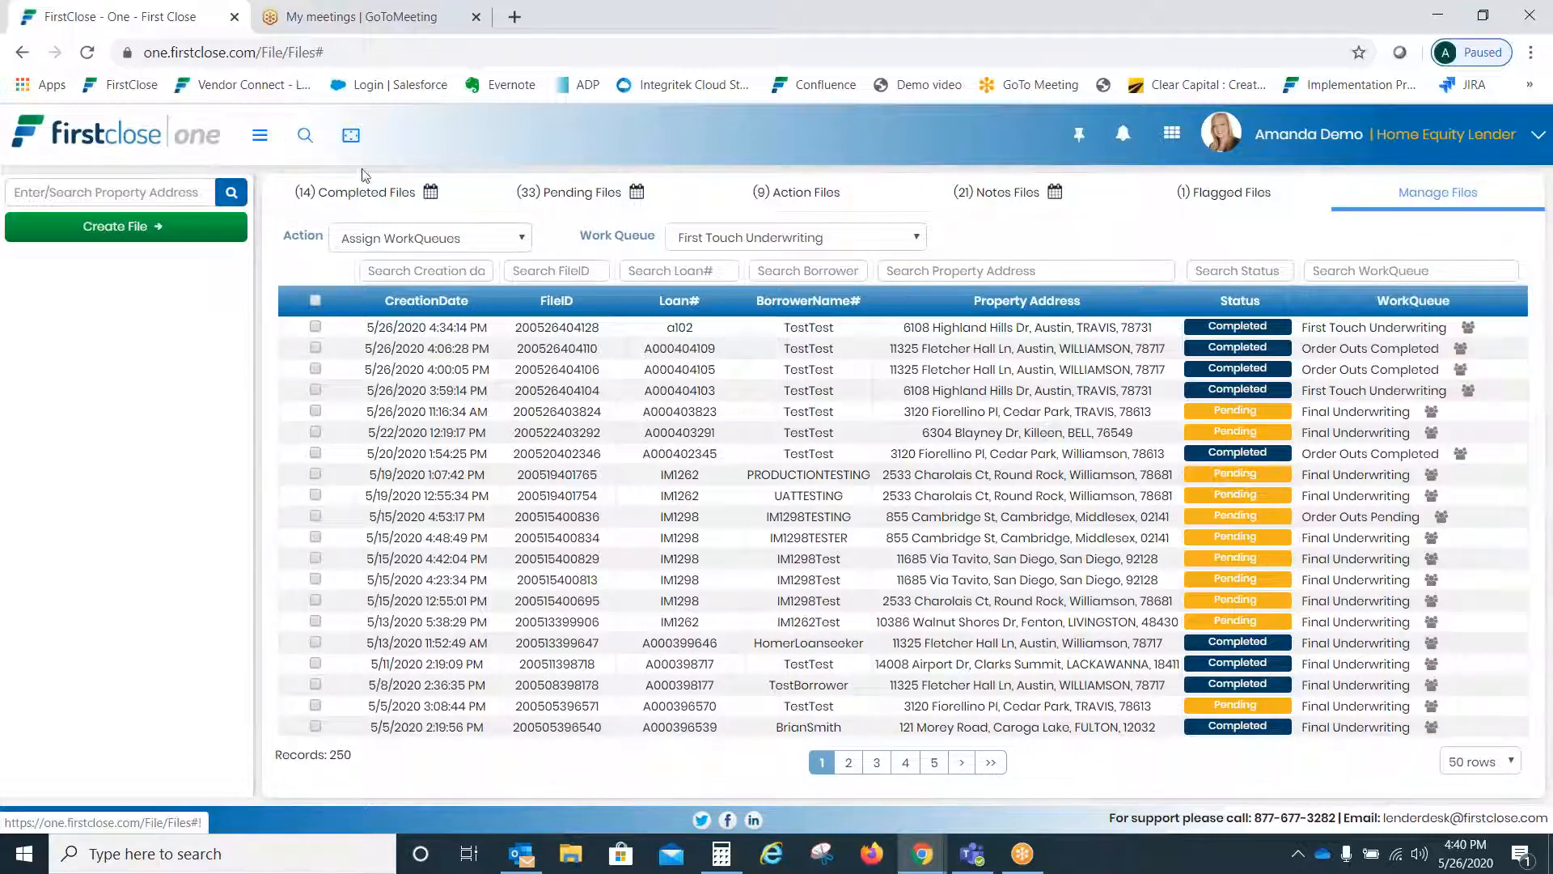
- Search files by CreatedBy for one user's name, returning 177 records
left_click(377, 189)
left_click(304, 135)
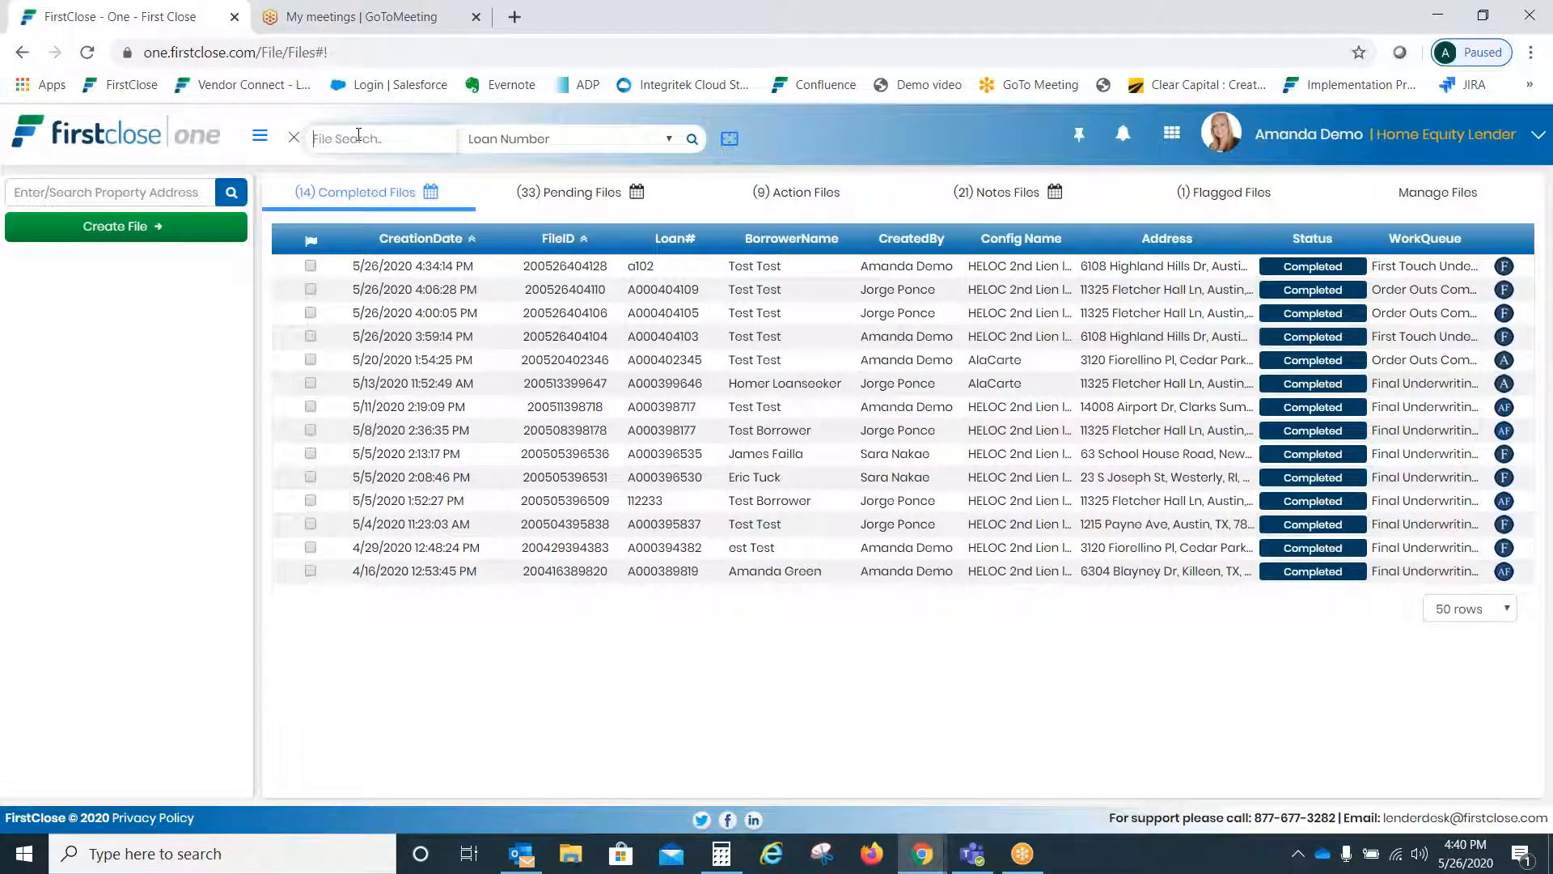
left_click(522, 140)
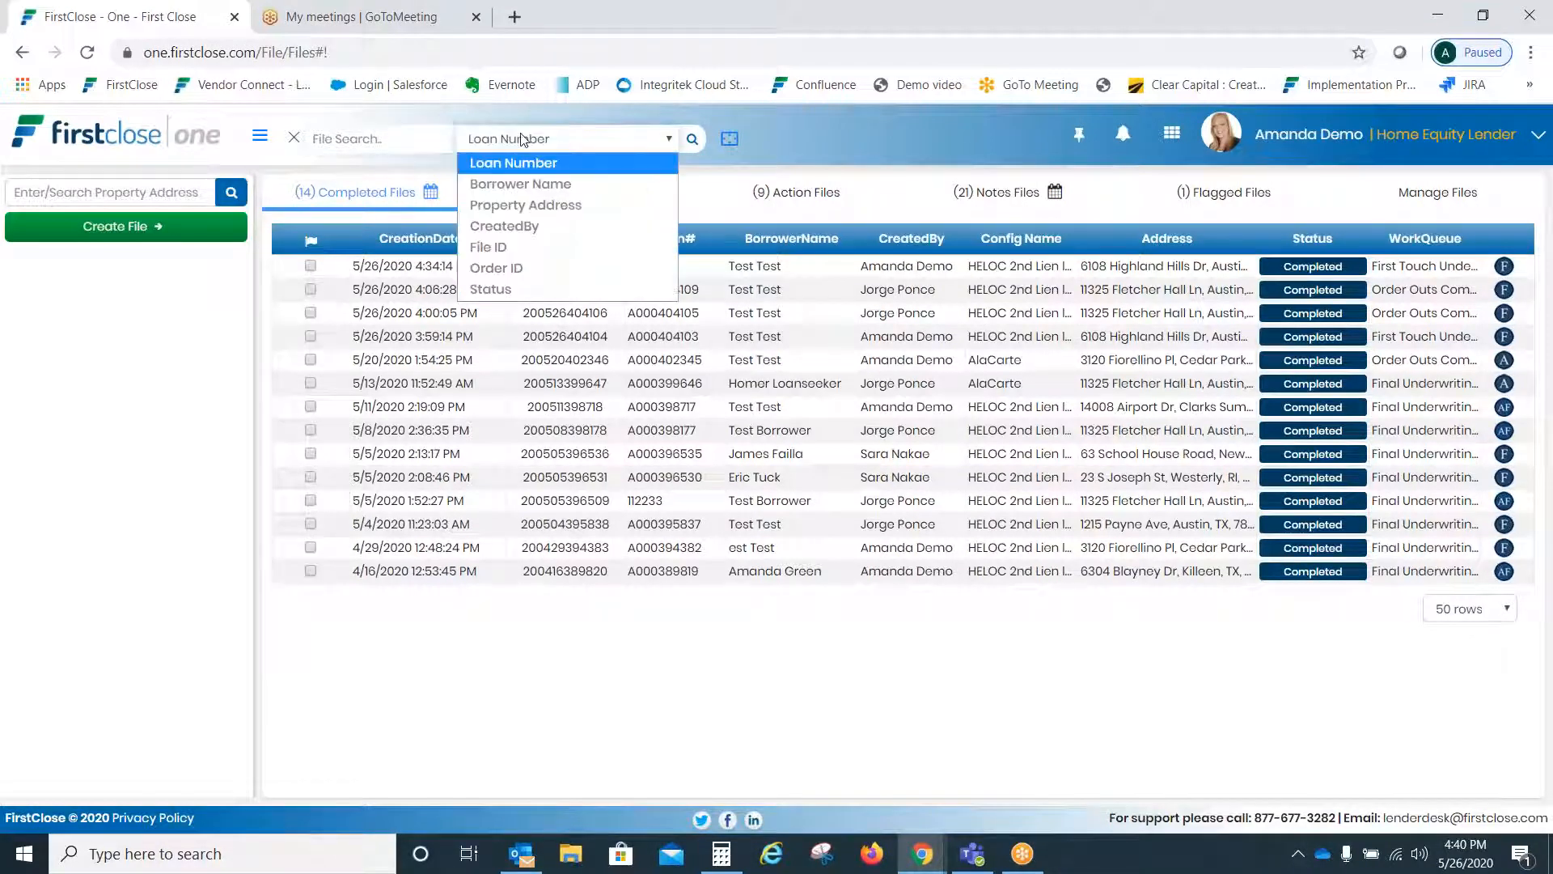
left_click(559, 225)
left_click(390, 139)
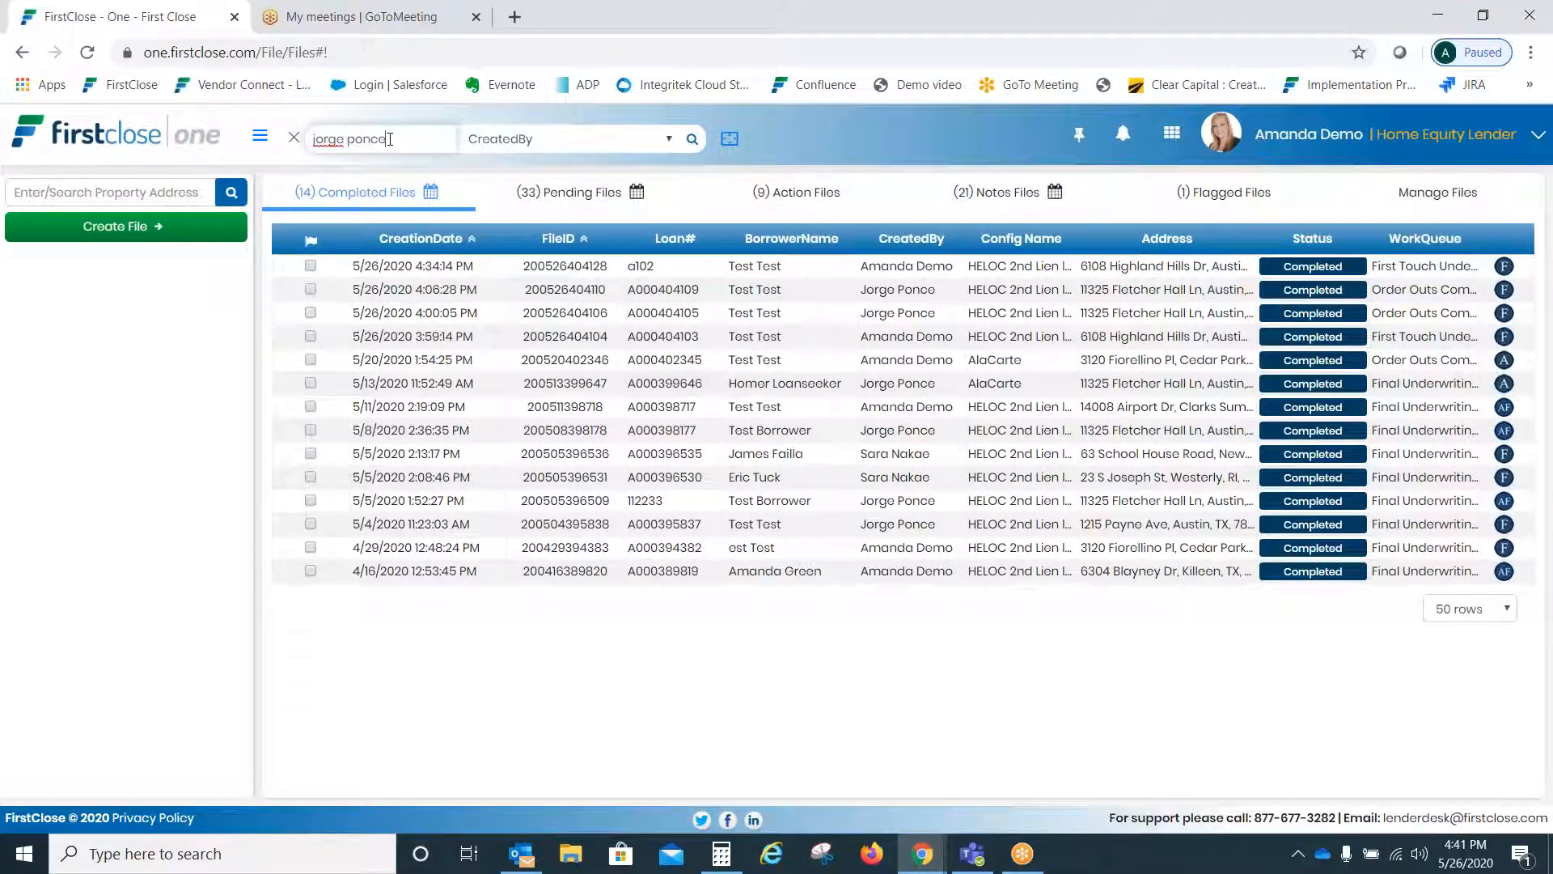
left_click(692, 139)
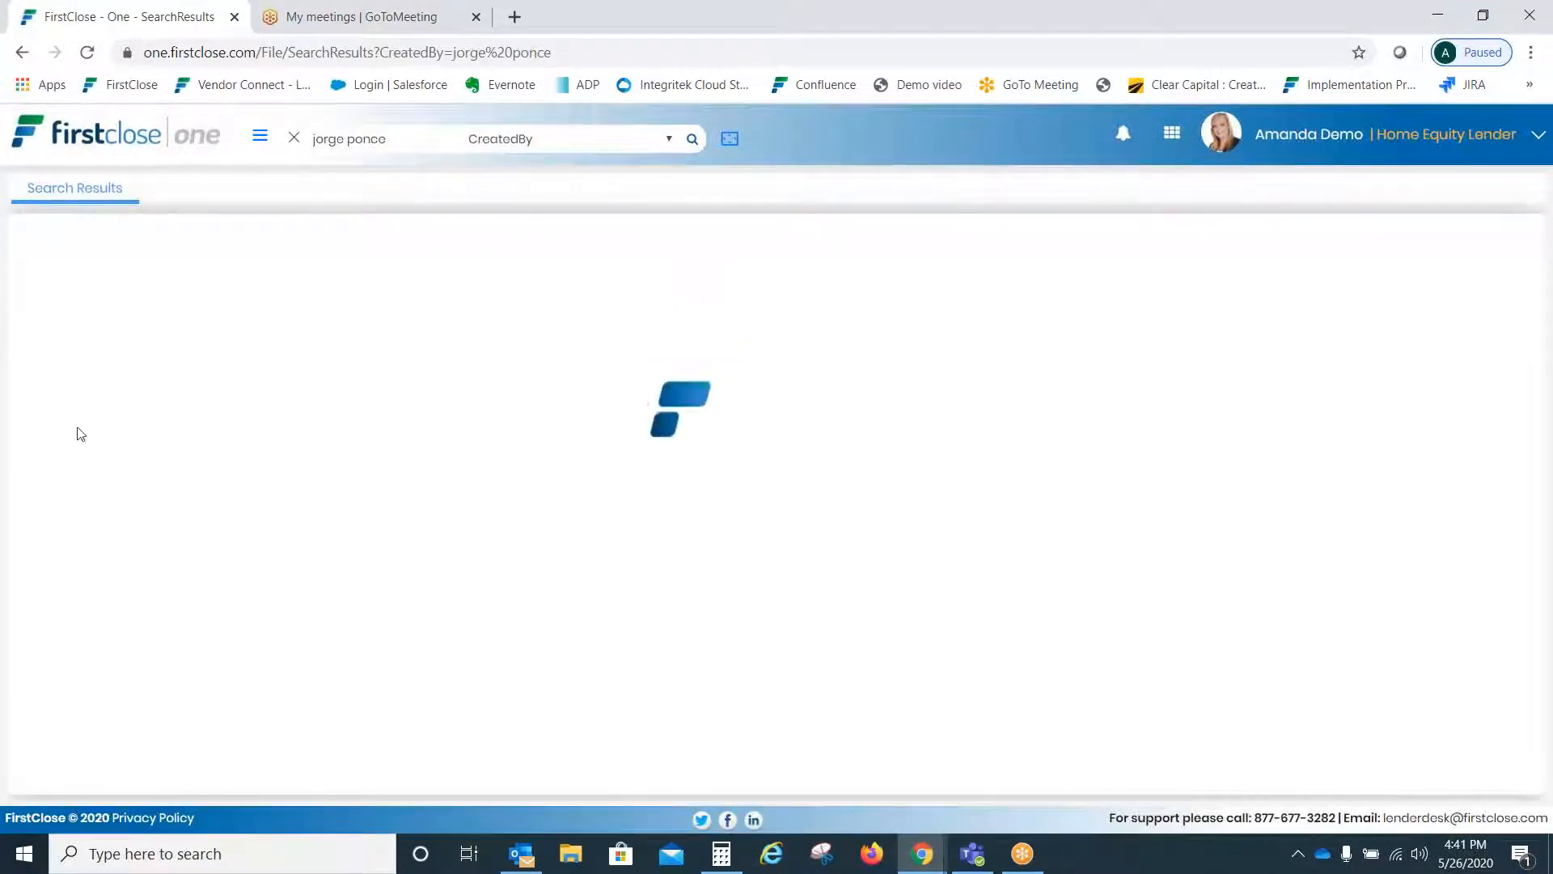
mouse_move(915, 845)
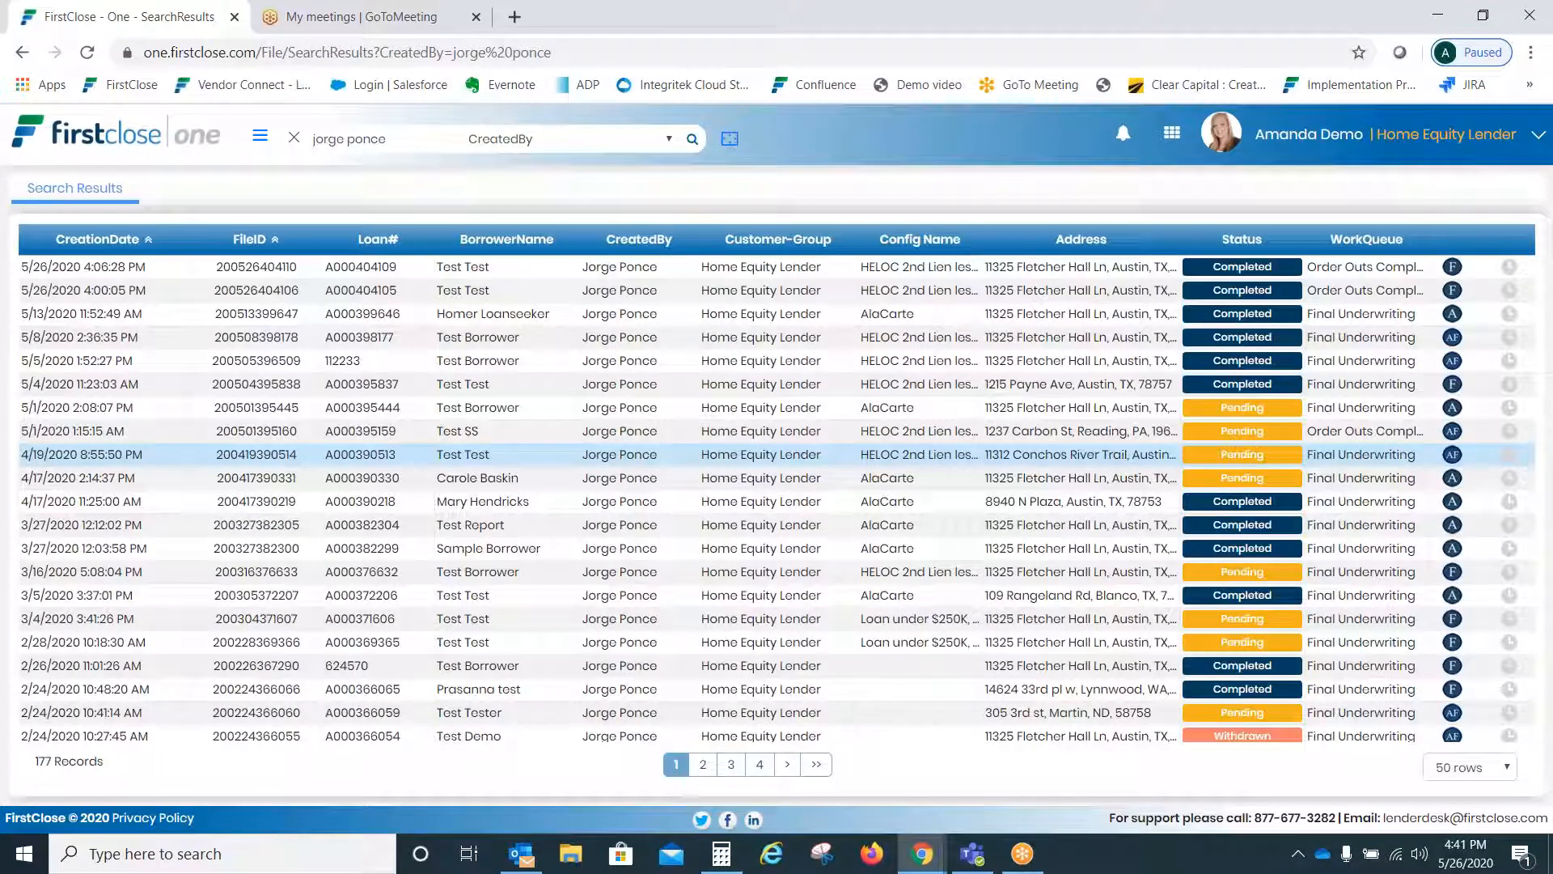
left_click(506, 275)
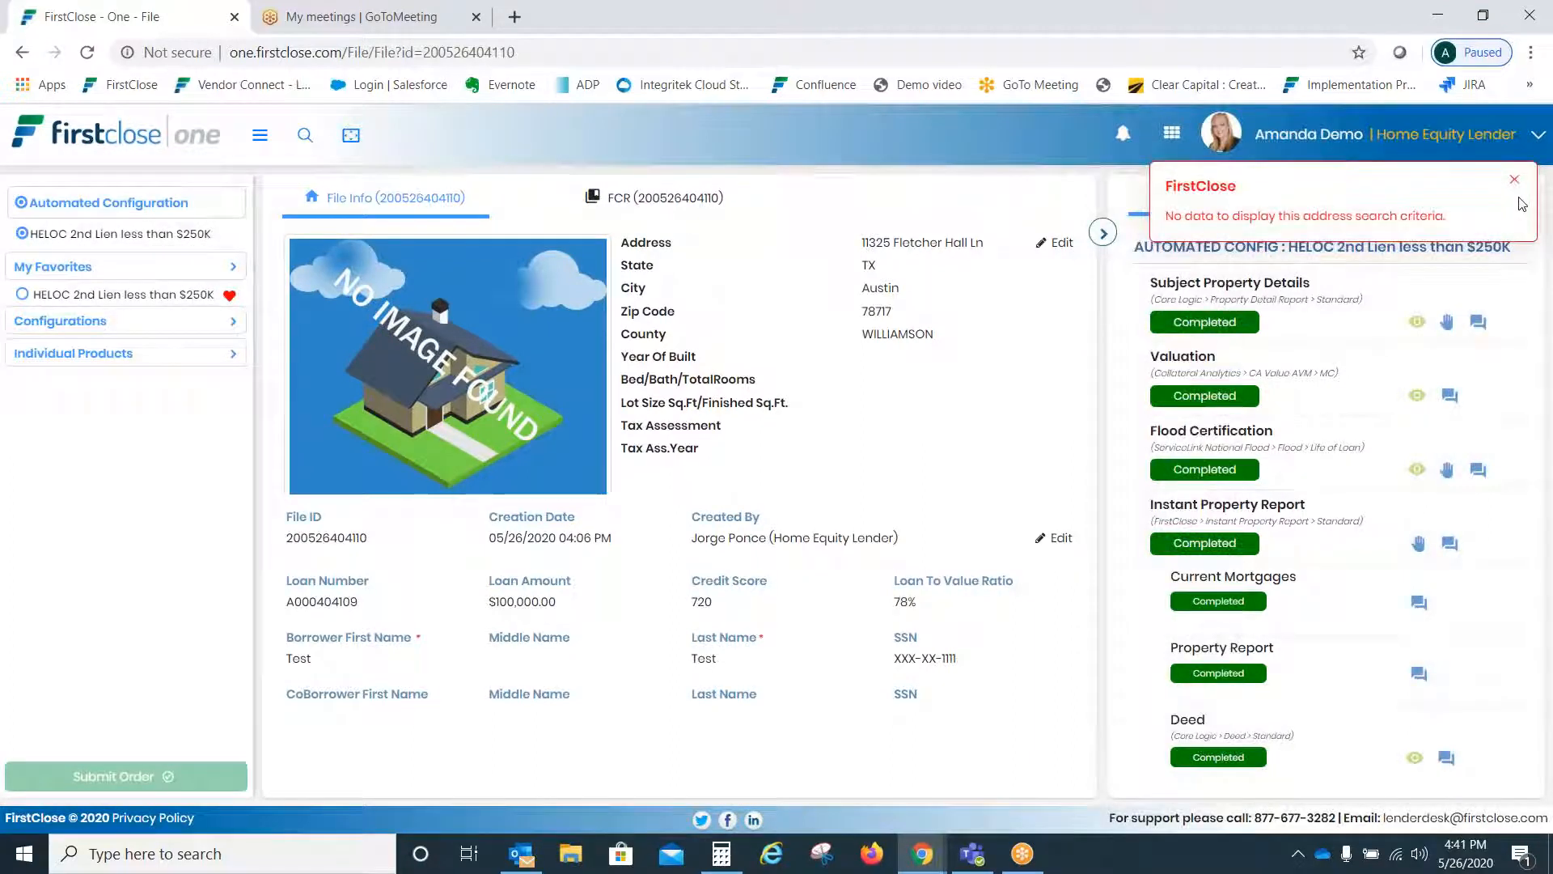
left_click(1510, 183)
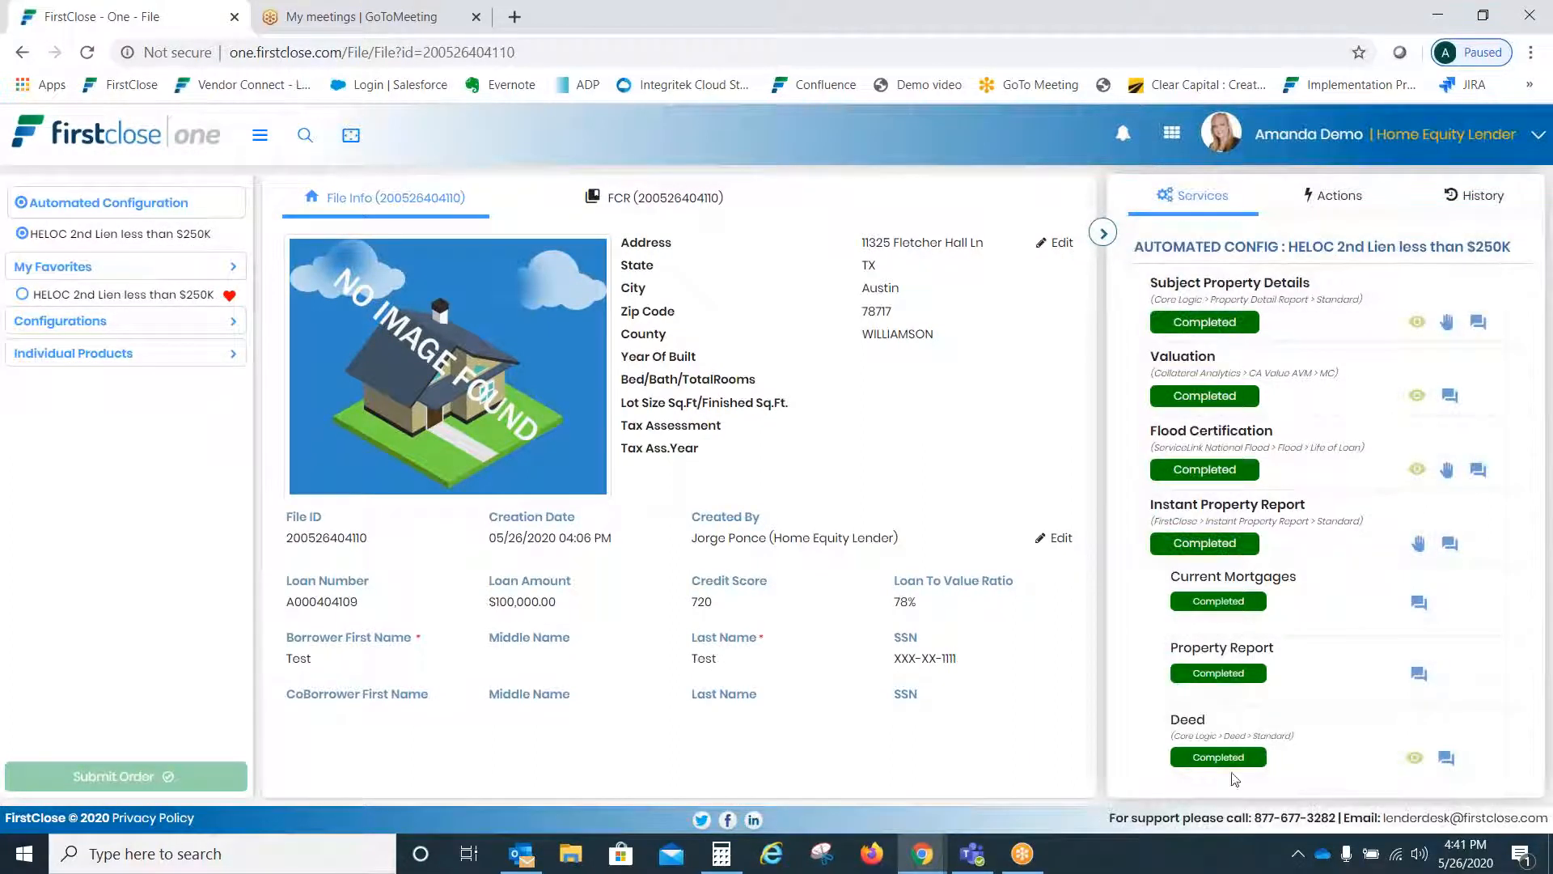
left_click(136, 361)
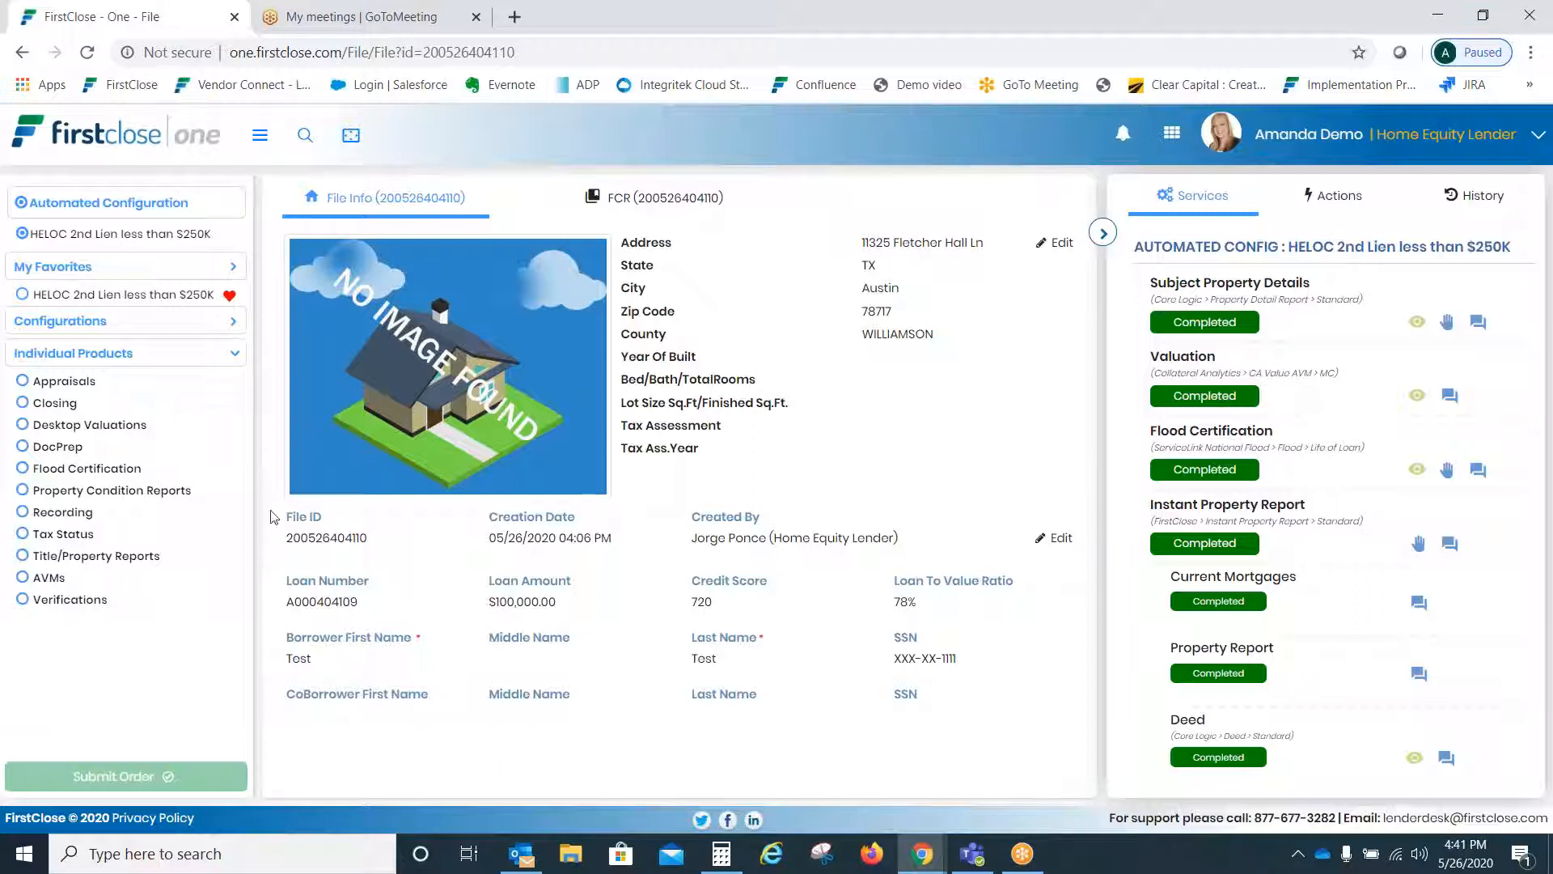
- Choose the 1004 Single Family appraisal product instead of 2055 Drive By
left_click(61, 380)
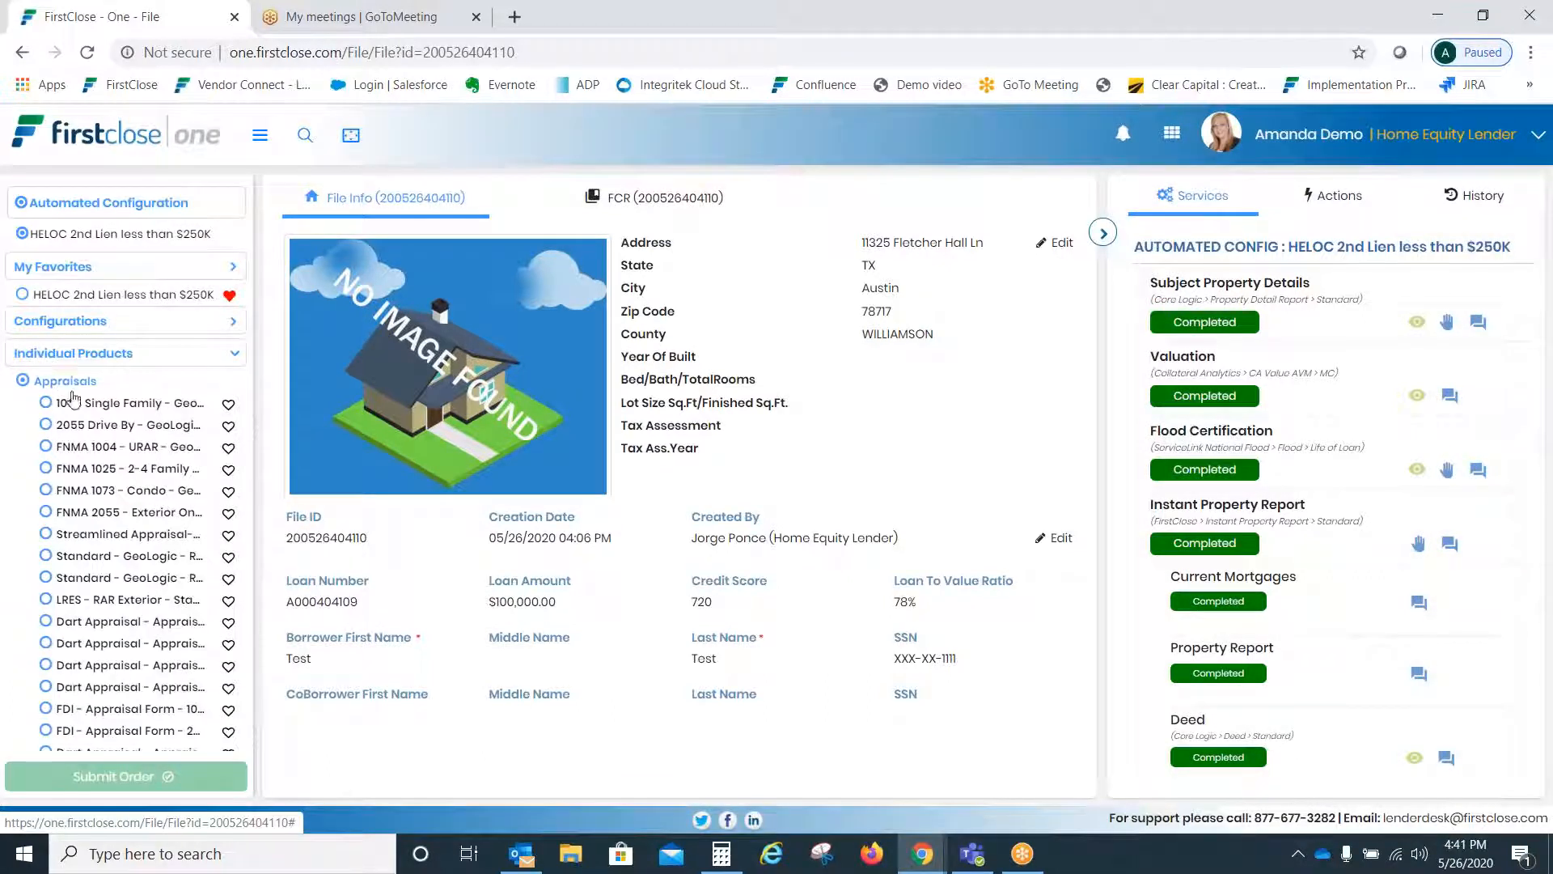
left_click(90, 427)
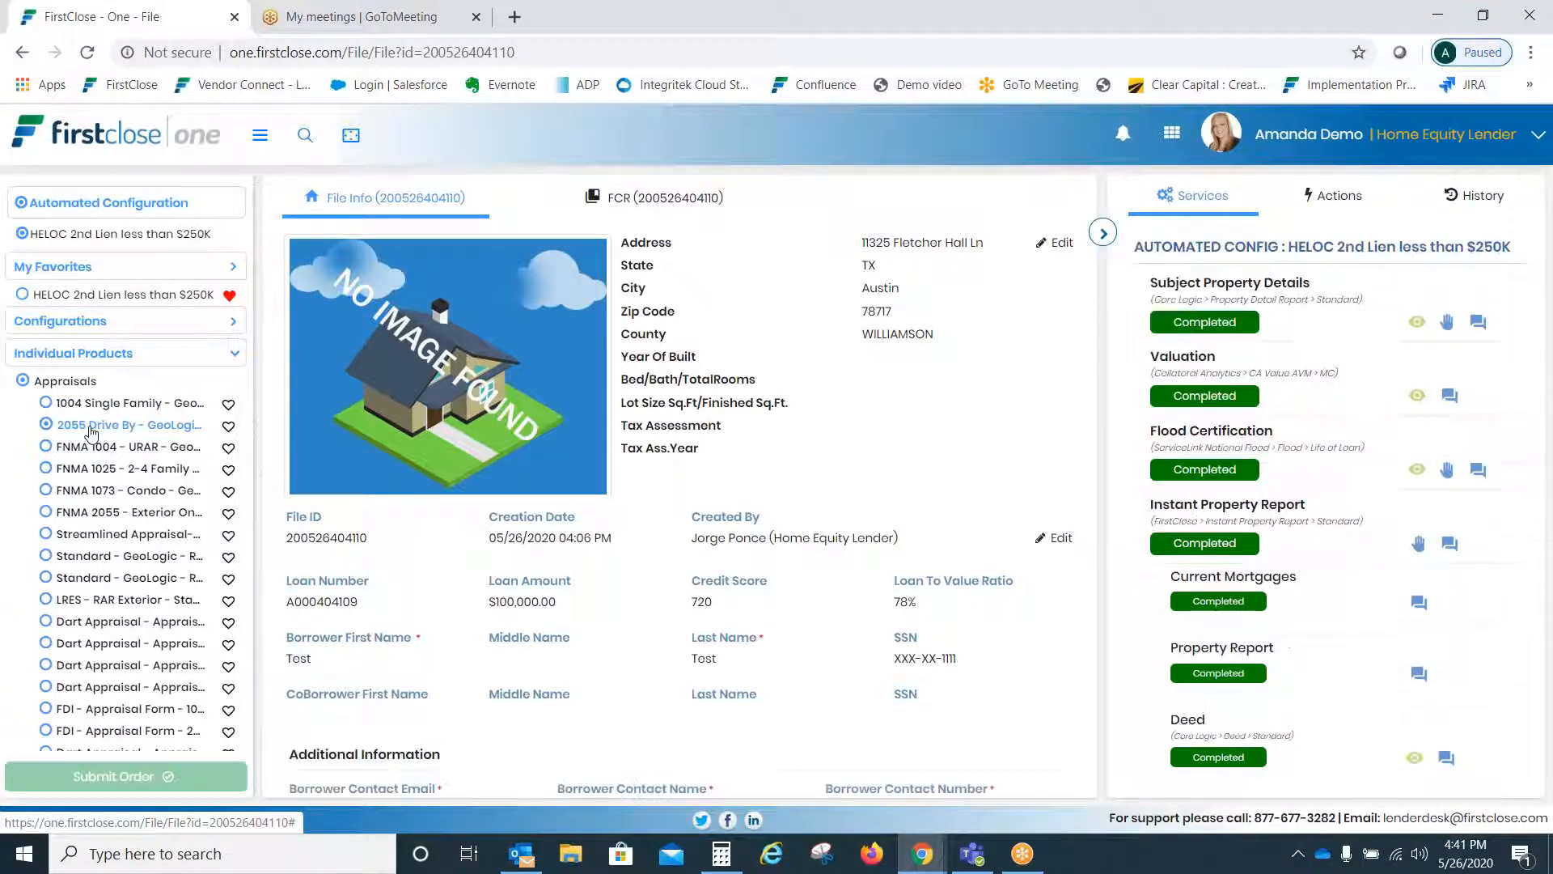
left_click(51, 404)
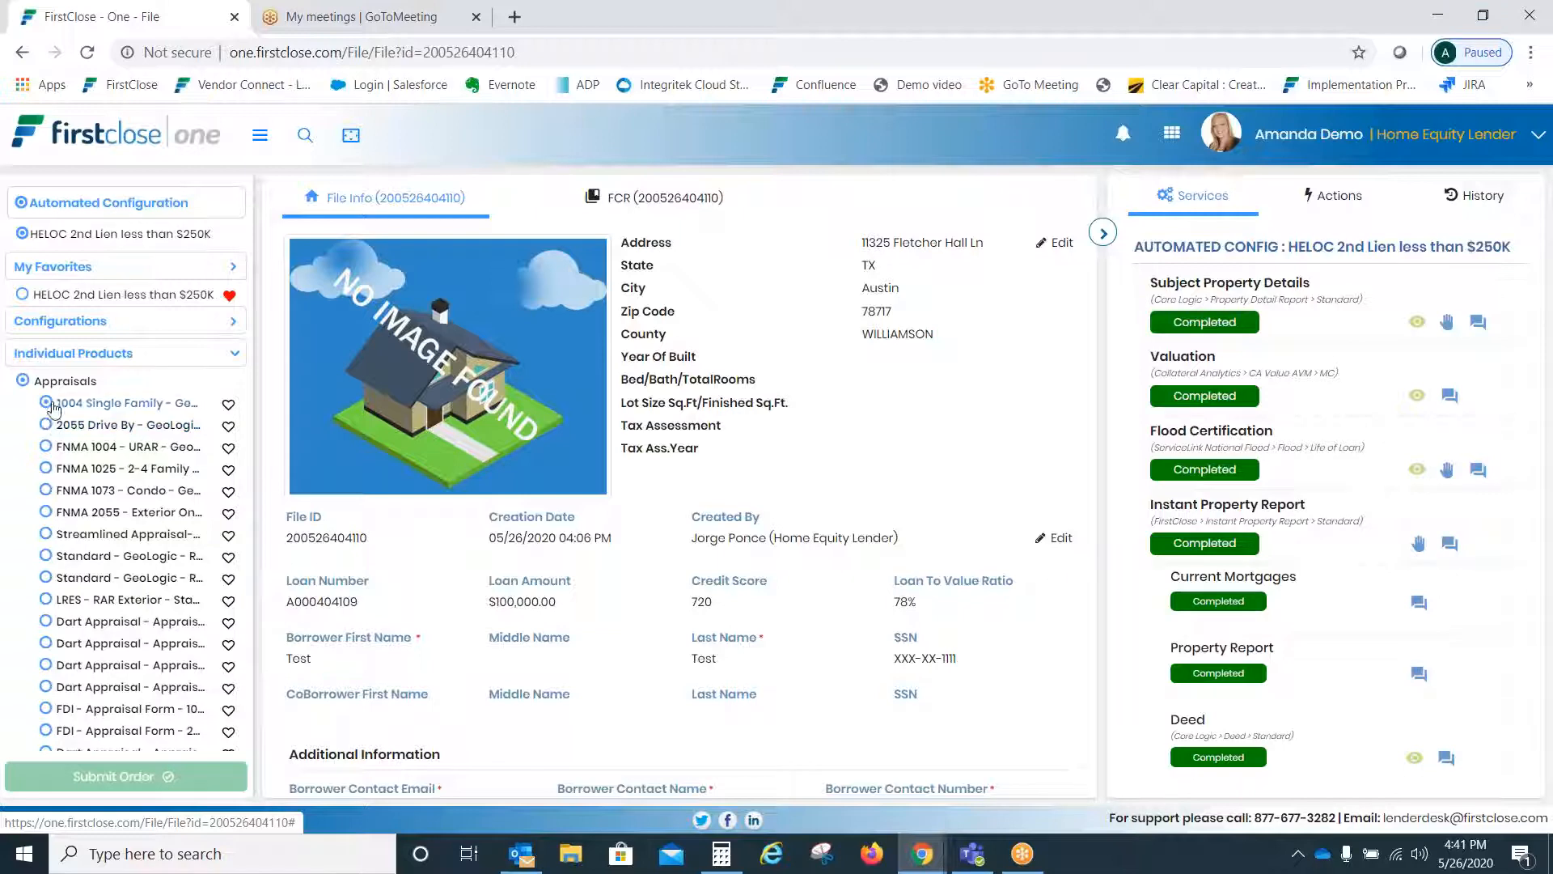
scroll(1013, 448, "down", 3)
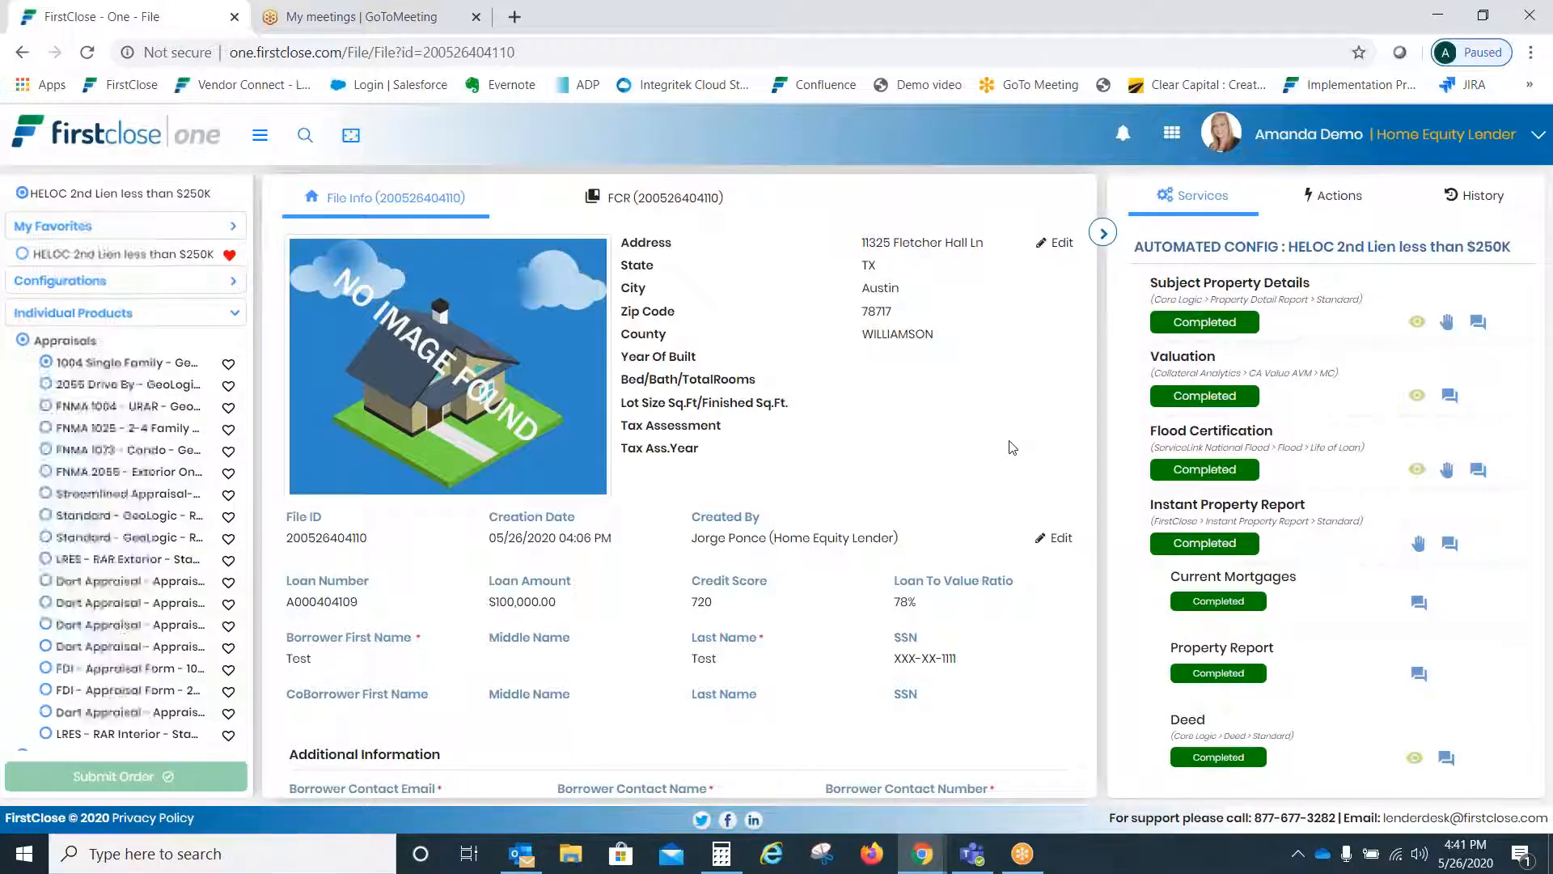
scroll(1013, 447, "down", 1)
scroll(1013, 447, "down", 2)
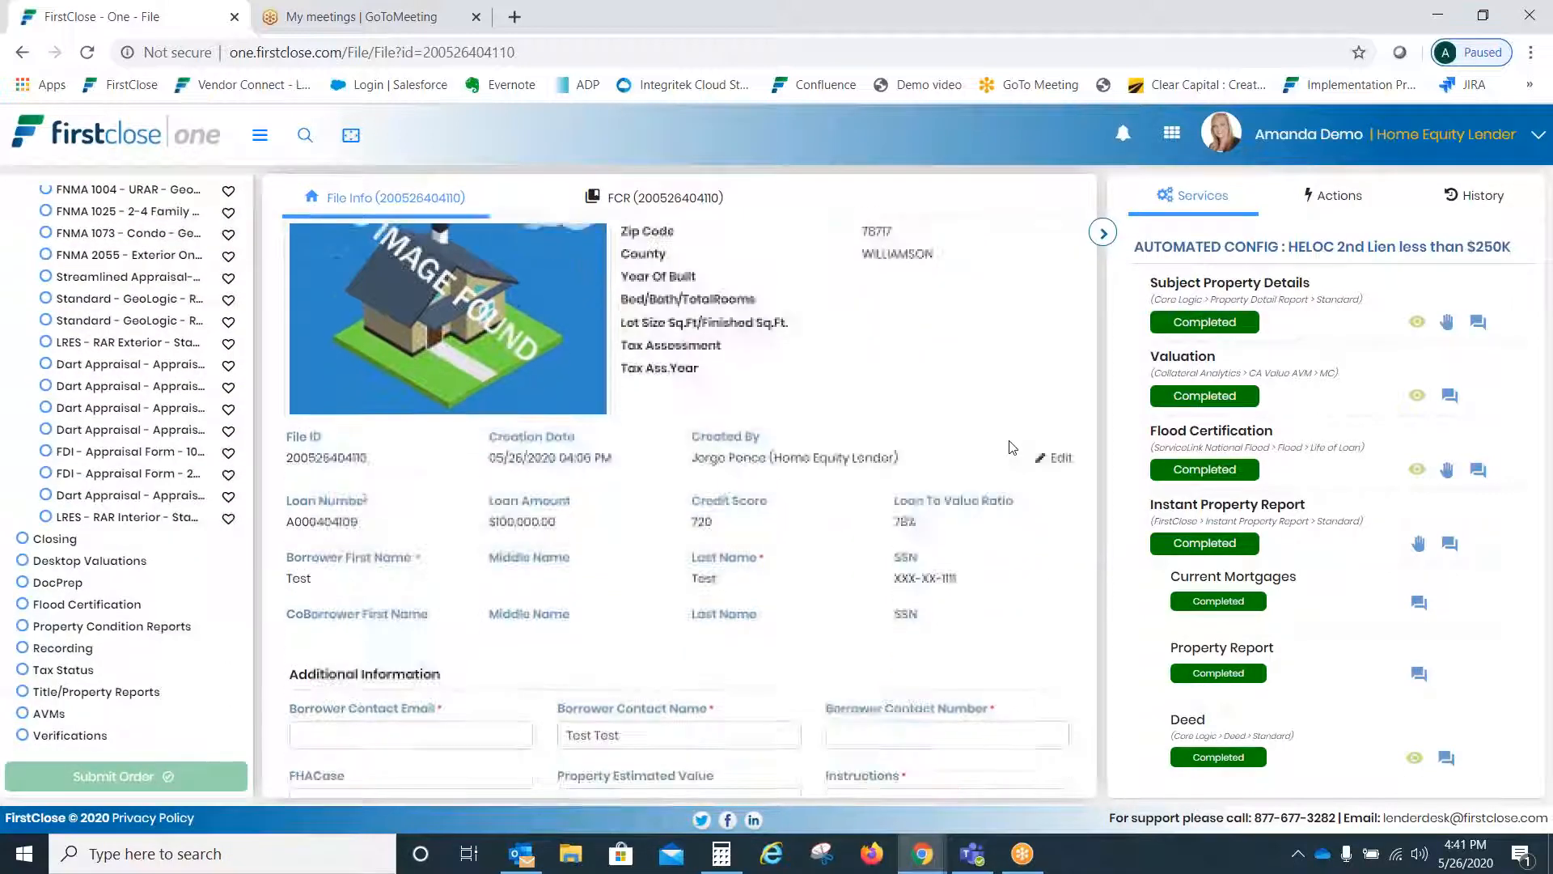
- Enter borrower e-mail and phone, 100000 estimated value and gate-code instructions, submit, then open firstclose.com
left_click(467, 700)
type("test@test.com")
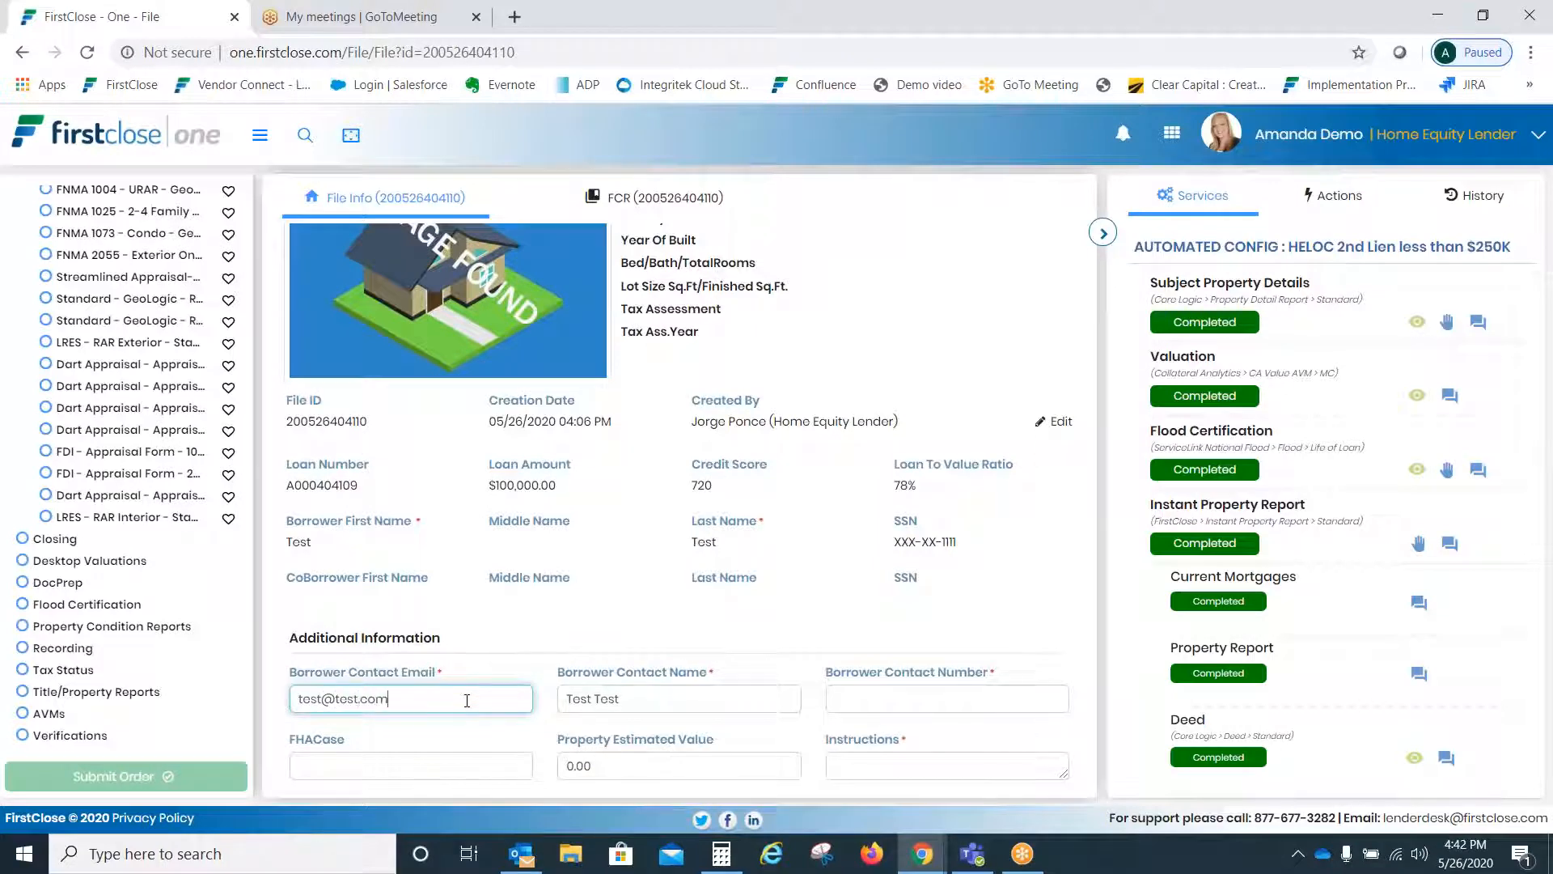
key("Tab")
key("Tab")
type("888) 88")
key("Tab")
key("Tab")
type("100000")
key("Tab")
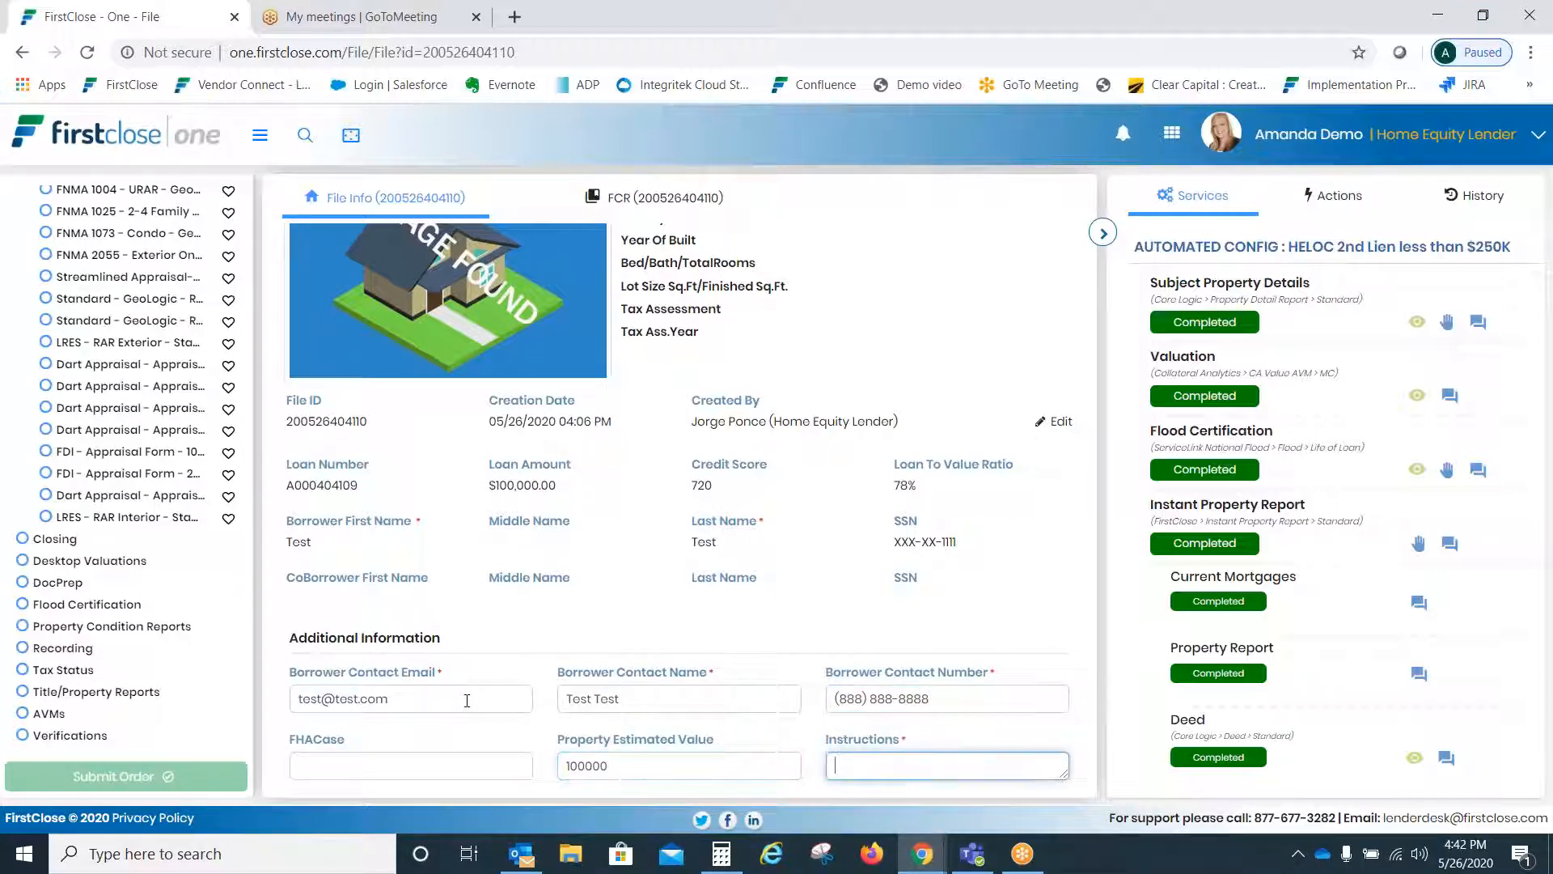
type("gato codo 8888")
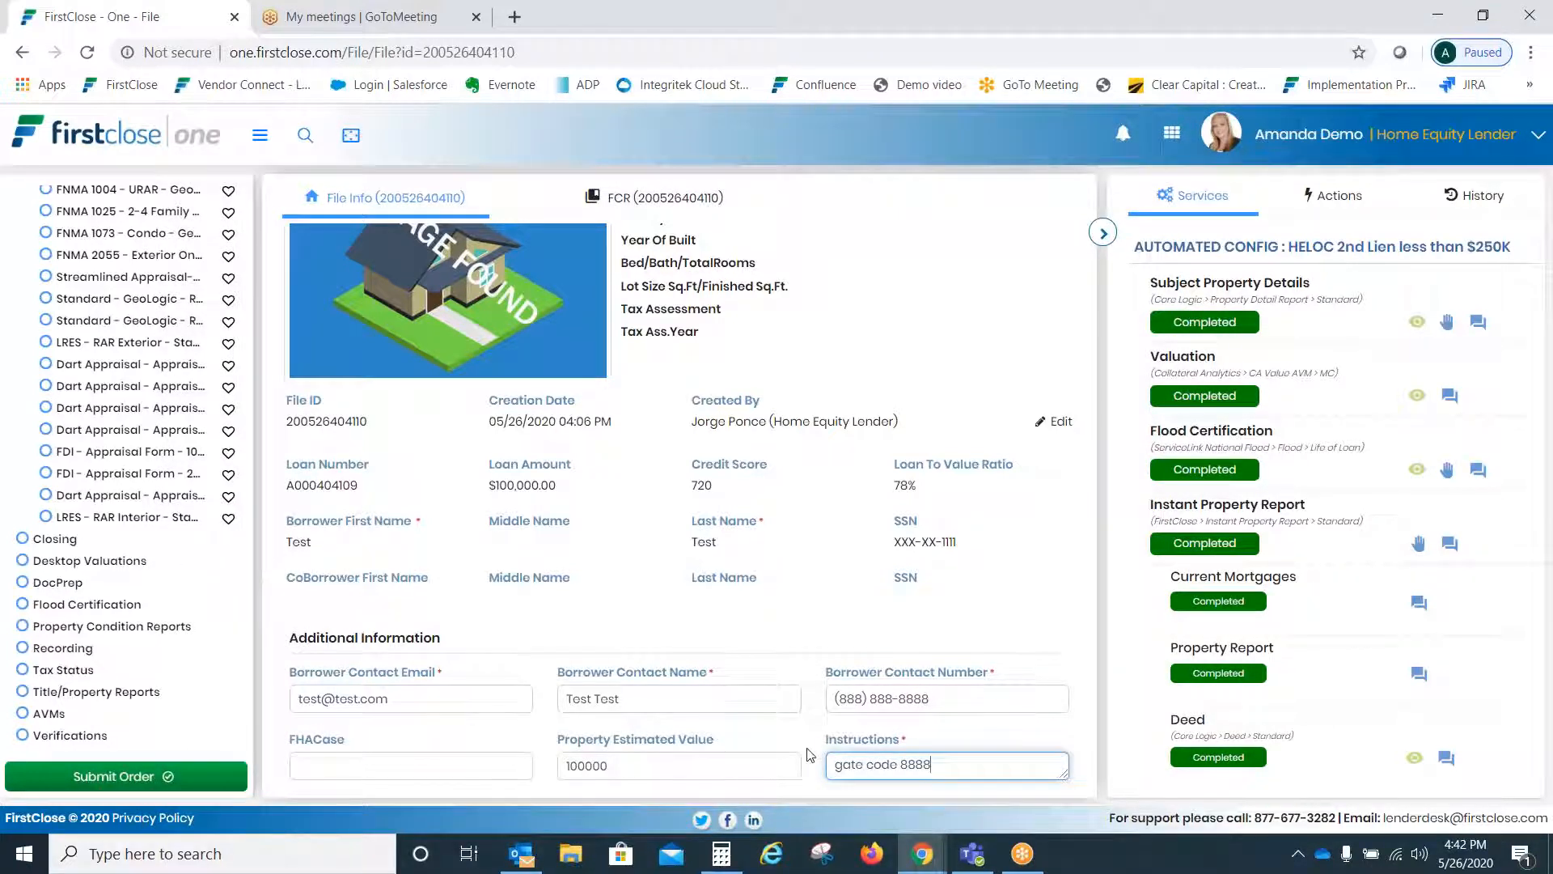
left_click(117, 778)
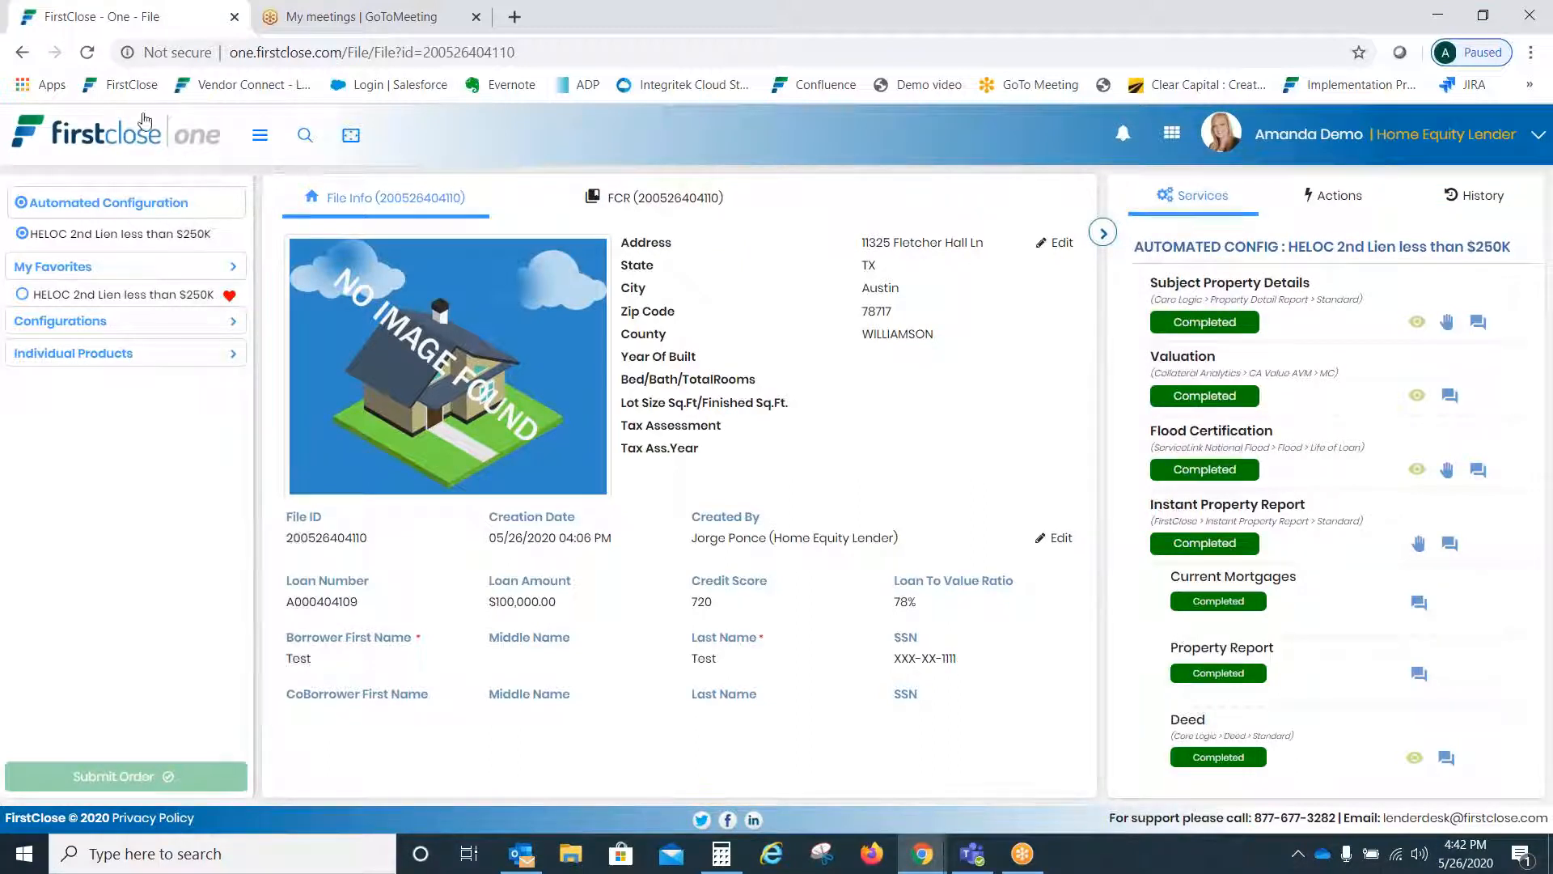
left_click(121, 84)
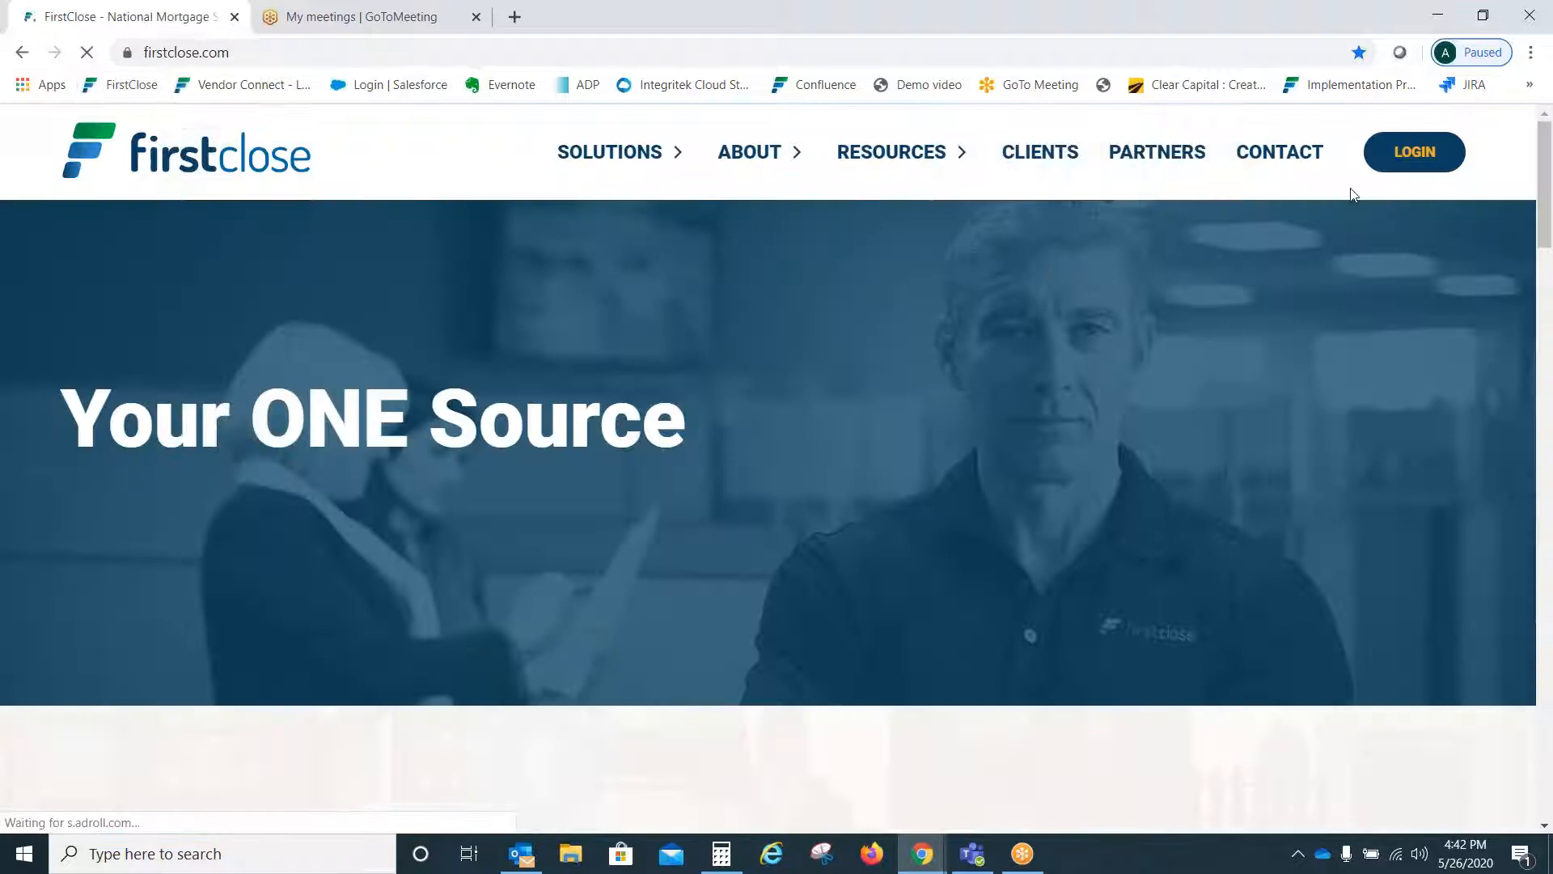